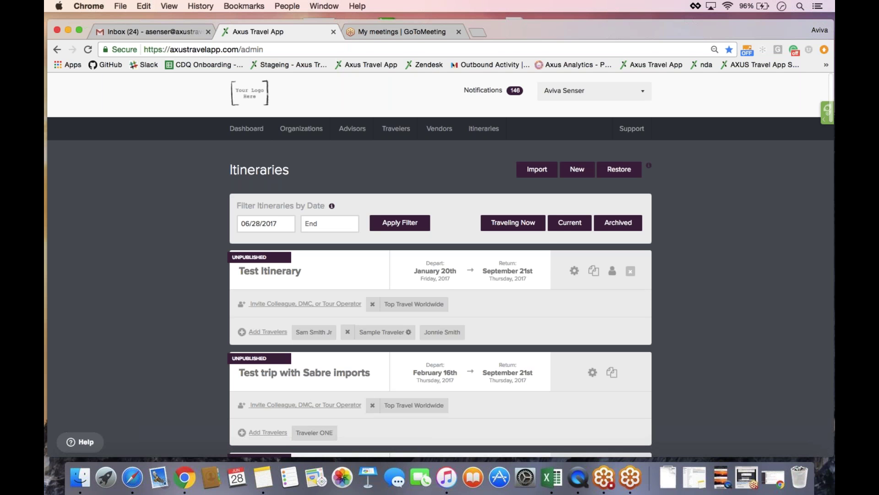
- Log out of the admin account from the top-right account menu
left_click_drag(573, 18, 572, 12)
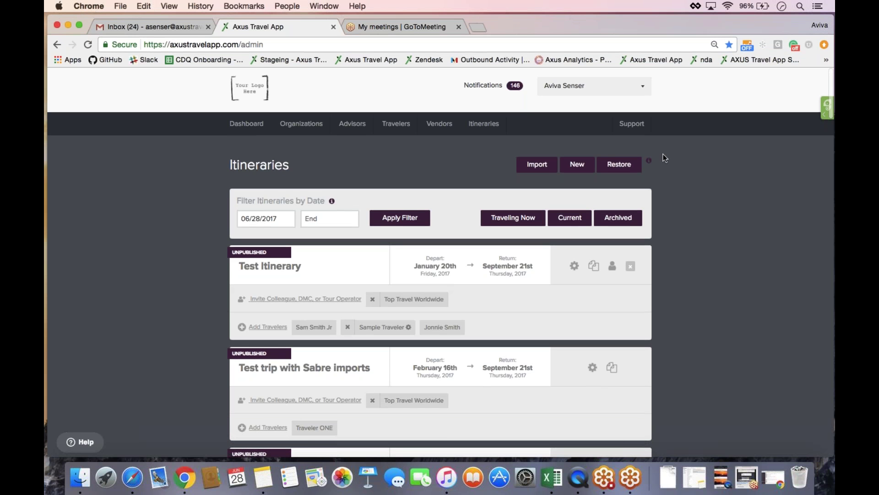
left_click(597, 86)
left_click(572, 160)
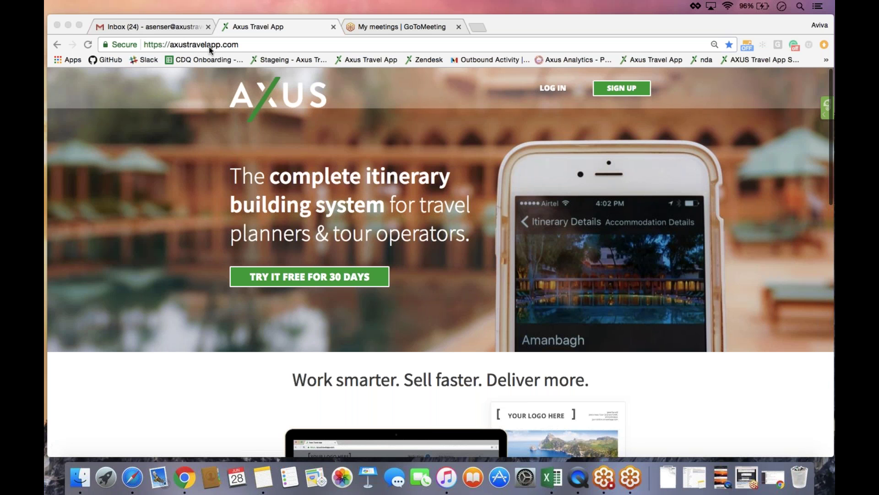
- Sign in with the agency account's email and password to reach the admin Itineraries list
left_click(471, 100)
left_click(548, 89)
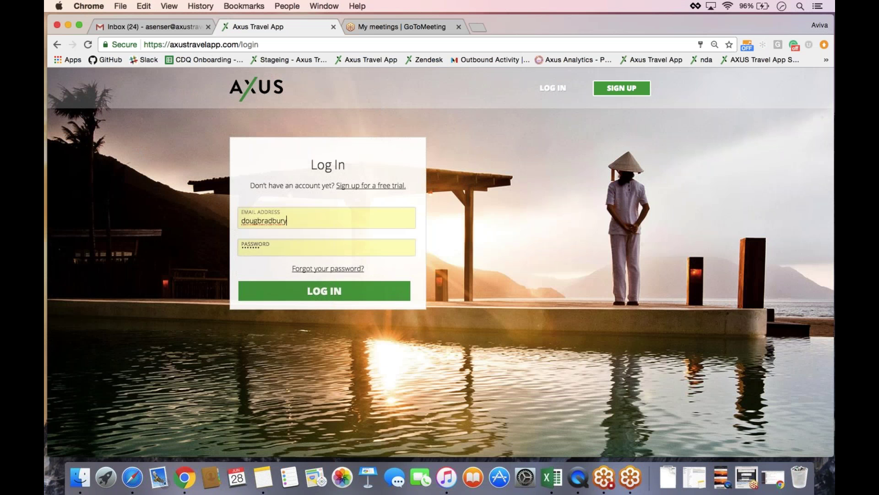
double_click(265, 220)
key("Down")
key("Tab")
type("••••••••")
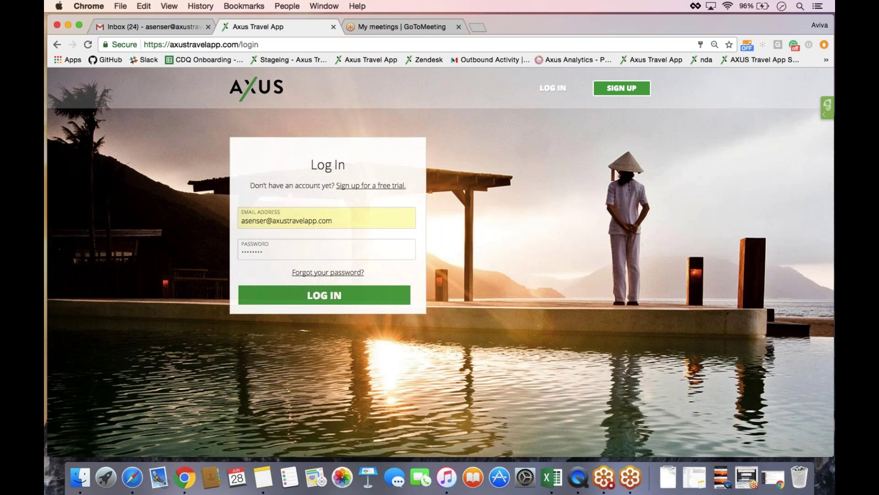
left_click(304, 295)
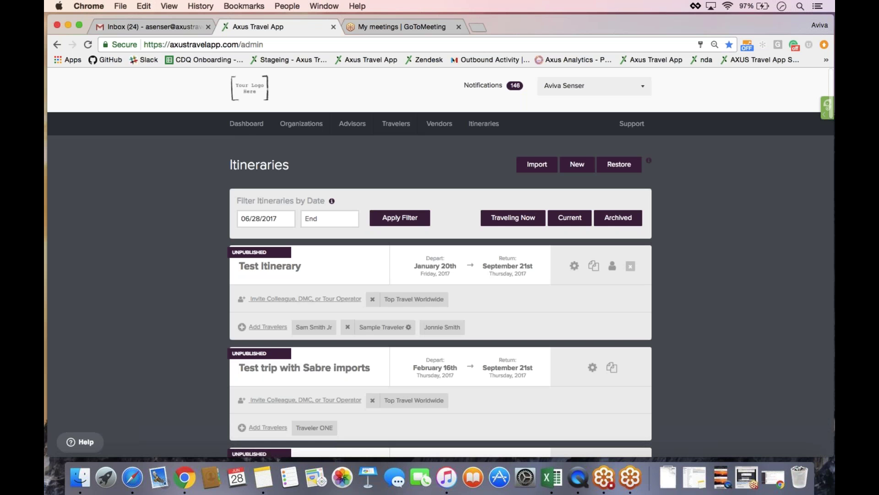
scroll(439, 261, "down", 5)
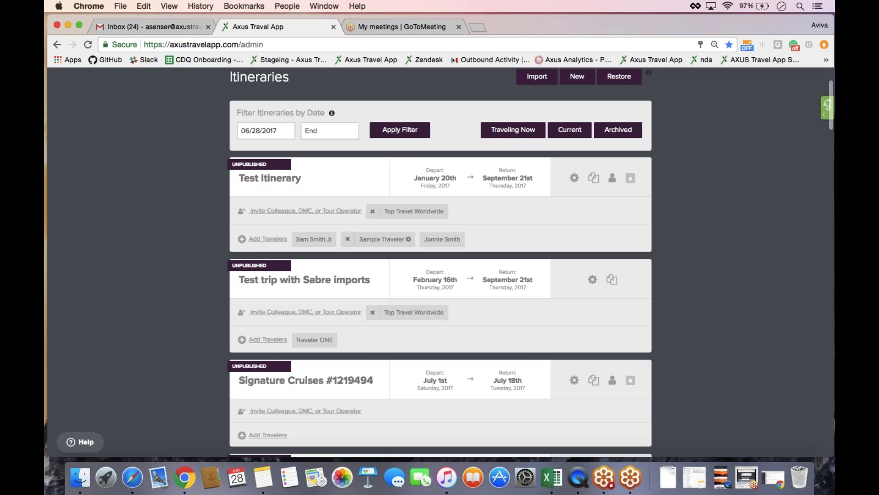
scroll(439, 261, "down", 8)
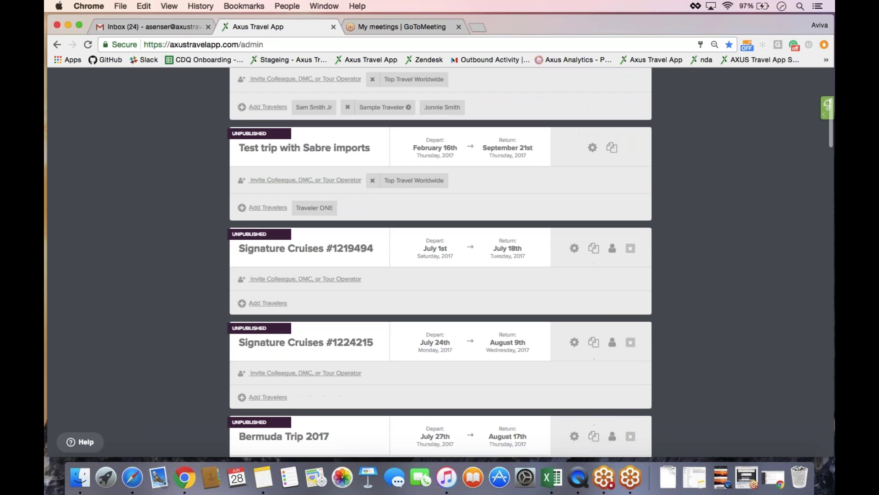
scroll(440, 261, "down", 10)
scroll(440, 261, "up", 20)
scroll(439, 261, "up", 2)
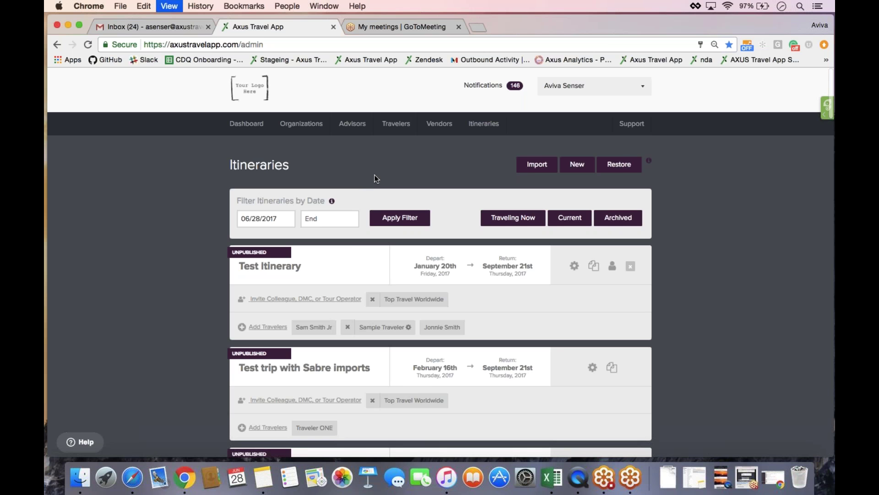
- Zoom the Itineraries page in and set the start-date filter to 06/28/2017
key("super+equal")
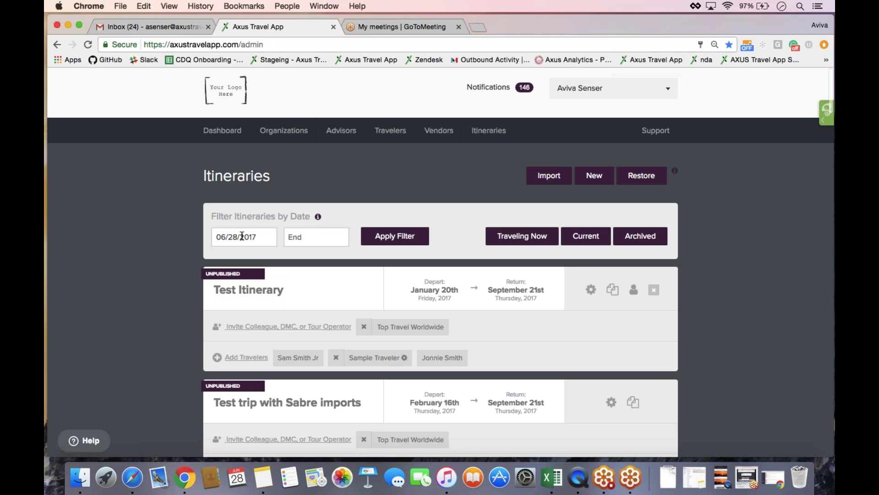
left_click(254, 237)
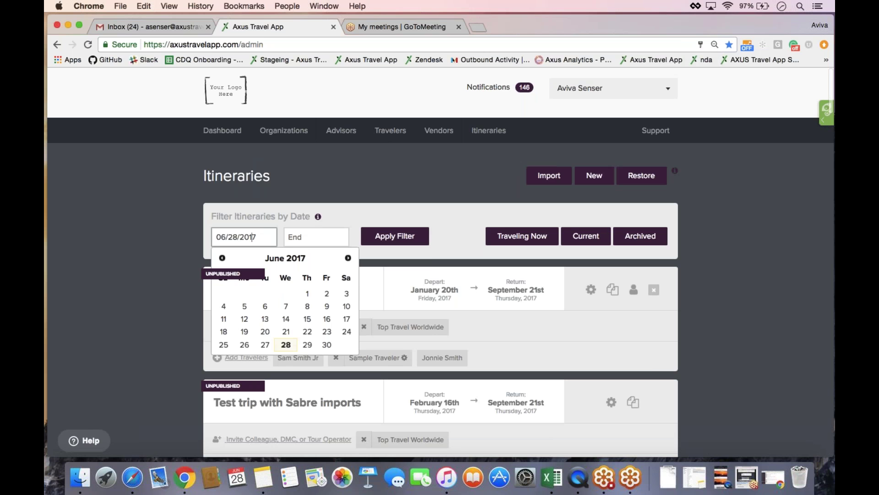
left_click(339, 234)
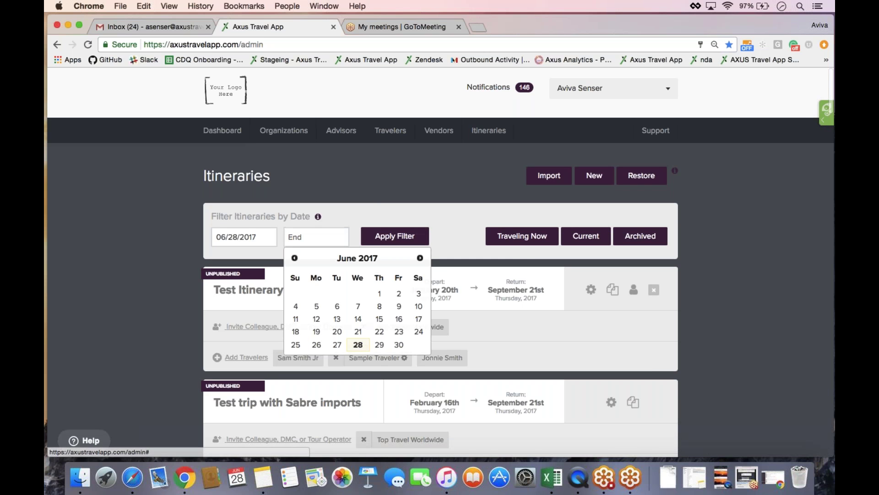
left_click(394, 235)
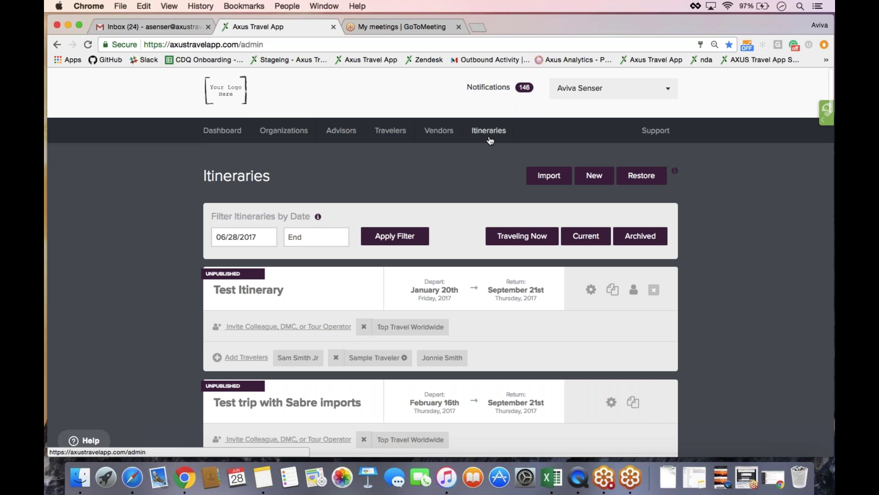
- Show All Travelers filtered to surnames starting with J, down to the Jones rows
left_click(390, 138)
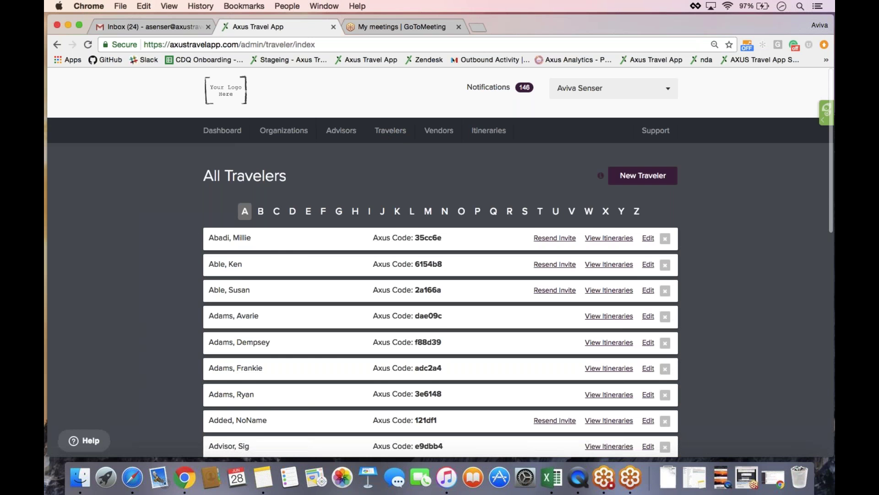
scroll(441, 262, "down", 1)
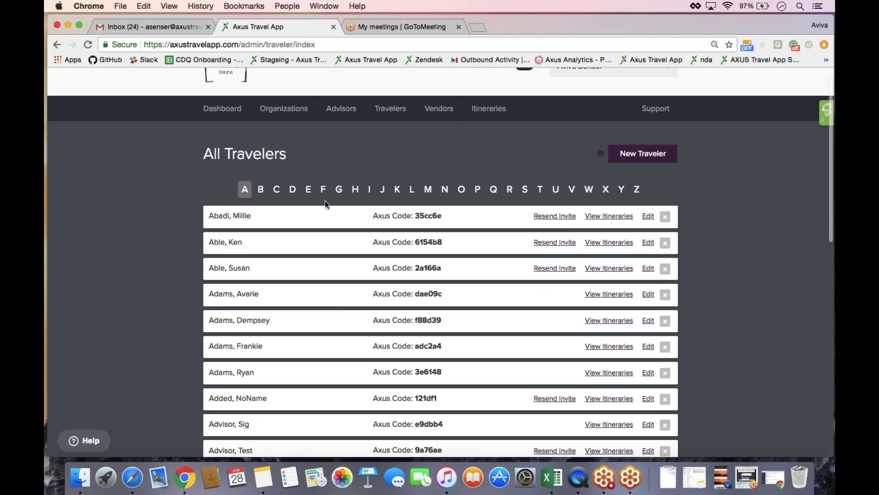
left_click(382, 189)
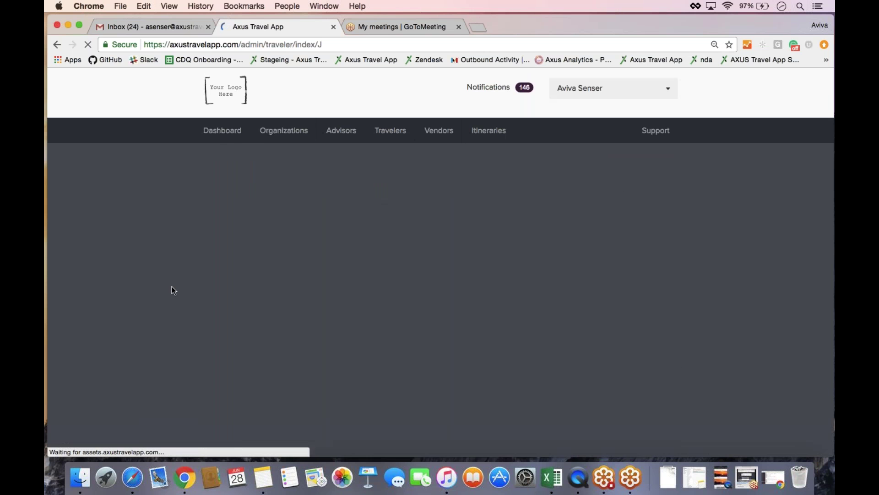
scroll(183, 311, "down", 3)
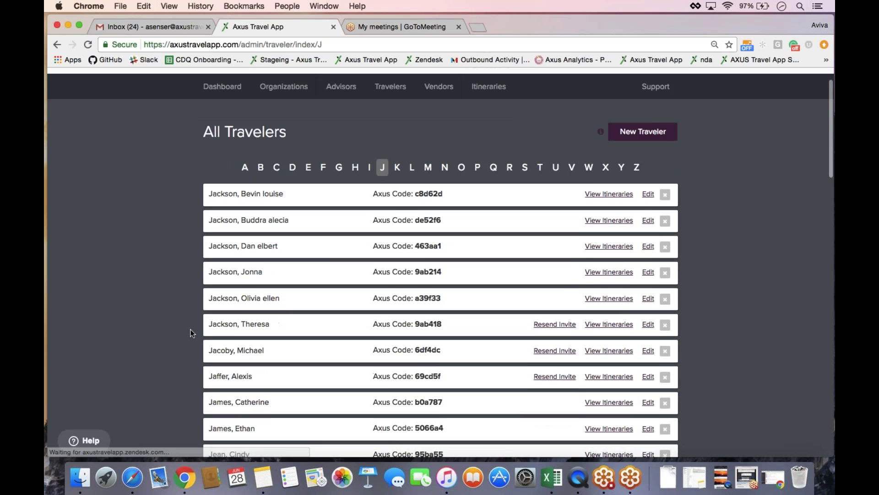
scroll(190, 329, "down", 15)
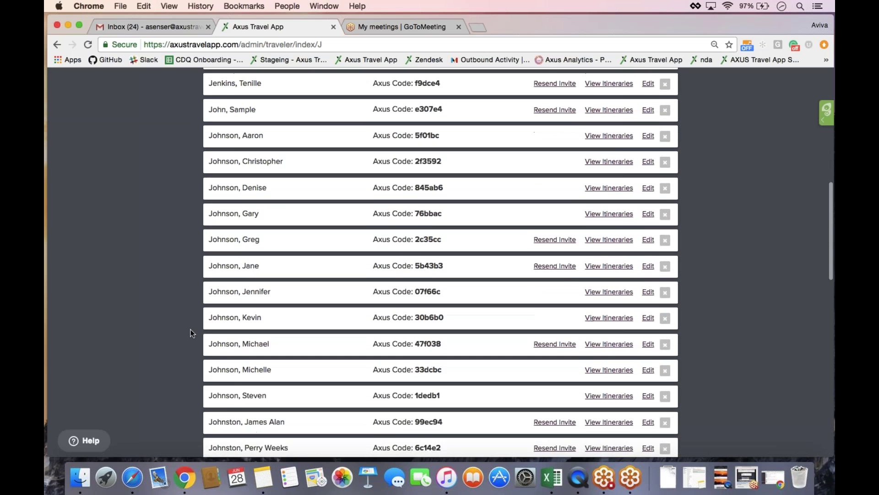
scroll(191, 329, "down", 6)
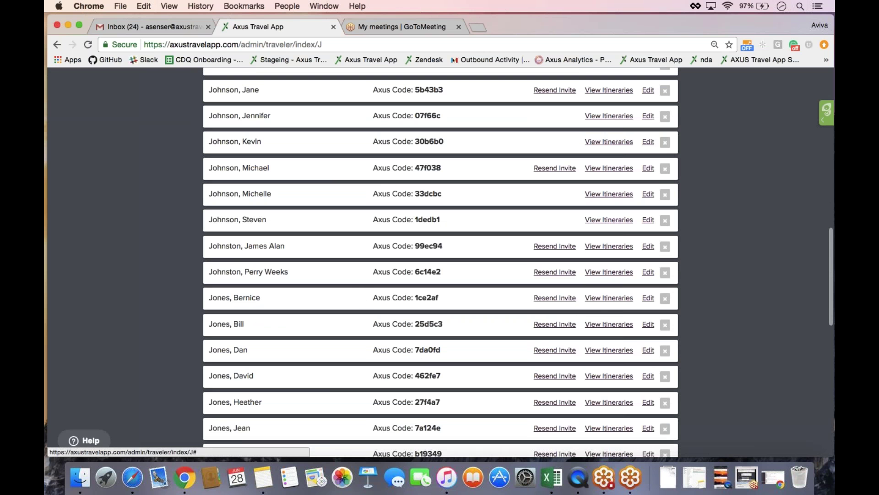
- Check the Jones traveler's archived and current itineraries, then open Jones Hawaii Adventure
left_click(614, 304)
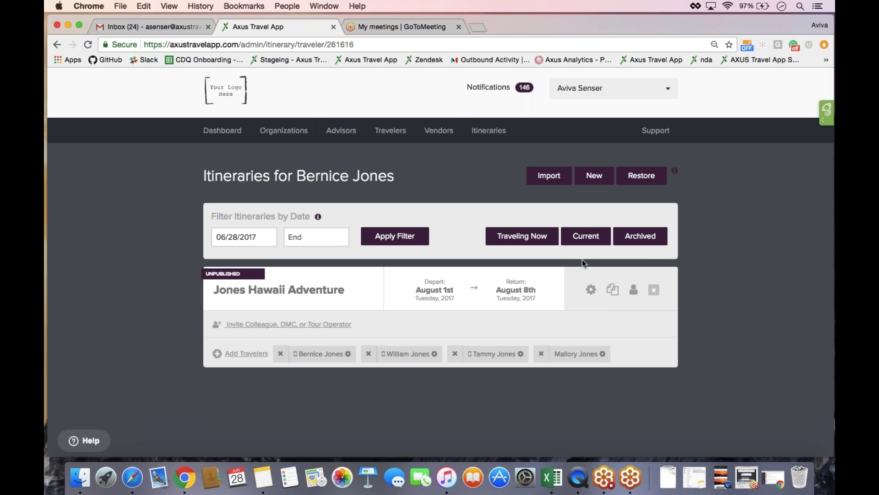
left_click(641, 236)
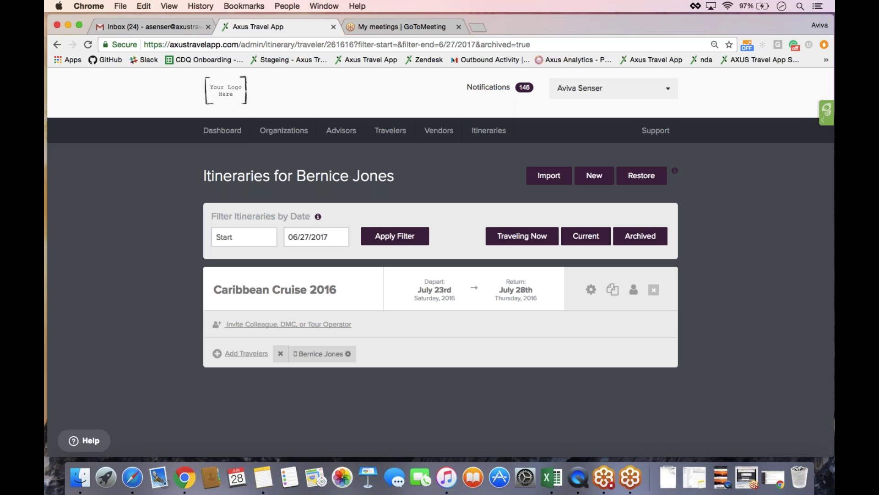
left_click(575, 236)
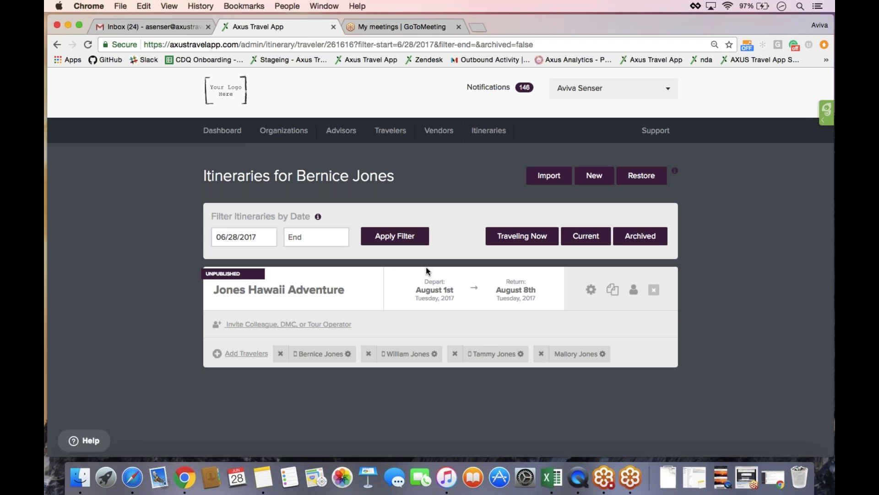
left_click(305, 296)
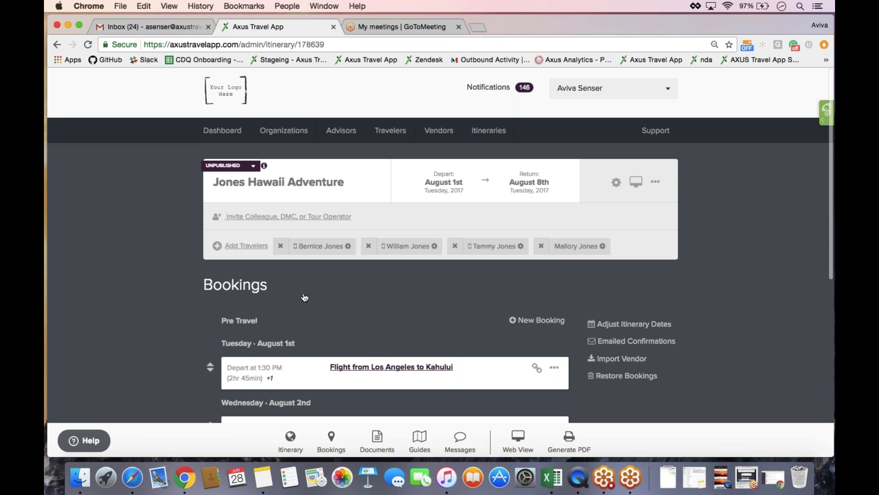
- Review the Bookings and bring up actions for the Los Angeles–Kahului flight
scroll(128, 282, "down", 5)
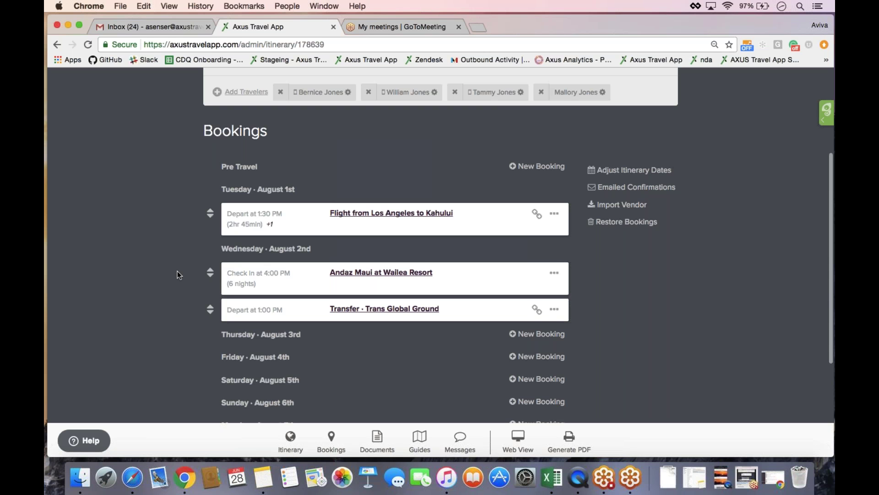
scroll(177, 272, "down", 5)
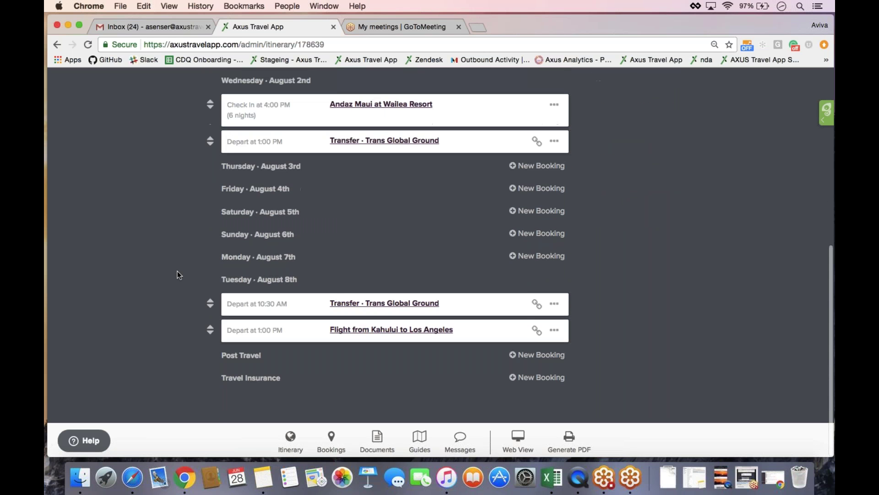
scroll(177, 275, "up", 5)
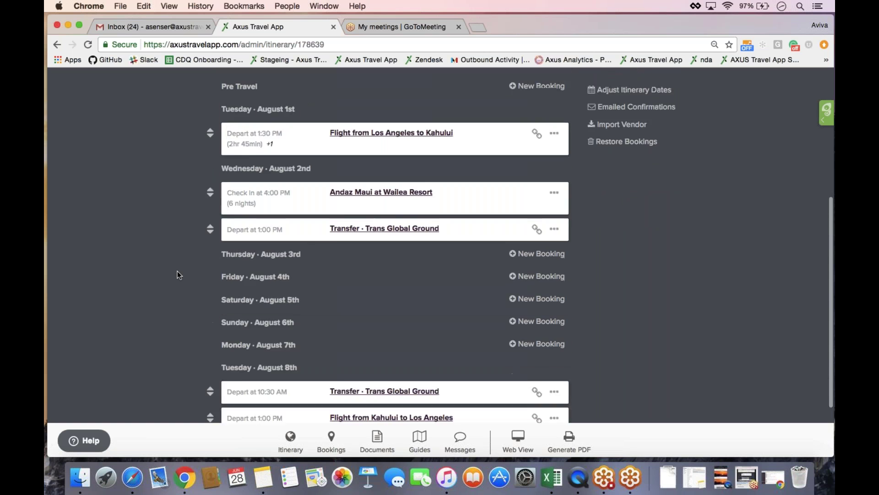
scroll(178, 275, "up", 3)
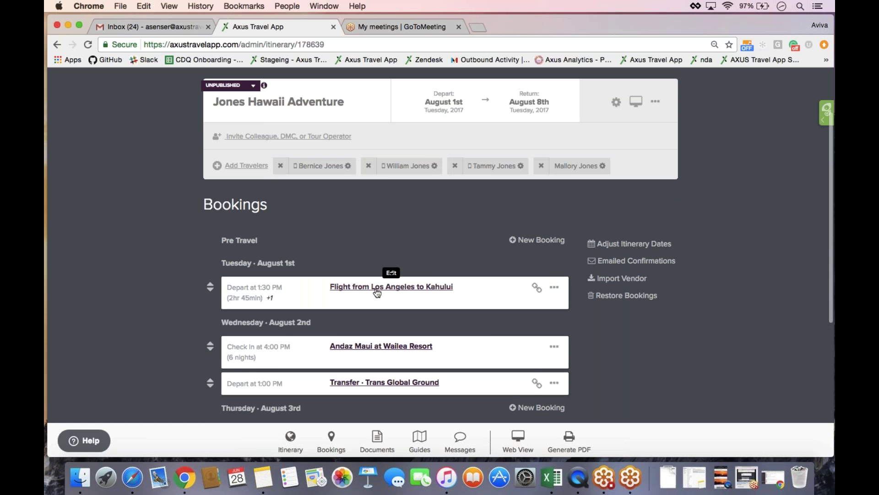
left_click(554, 286)
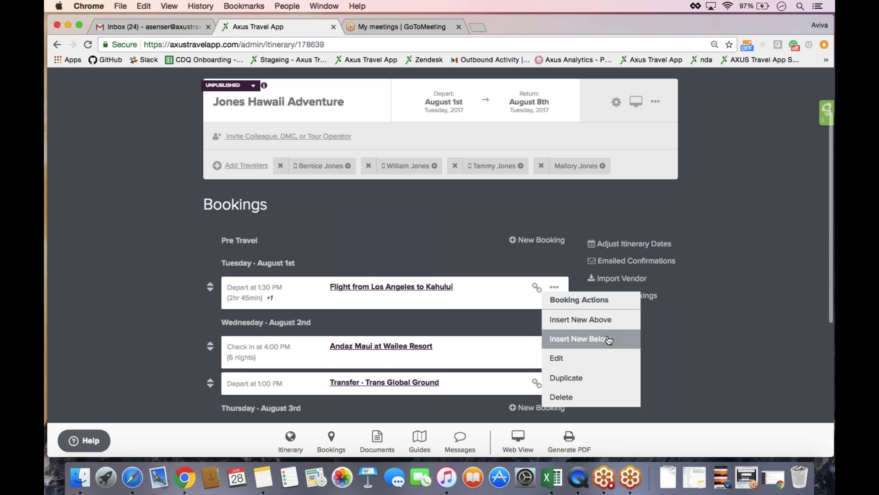
- Open the Los Angeles–Kahului flight's Edit Booking form with ClientBase import on
left_click(589, 364)
left_click(392, 286)
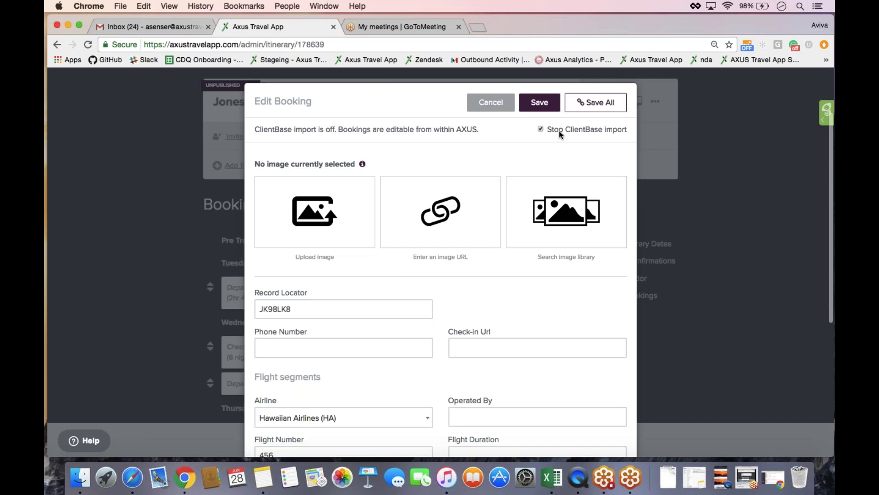
left_click(541, 129)
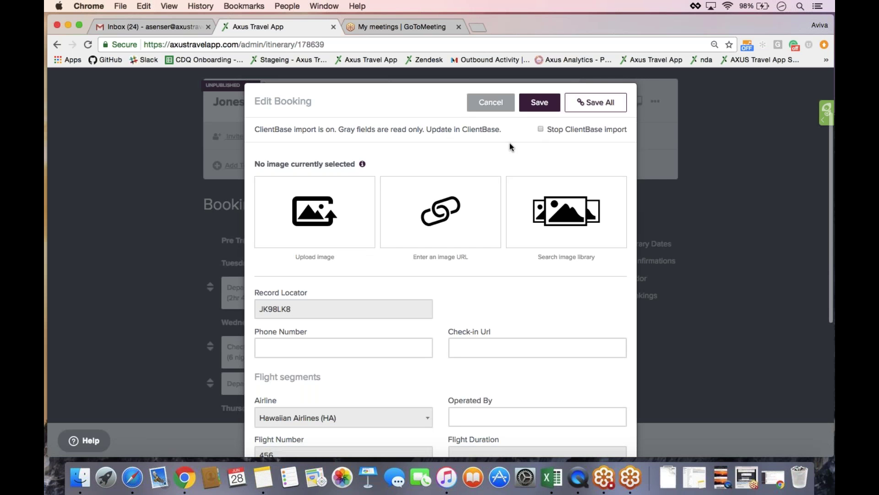
scroll(512, 147, "down", 5)
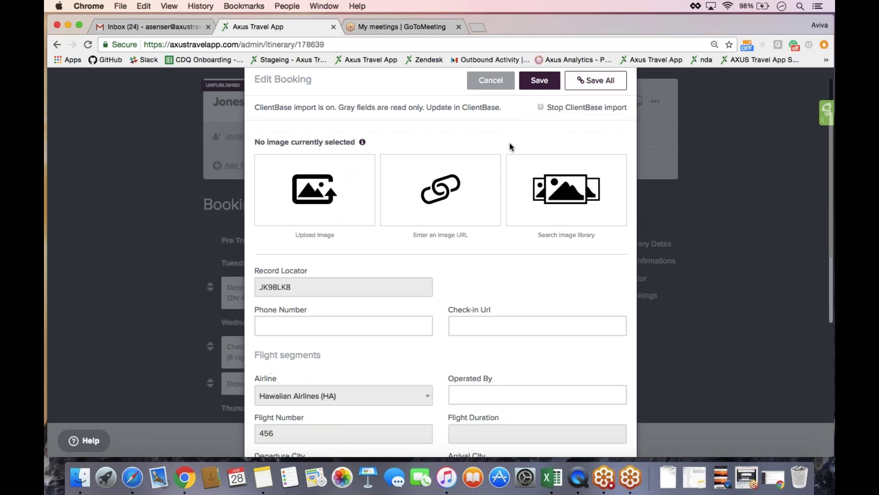
scroll(512, 146, "down", 3)
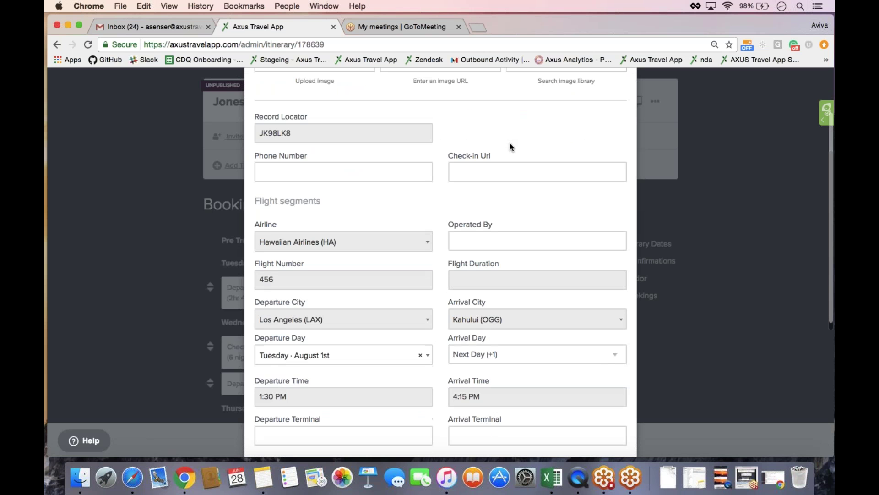
scroll(511, 146, "down", 1)
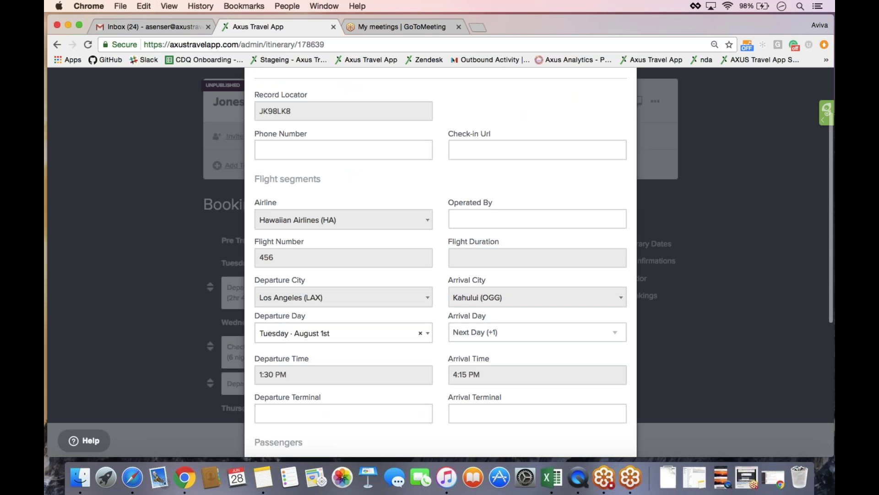
- Zoom the form to 110% and stop ClientBase import so fields are editable
key("super+equal")
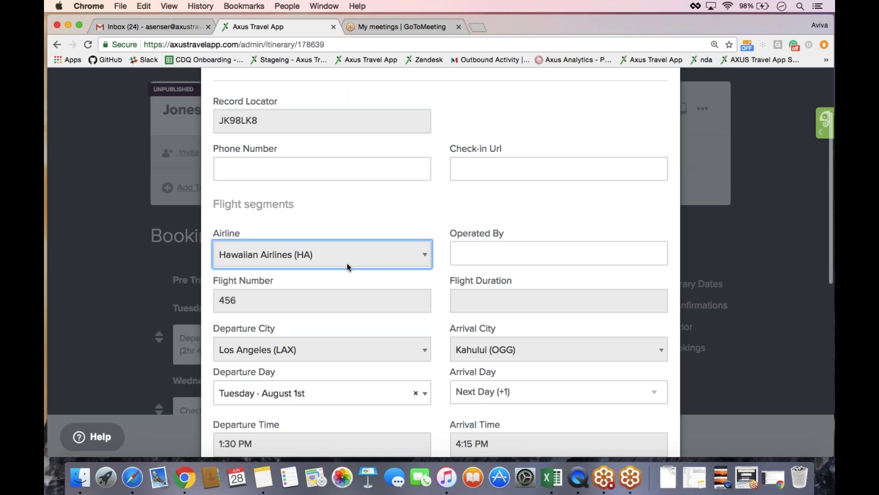
scroll(365, 344, "up", 5)
scroll(365, 340, "up", 2)
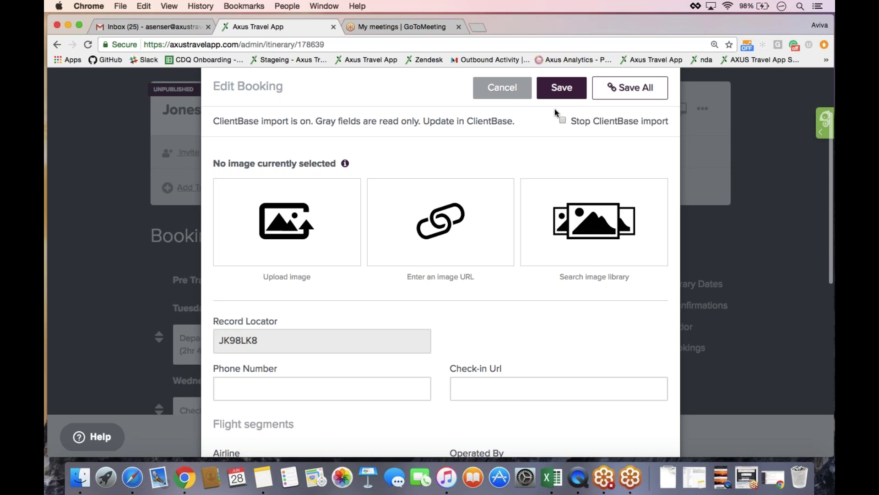
left_click(563, 120)
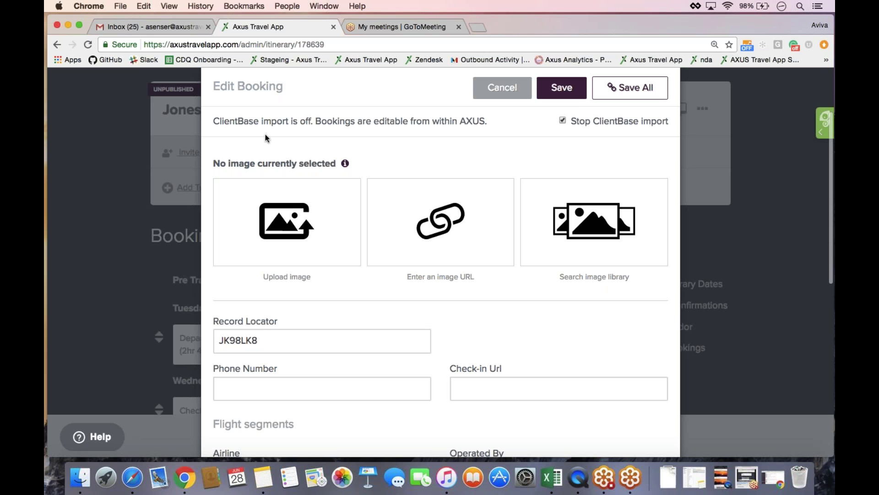
- Set the flight's departure time to 2:00 PM and arrival time to 4:45 PM
scroll(356, 132, "down", 4)
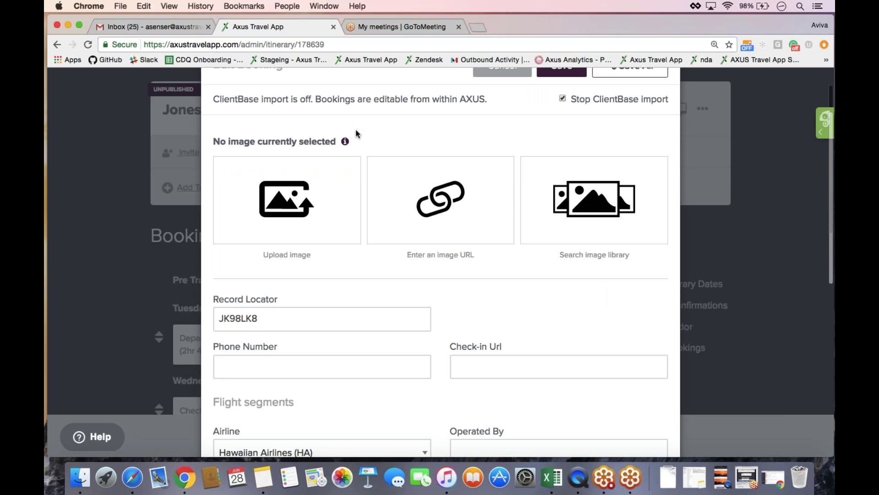
scroll(356, 132, "down", 6)
scroll(440, 263, "down", 3)
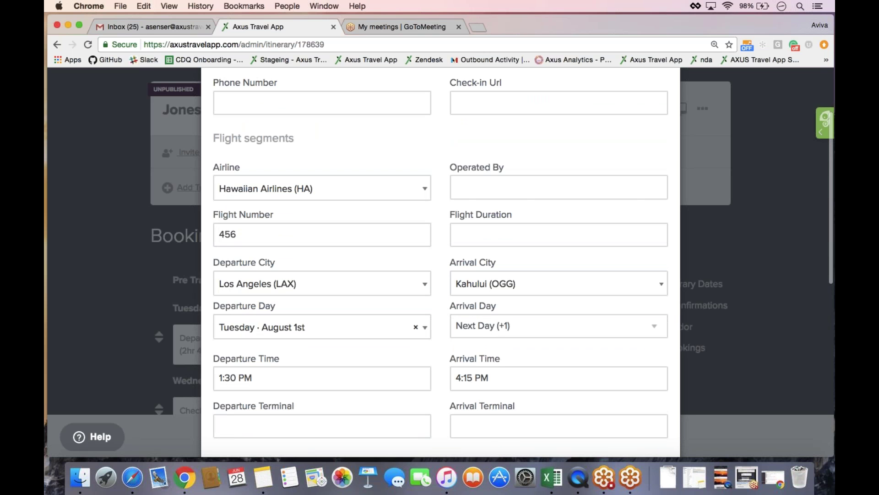
left_click(220, 234)
left_click(316, 378)
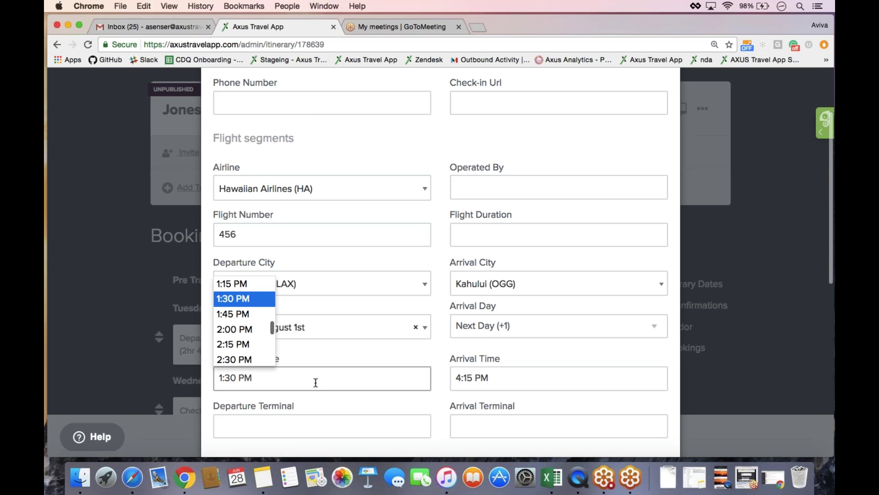
left_click(257, 336)
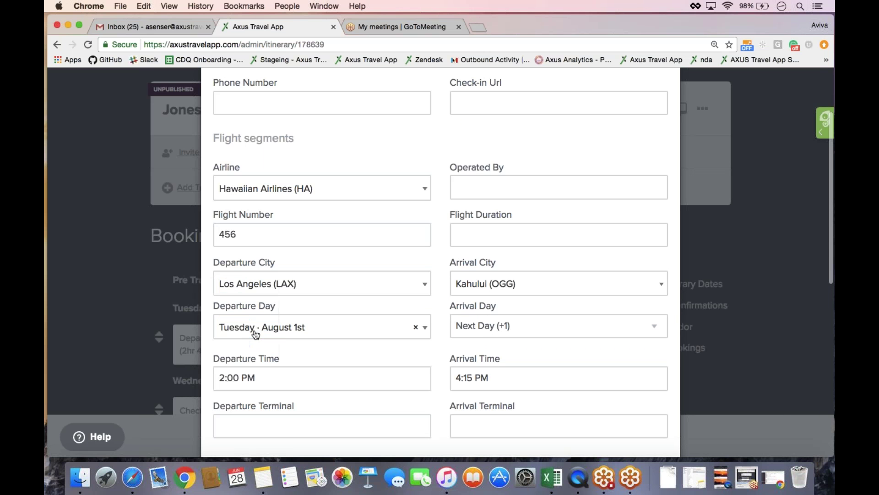
left_click(476, 378)
left_click(478, 328)
- Look over the Hawaiian Airlines 456 booking form with its four first-class passengers
scroll(441, 360, "up", 10)
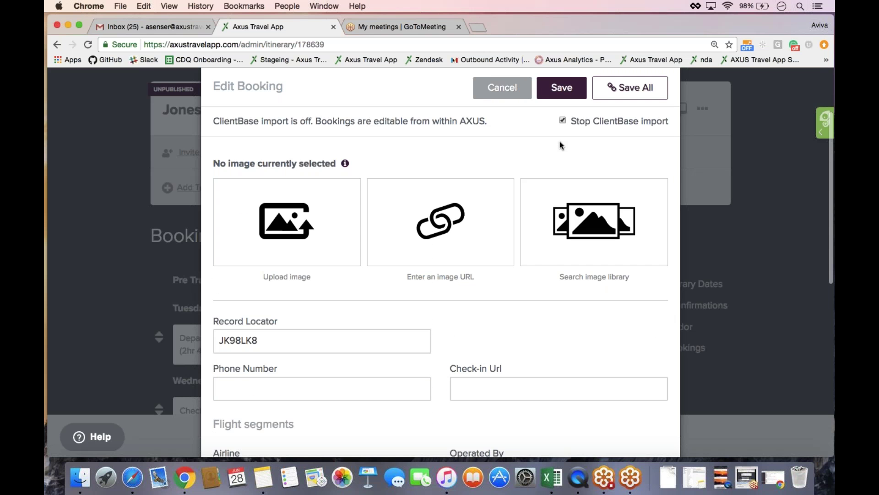
scroll(532, 329, "down", 2)
scroll(532, 328, "down", 15)
scroll(532, 328, "down", 4)
scroll(532, 328, "up", 20)
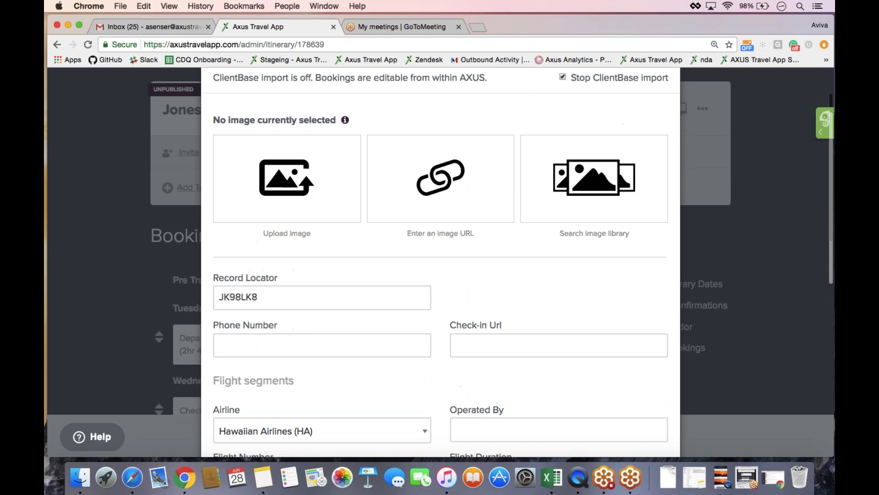
scroll(532, 328, "up", 3)
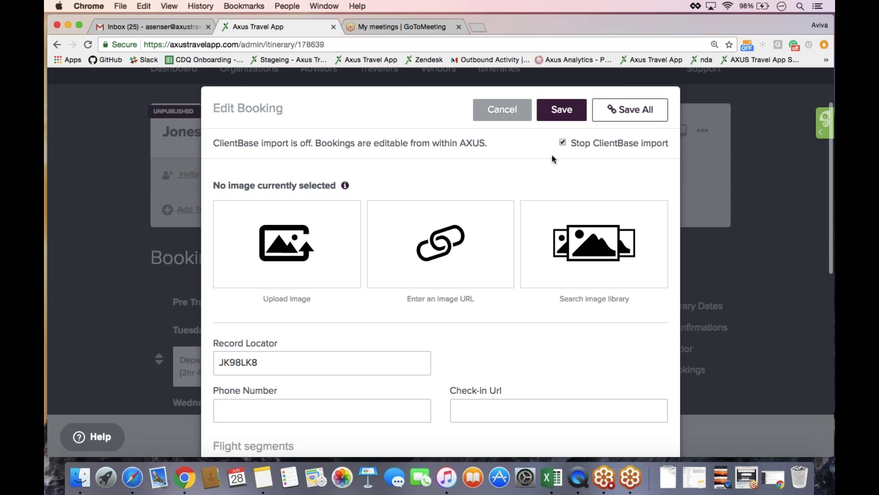
- Keep ClientBase import stopped and save the 2:00 PM flight booking
left_click(563, 144)
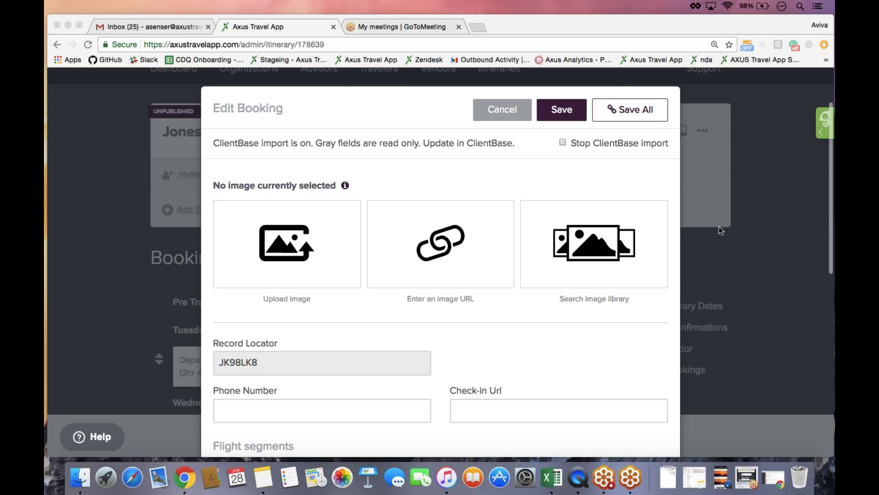
left_click(562, 142)
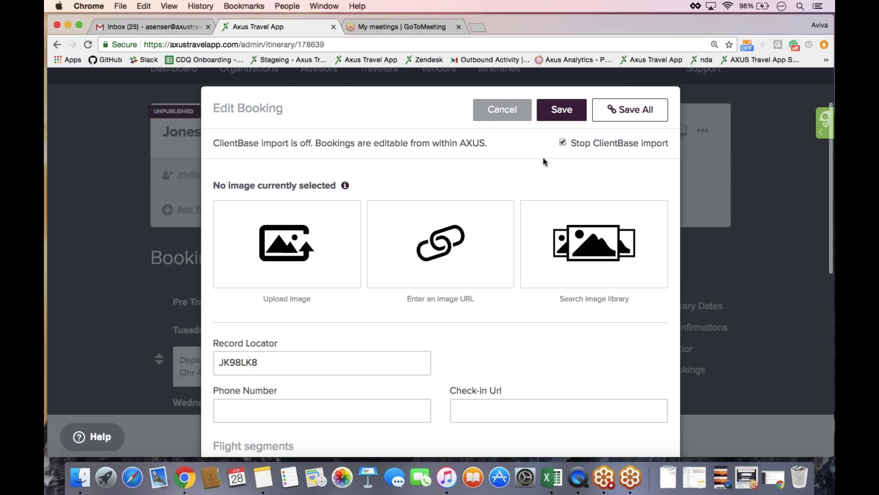
left_click(561, 110)
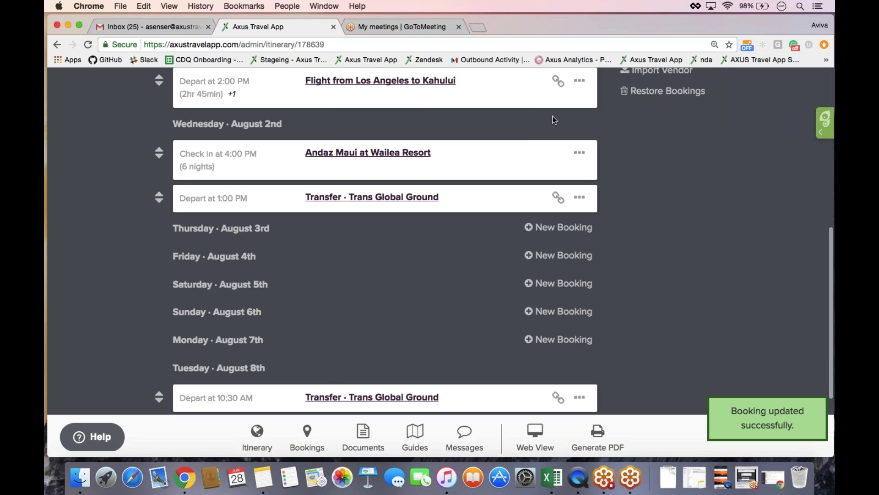
- Reset the page zoom to 100% and open the itinerary's Web View
key("super+0")
scroll(439, 243, "up", 6)
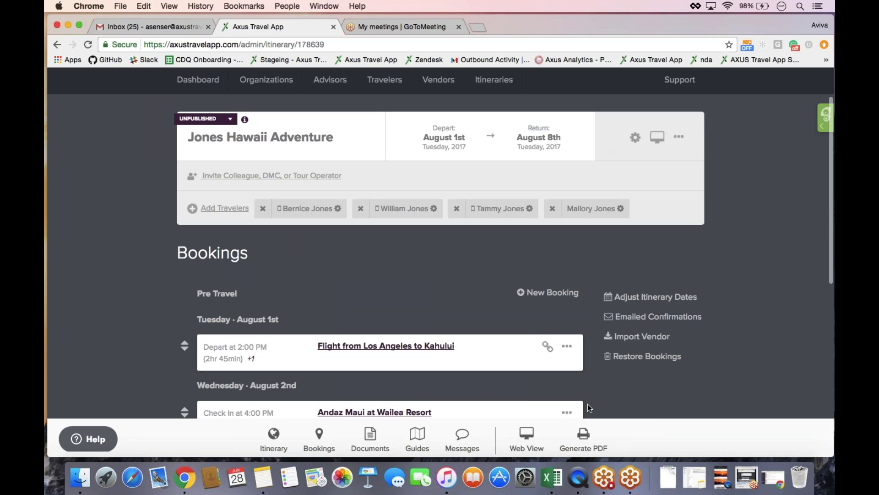
left_click(527, 437)
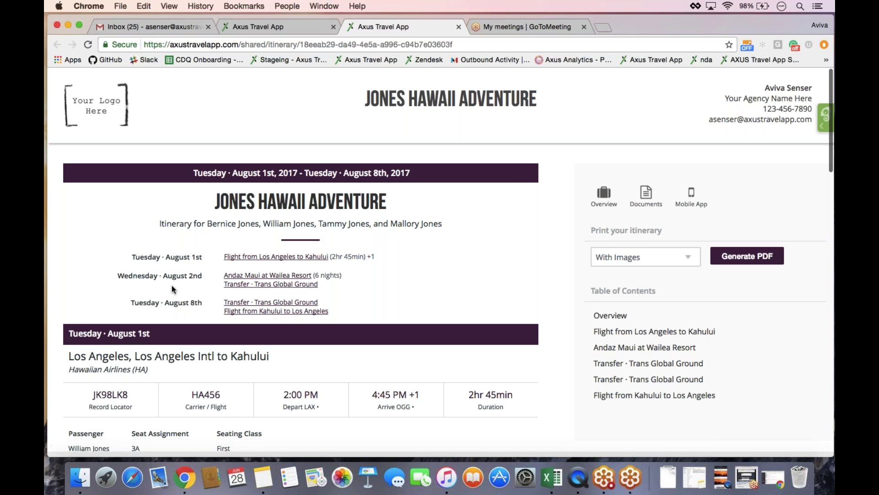
- Scroll the shared itinerary to flight HA456's seats 3A–4B and the Andaz Maui section
scroll(174, 288, "down", 3)
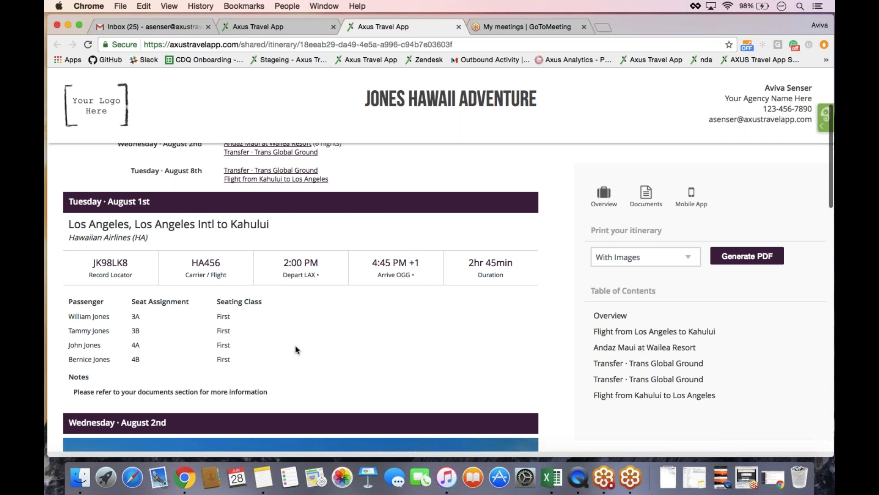
scroll(296, 349, "down", 6)
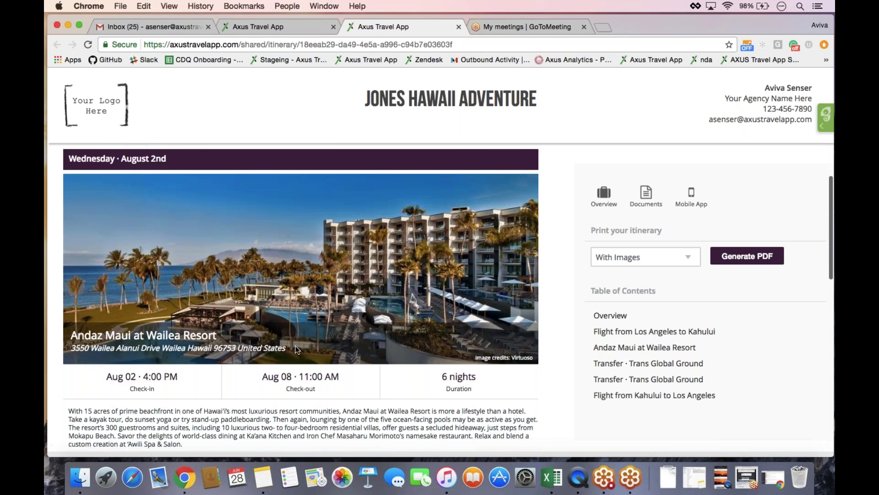
- Review the Andaz Maui hotel details, then go back to the Jones Hawaii Adventure admin bookings
scroll(295, 350, "down", 2)
scroll(296, 349, "up", 2)
scroll(299, 201, "down", 2)
scroll(299, 202, "down", 2)
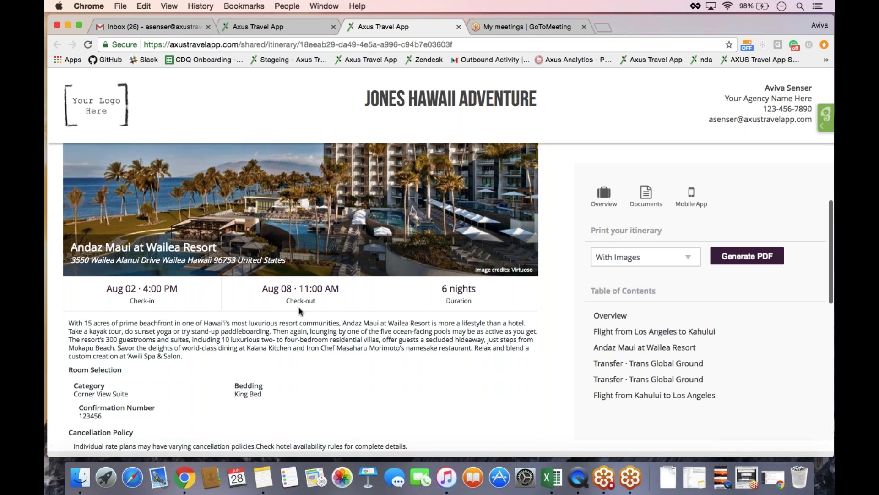
scroll(300, 311, "down", 3)
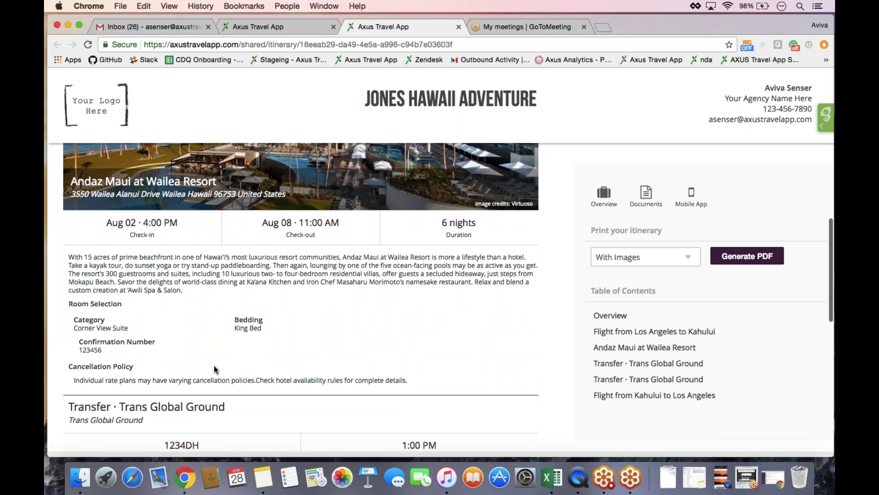
left_click(265, 27)
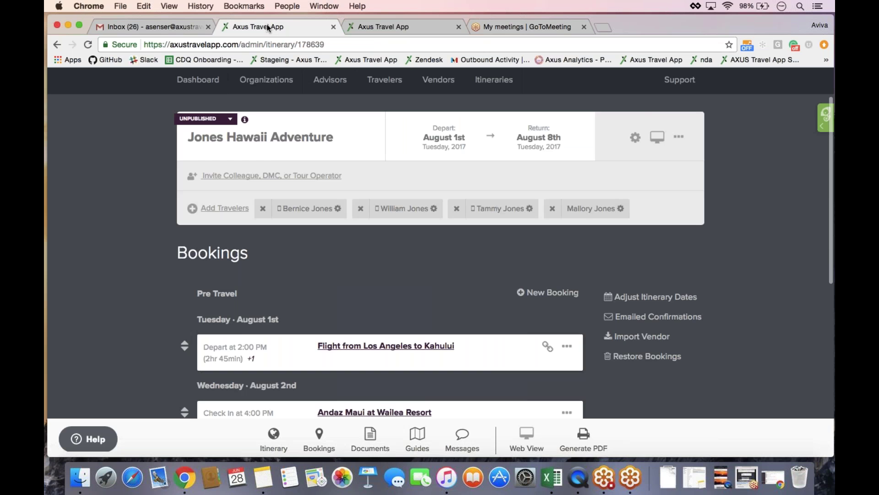
- Open the Andaz Maui at Wailea Resort booking for editing and scroll to its Amenities
scroll(91, 232, "down", 5)
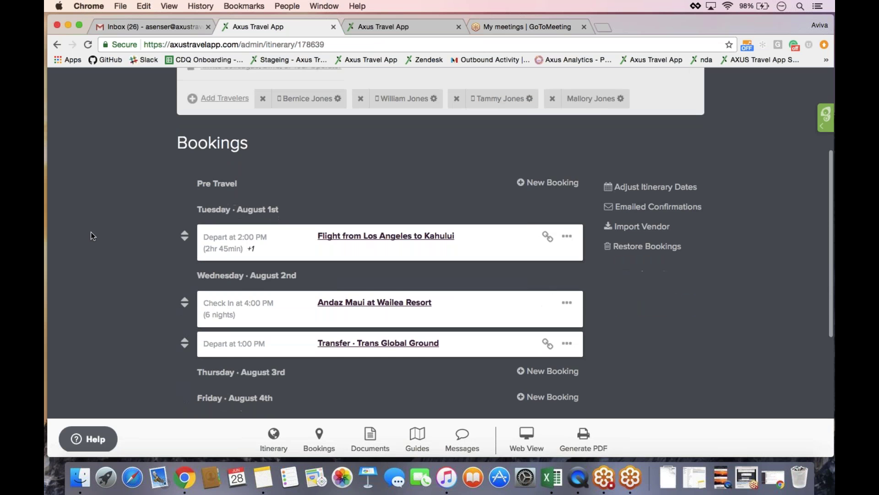
left_click(342, 303)
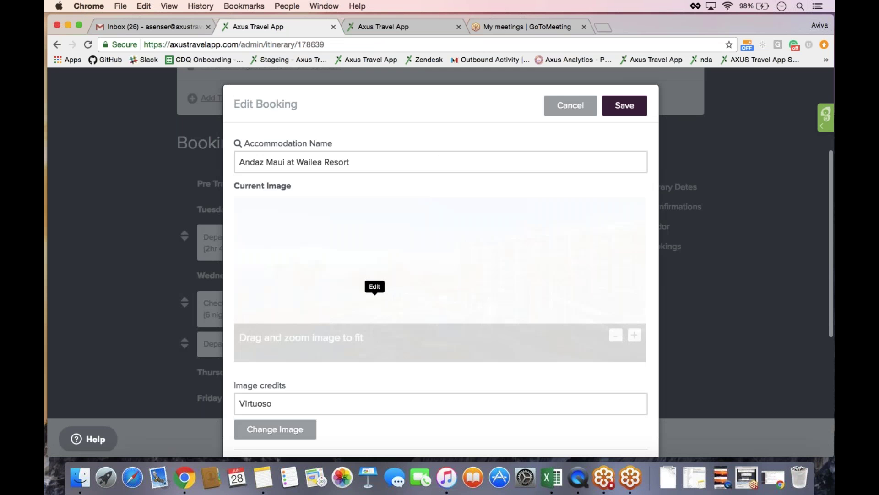
scroll(375, 297, "down", 5)
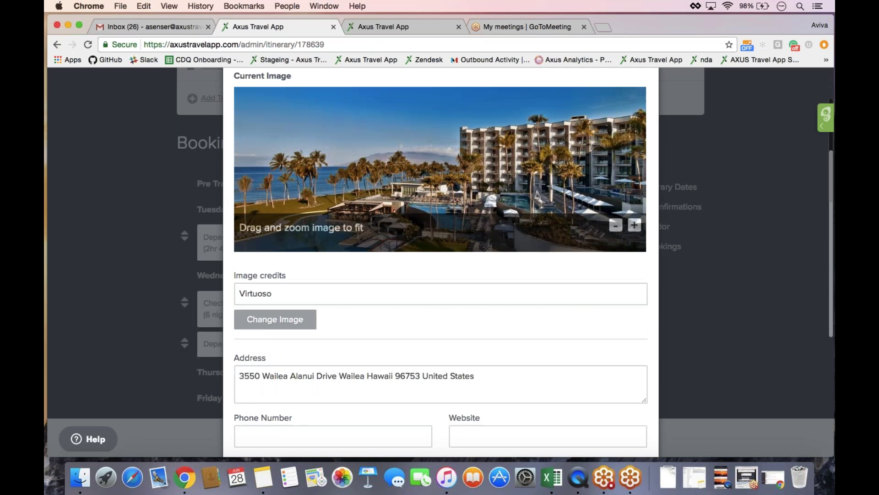
scroll(366, 302, "down", 3)
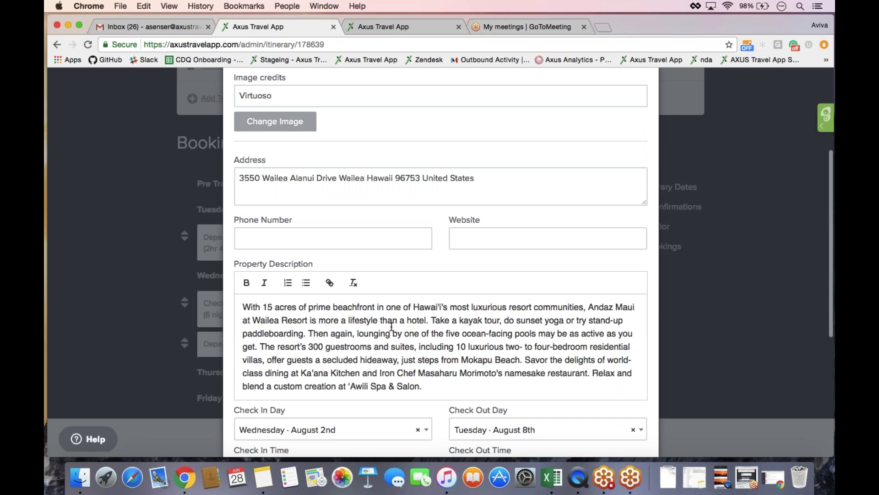
scroll(392, 326, "down", 1)
scroll(392, 326, "down", 9)
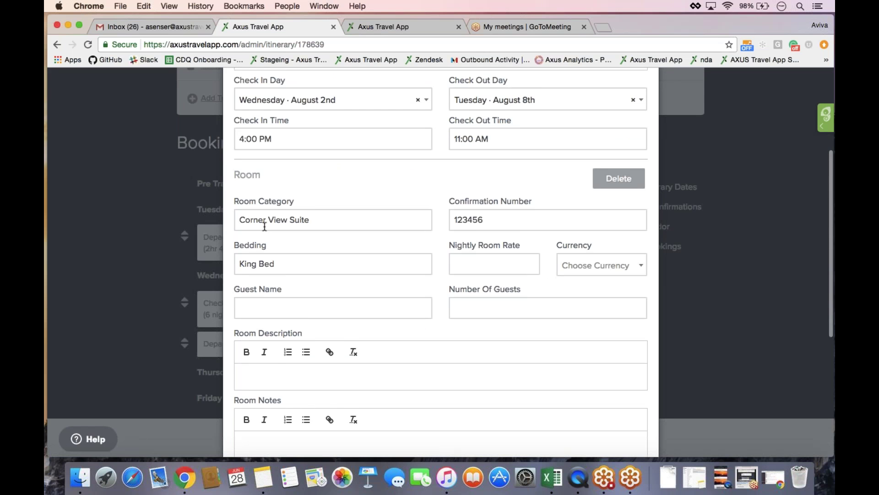
scroll(265, 226, "down", 8)
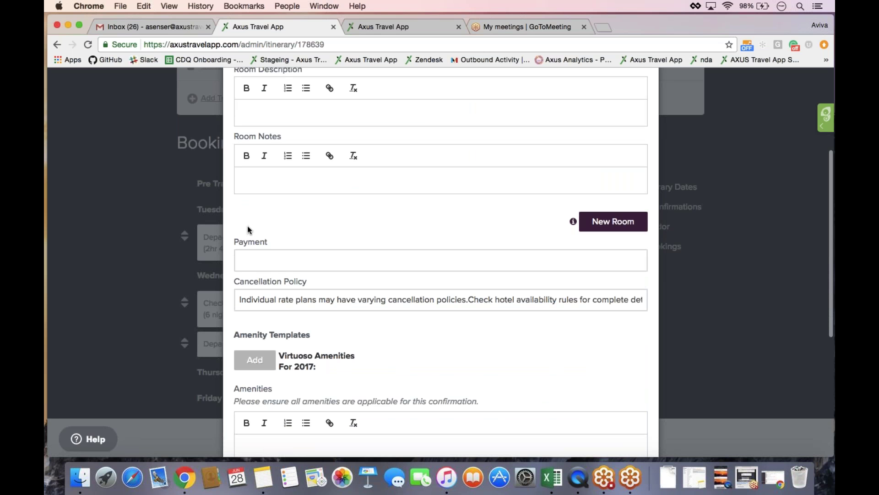
scroll(308, 335, "down", 3)
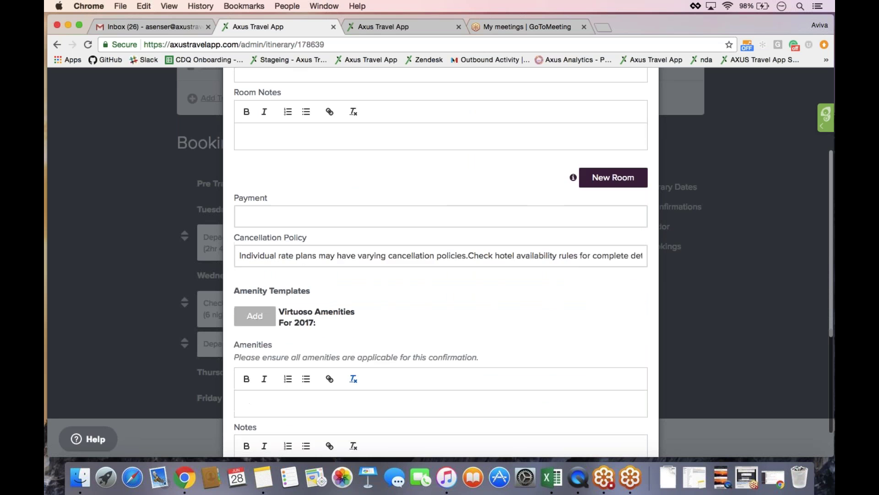
- Insert the Virtuoso Amenities for 2017 template, put Upgrade on arrival on its own line, and save
left_click(247, 300)
scroll(253, 306, "down", 2)
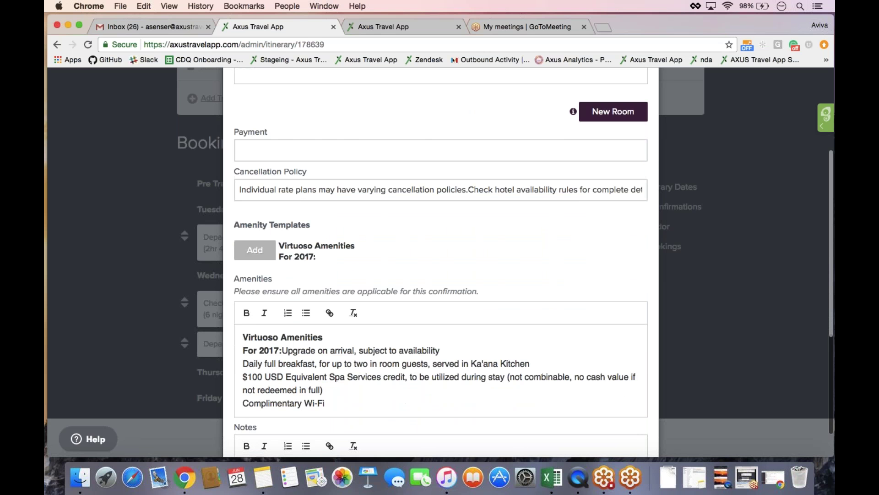
left_click(281, 351)
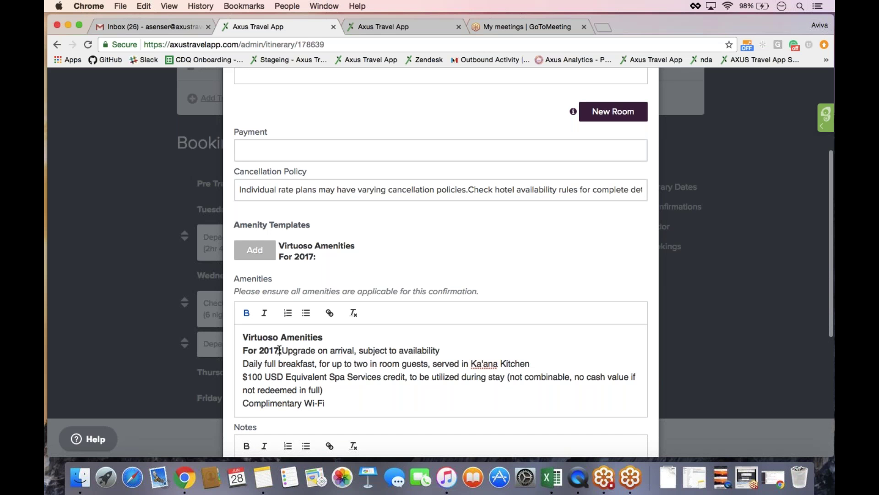
key("Return")
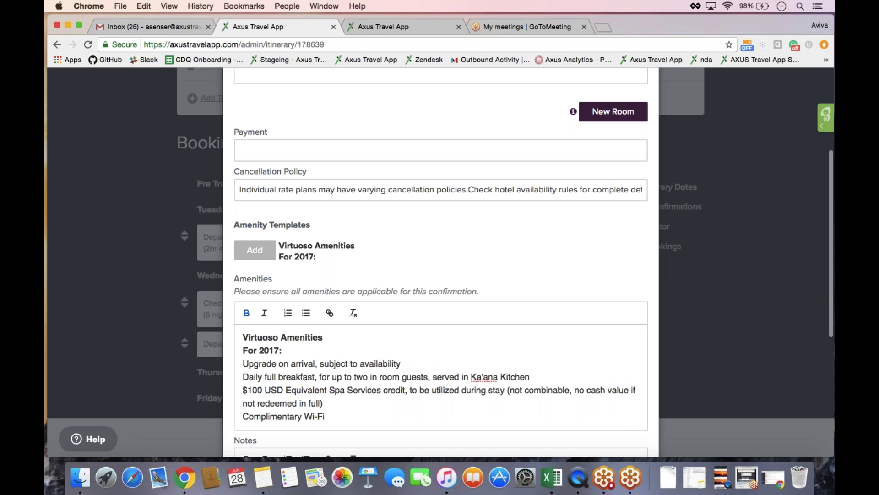
scroll(440, 321, "down", 5)
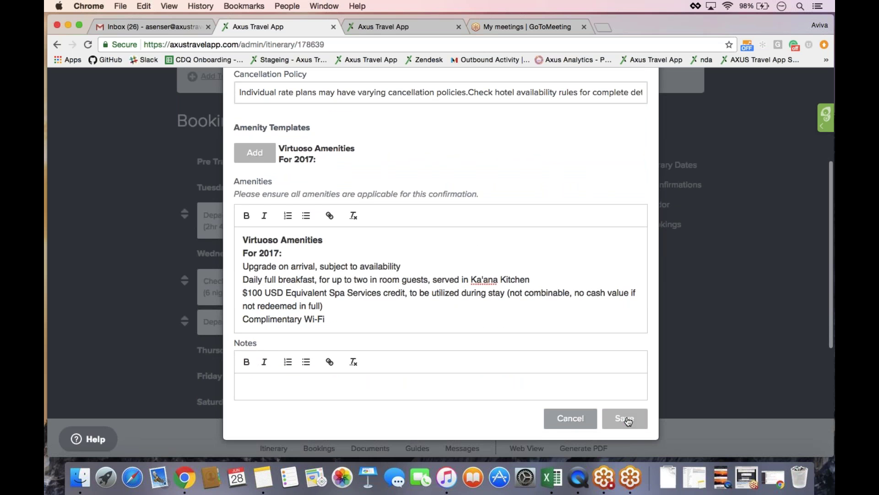
left_click(625, 419)
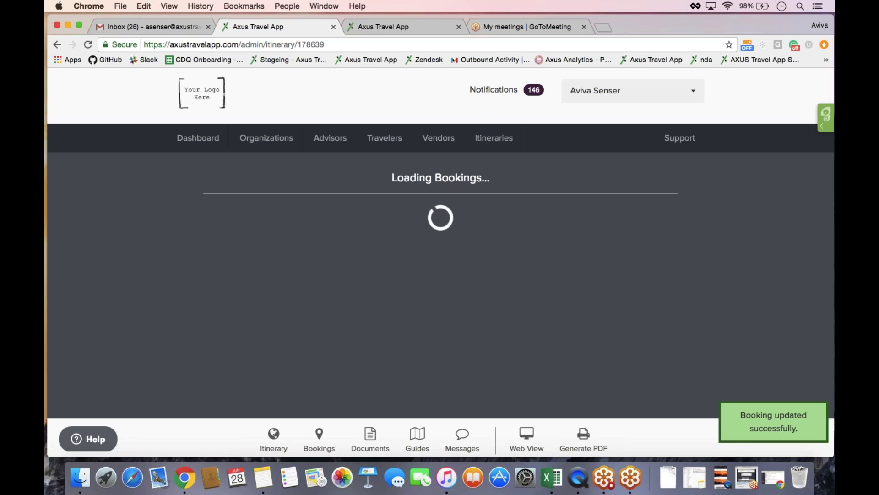
scroll(439, 243, "up", 1)
scroll(440, 242, "up", 3)
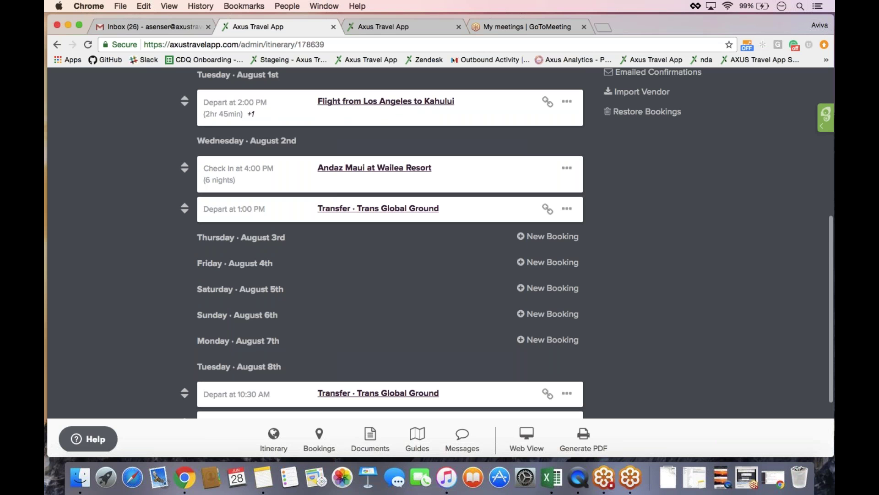
scroll(440, 243, "up", 5)
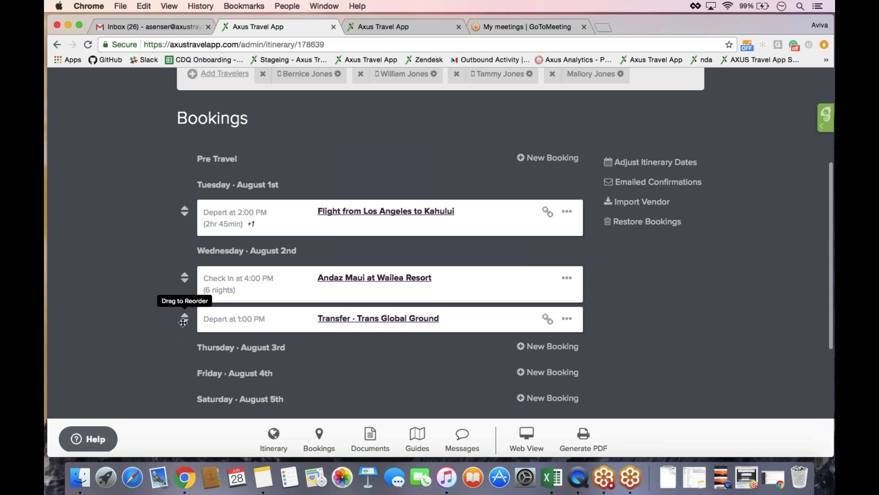
- Move the Trans Global Ground transfer above the August 2nd Andaz Maui check-in and review the list
left_click_drag(183, 323, 183, 279)
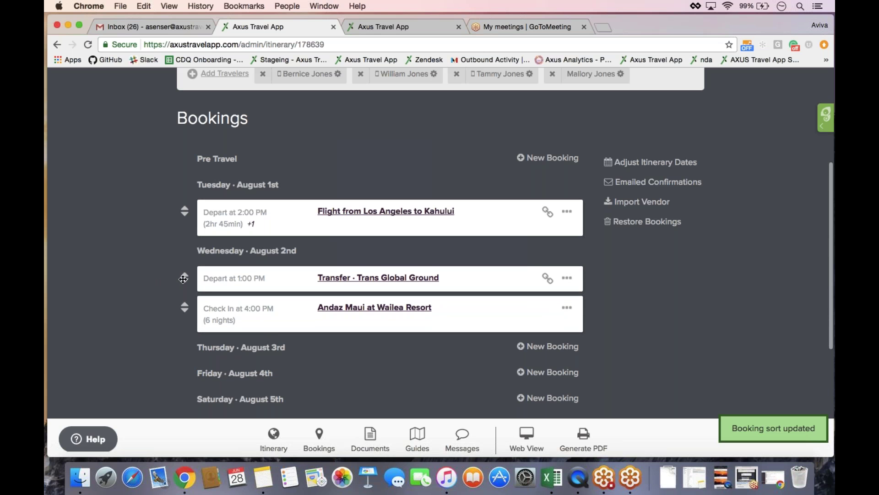
scroll(183, 279, "down", 1)
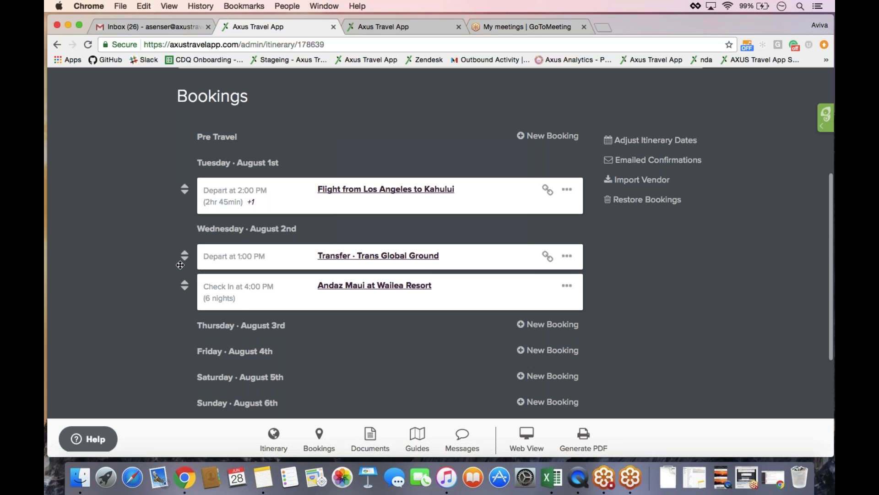
scroll(180, 265, "up", 4)
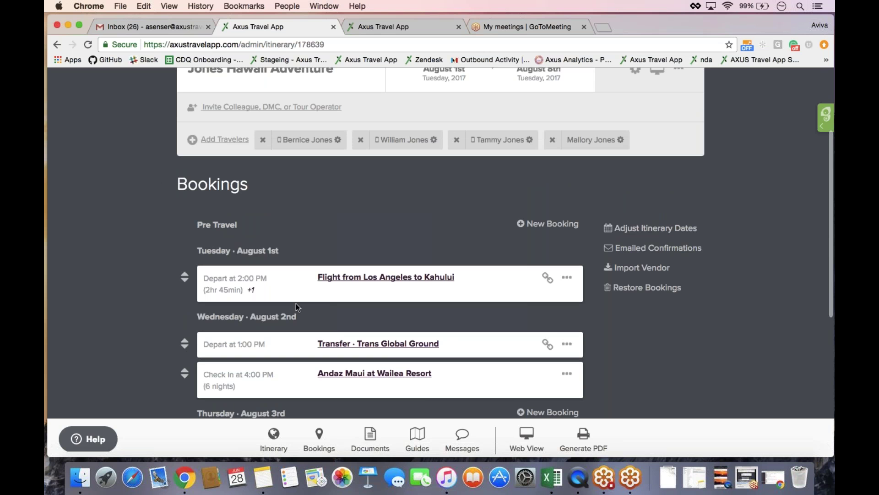
scroll(296, 303, "down", 7)
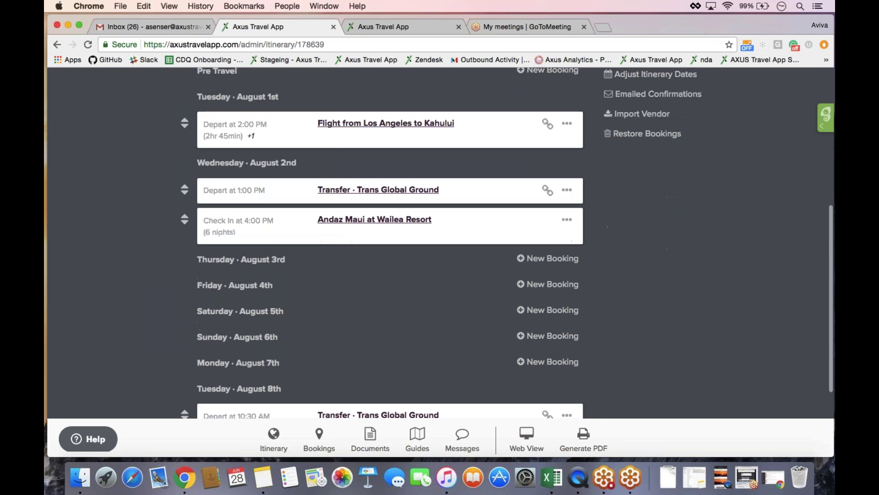
scroll(507, 243, "up", 3)
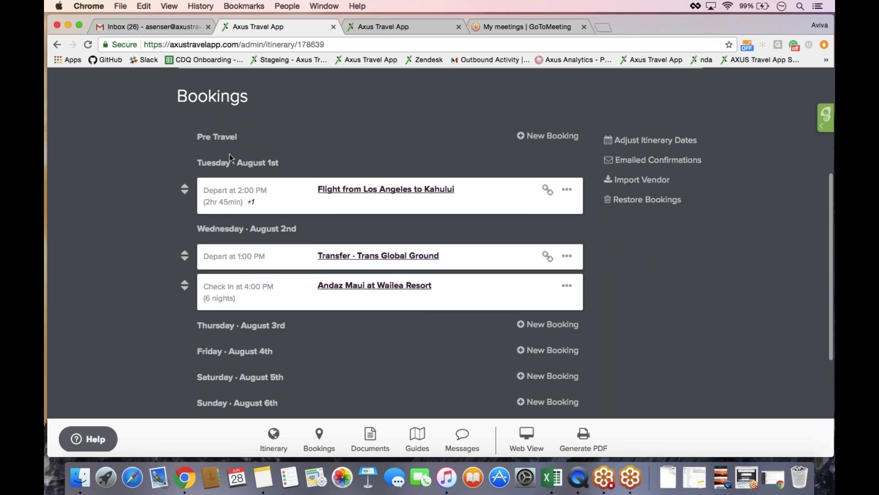
scroll(194, 130, "down", 9)
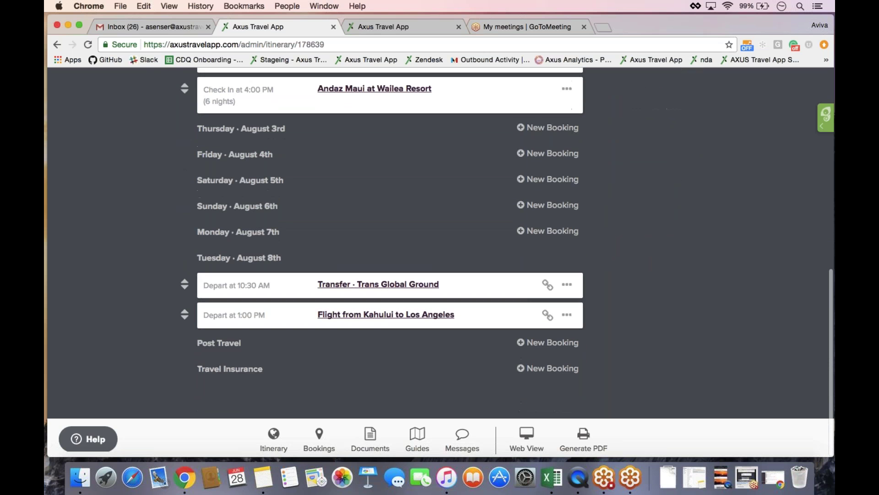
scroll(191, 342, "up", 11)
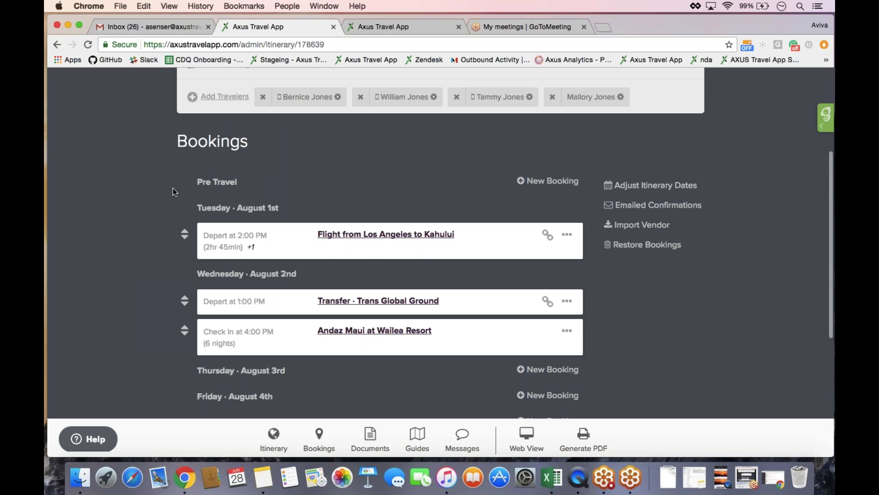
scroll(173, 191, "down", 5)
scroll(174, 191, "up", 4)
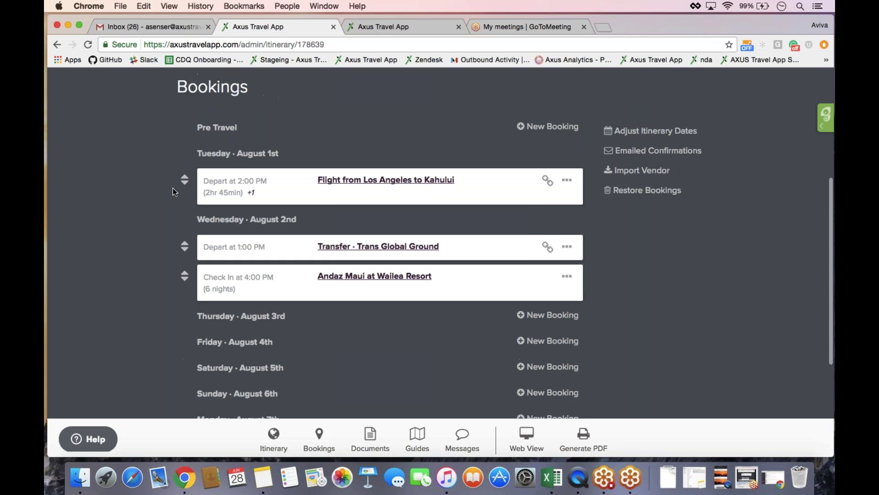
scroll(173, 191, "up", 2)
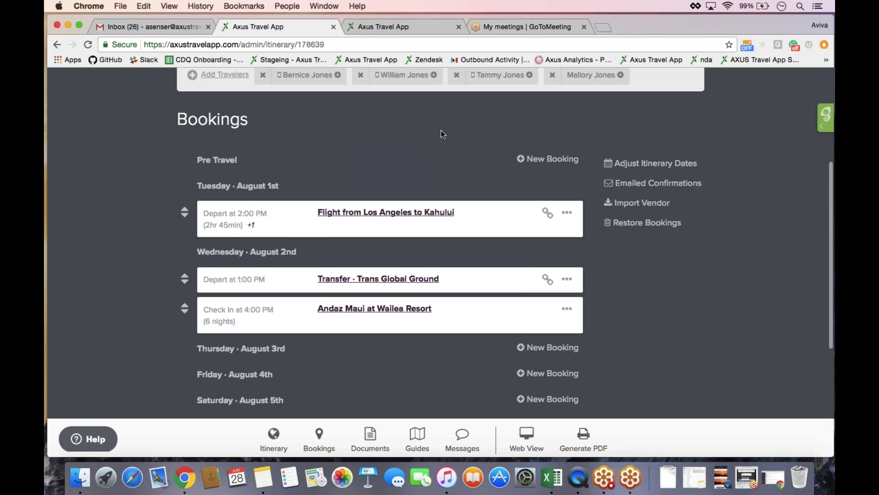
- Create a new Other/Notes booking in Pre Travel and enter 'American Airline' as its title
left_click(548, 159)
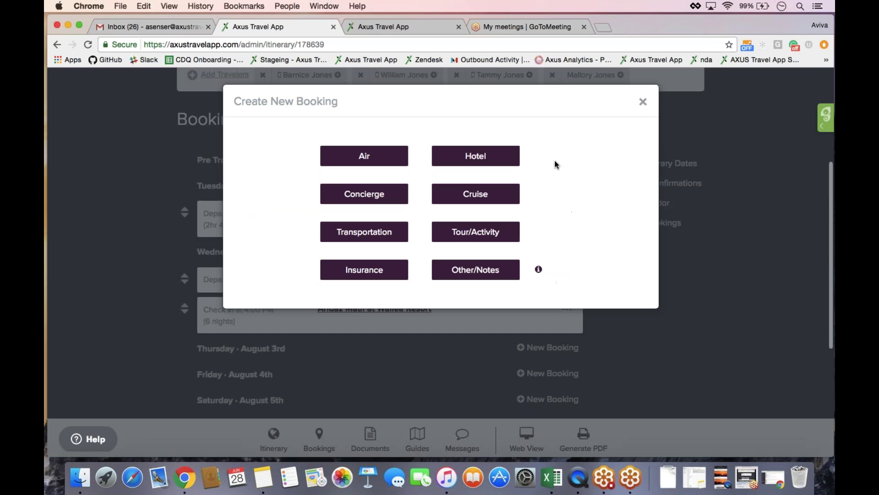
left_click(502, 279)
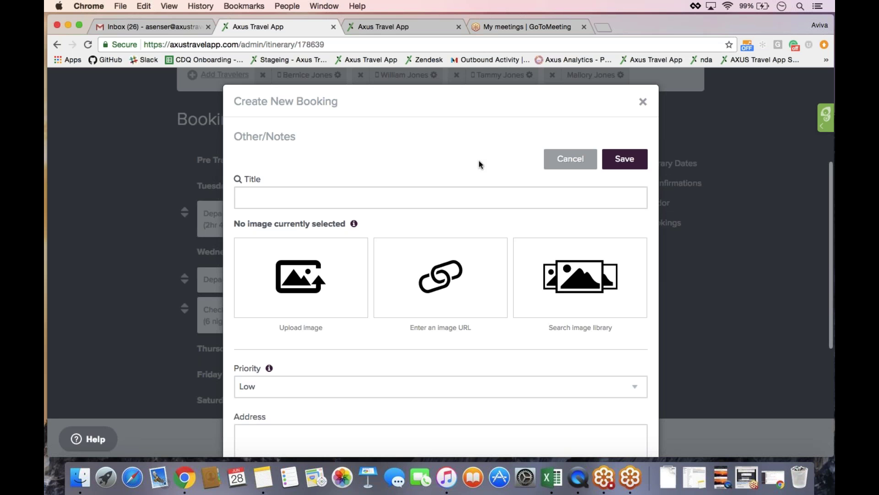
left_click(458, 197)
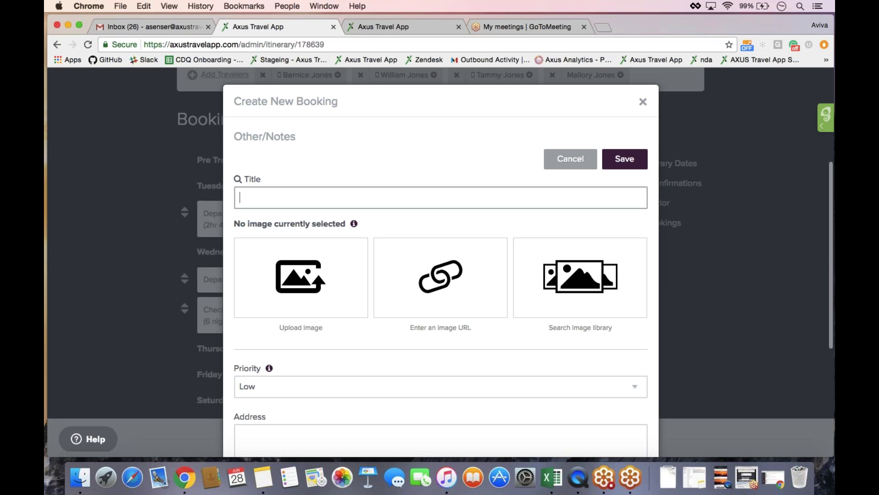
key("super+Tab")
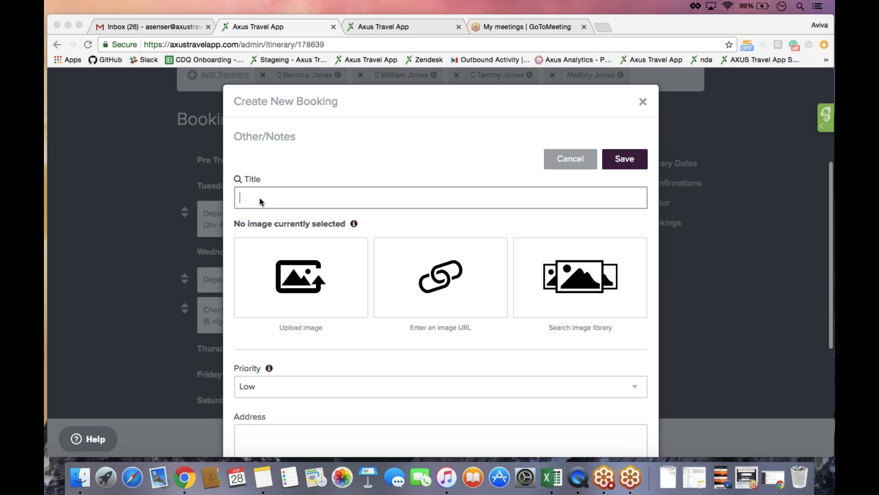
type("Americ")
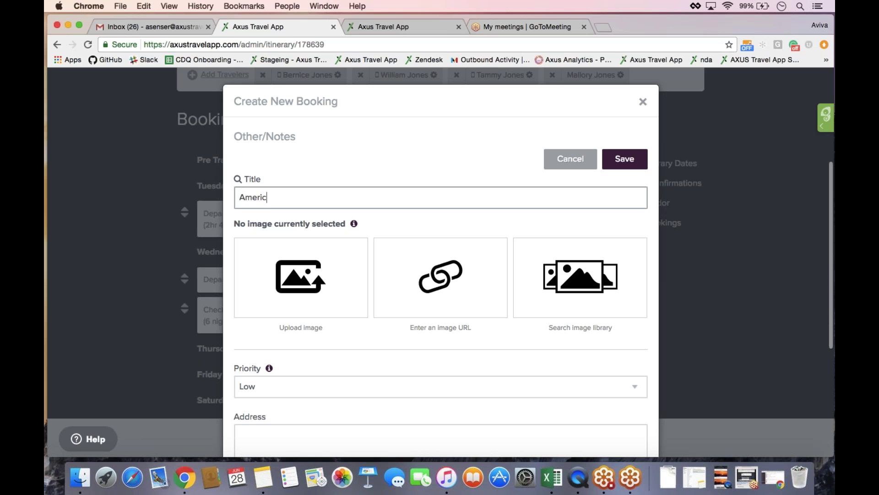
type("an Airline")
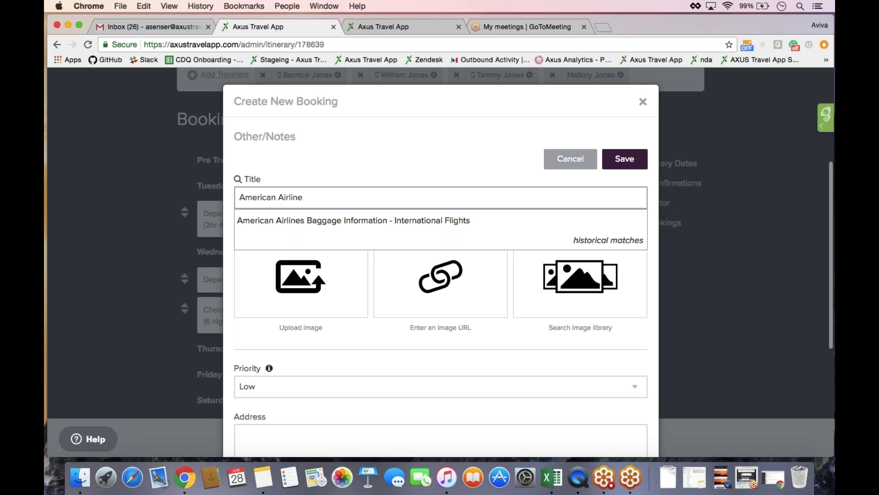
- Fill the form from the saved 'American Airlines Baggage Information - International Flights' entry and review it
left_click(497, 221)
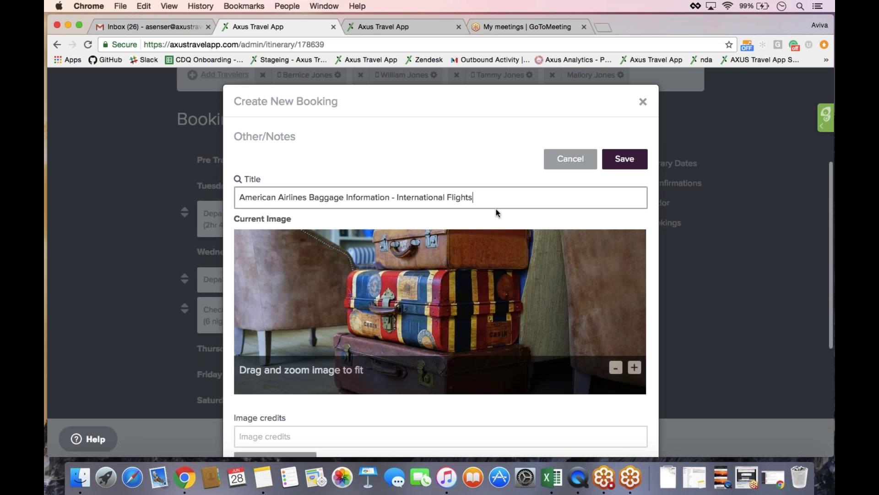
scroll(440, 264, "down", 1)
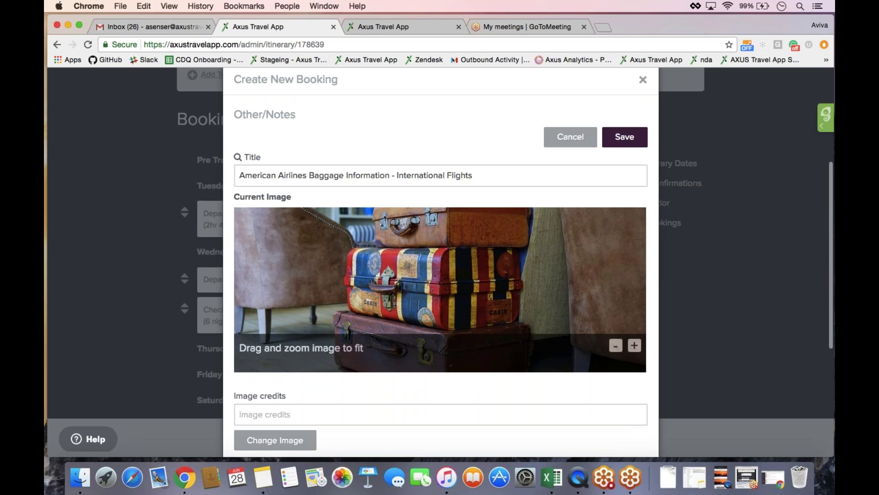
scroll(440, 263, "down", 10)
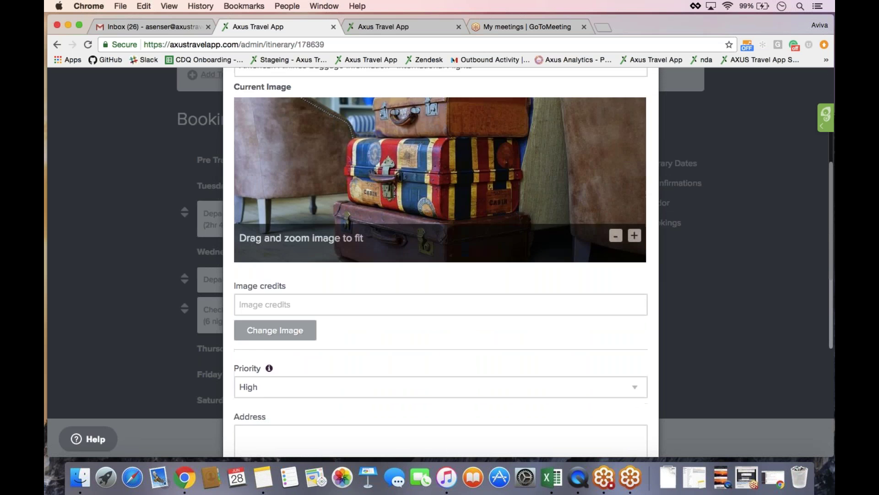
scroll(386, 325, "down", 5)
scroll(332, 401, "down", 1)
scroll(333, 402, "down", 6)
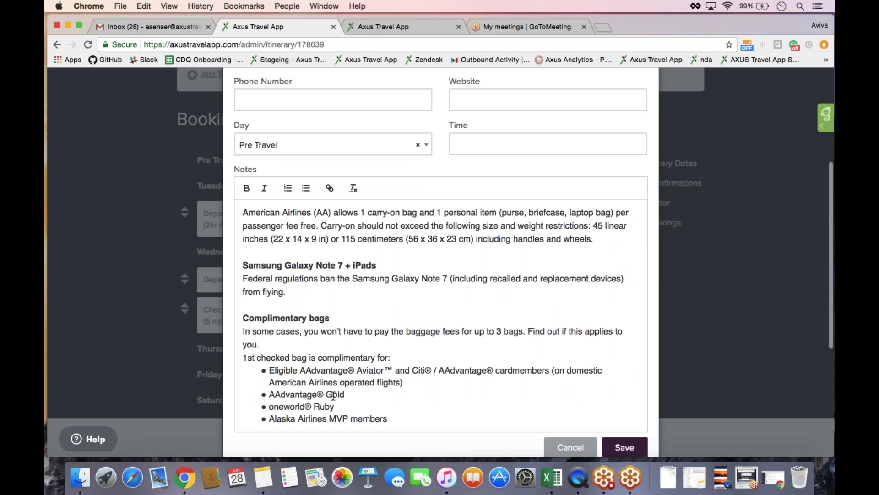
scroll(332, 395, "up", 4)
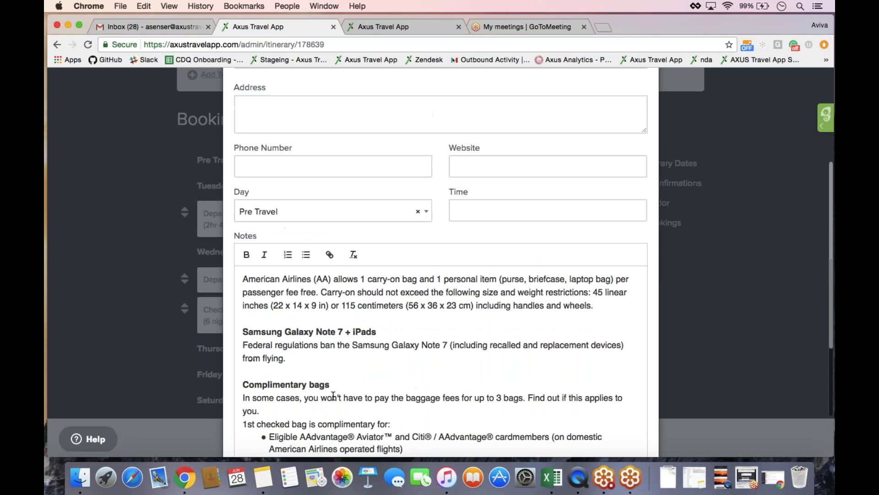
scroll(333, 394, "up", 3)
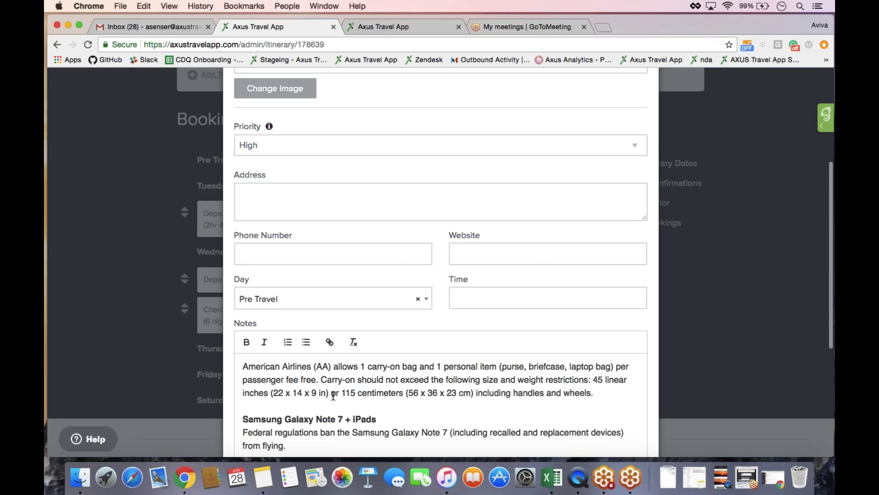
scroll(333, 395, "up", 6)
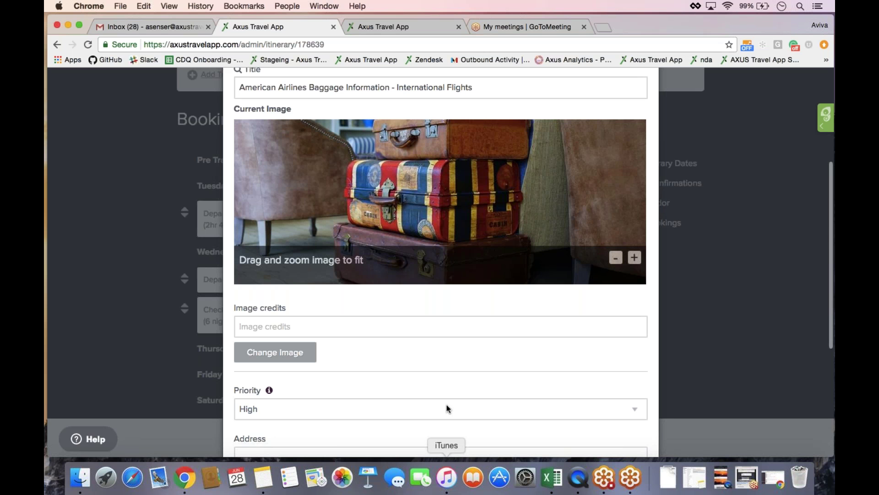
scroll(437, 364, "down", 5)
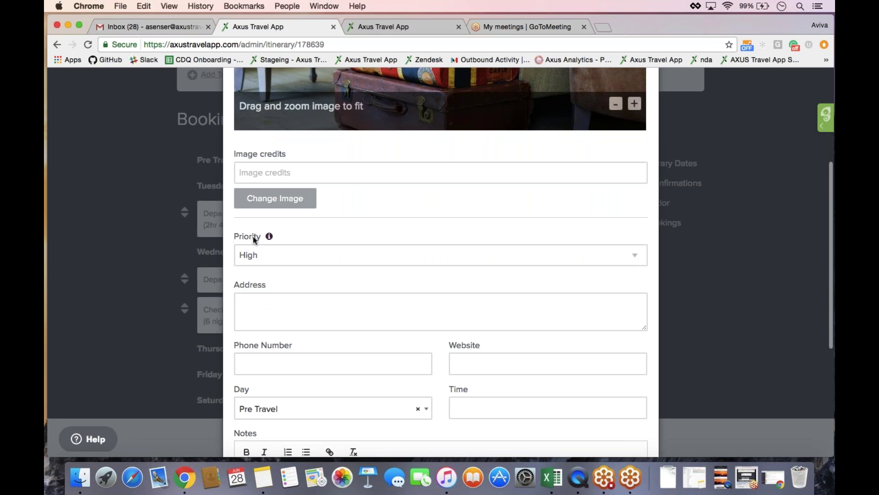
- Keep the baggage information booking's Priority at High and save it
left_click(289, 259)
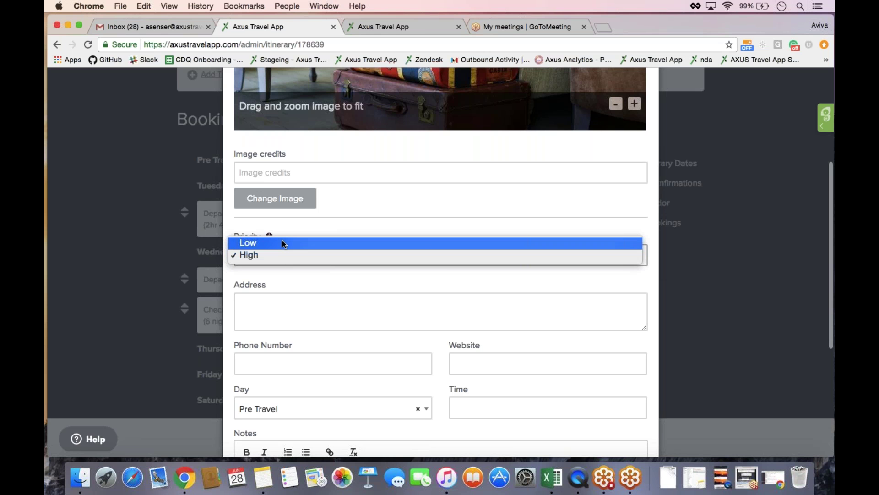
left_click(285, 254)
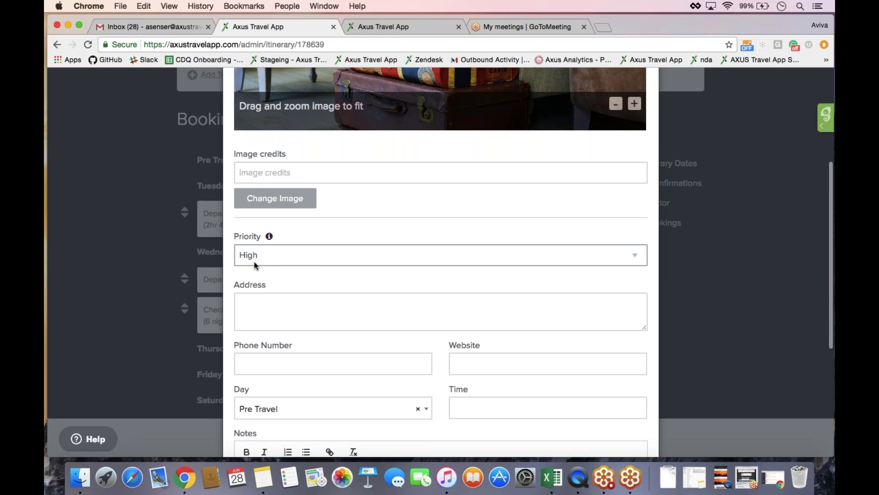
left_click(292, 263)
left_click(302, 274)
left_click(304, 274)
left_click(305, 279)
double_click(304, 279)
scroll(441, 274, "down", 5)
scroll(486, 341, "down", 5)
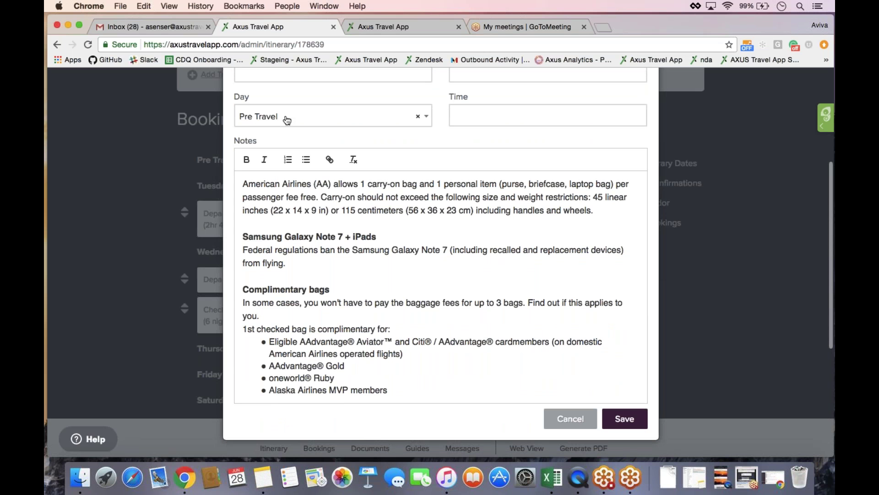
left_click(614, 423)
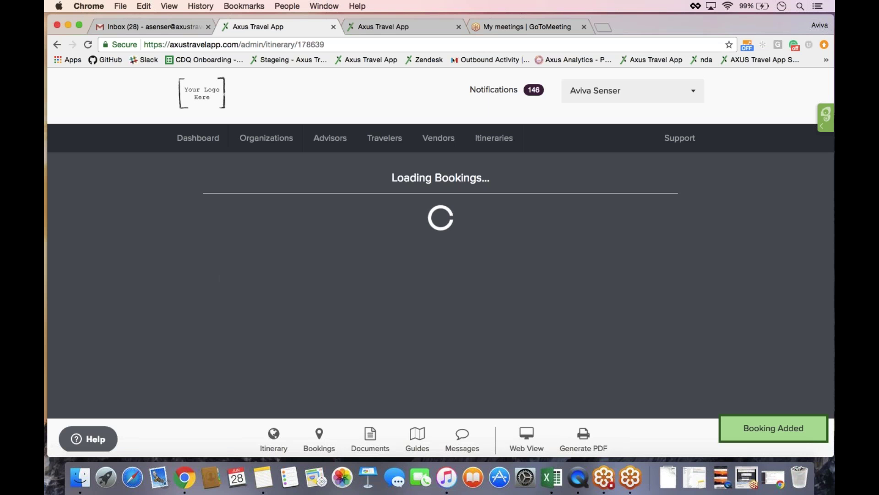
- Open the actions menu on the August 2nd Andaz Maui at Wailea Resort card
scroll(293, 168, "up", 2)
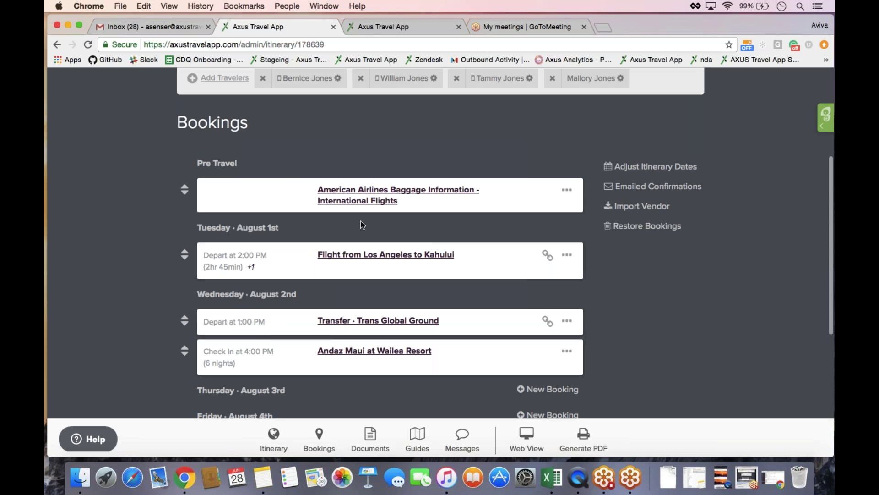
scroll(361, 224, "down", 2)
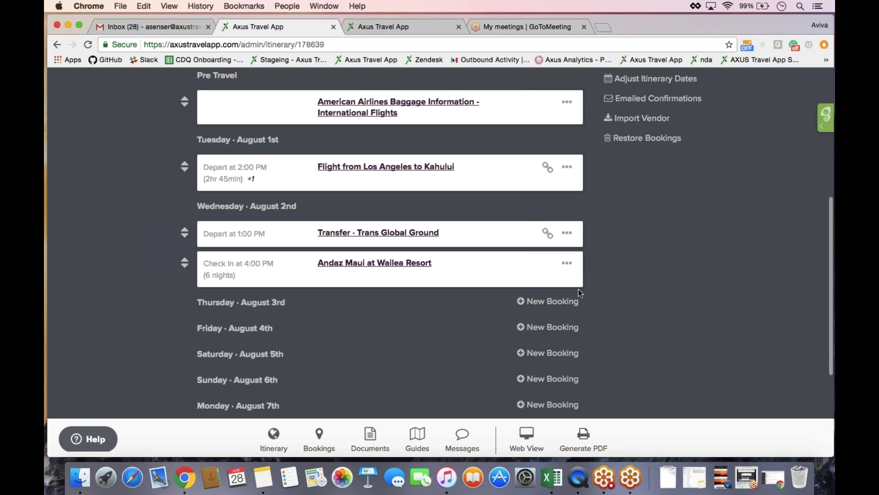
left_click(567, 263)
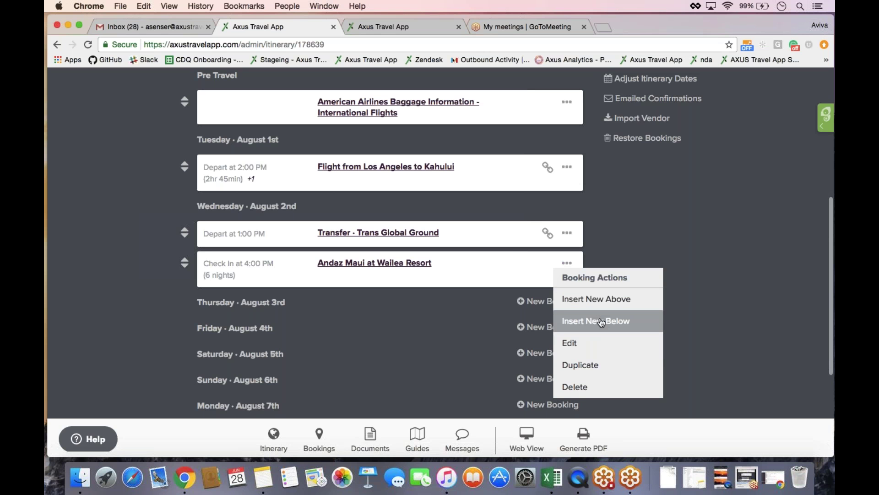
- Insert a new Concierge booking directly below the Andaz Maui stay
left_click(601, 322)
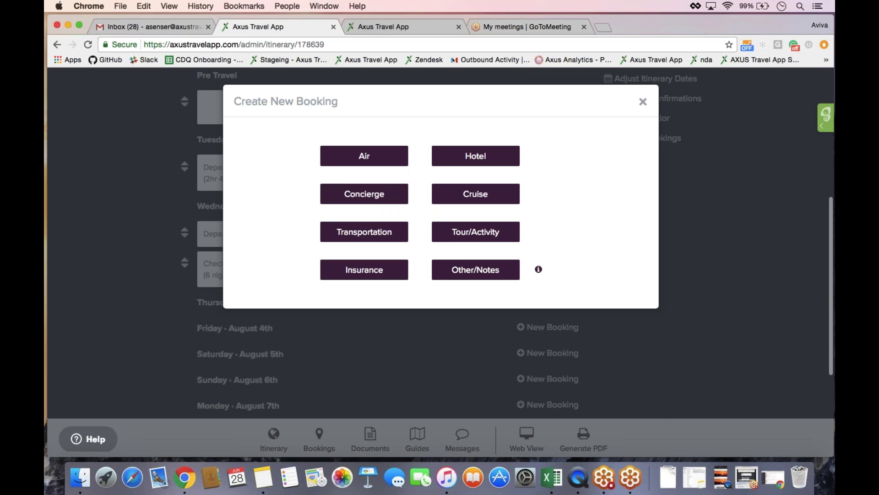
left_click(395, 198)
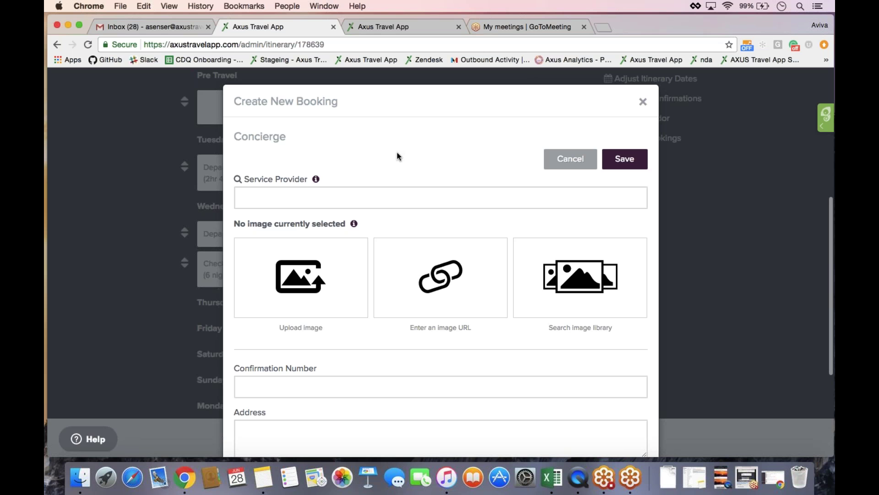
- Set the Service Provider to Merriman's Maui by searching 'Merrimans Maui' and picking the Google suggestion
scroll(394, 153, "down", 2)
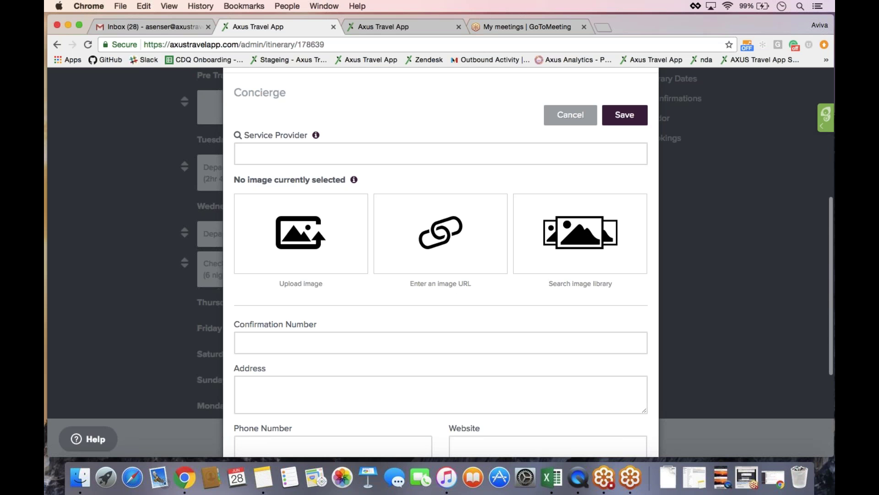
left_click(268, 156)
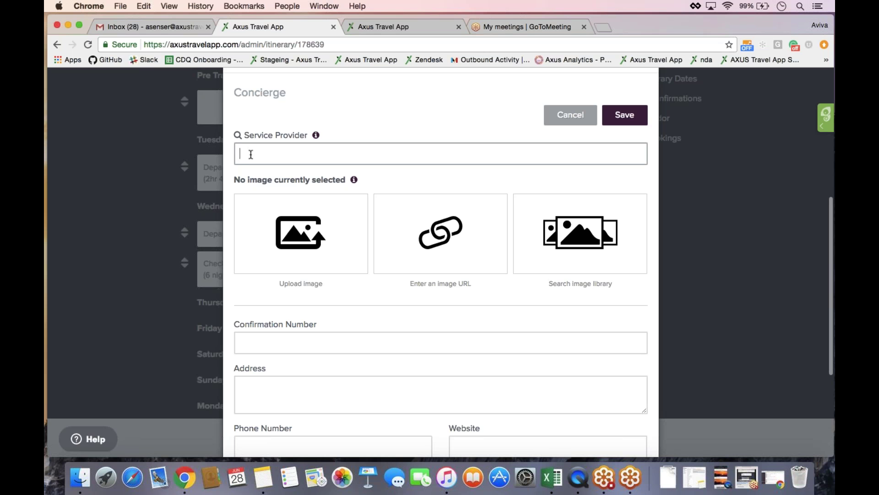
type("Merrimans Maui")
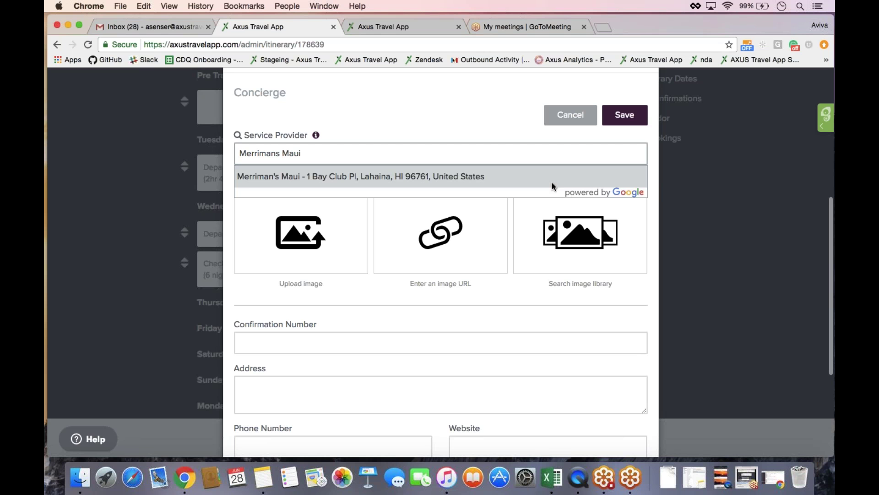
left_click(521, 177)
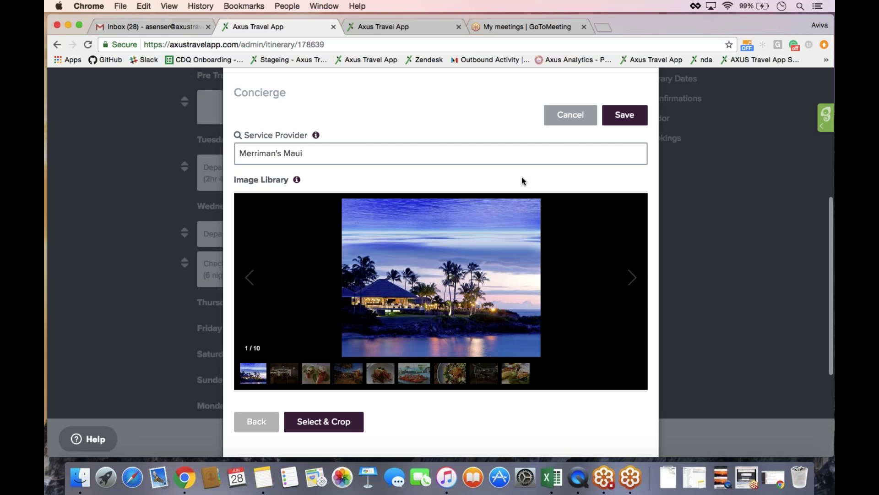
- Pick the tomato salad photo from the Merriman's Maui library and reframe it to show the plate
left_click(717, 225)
left_click(497, 119)
left_click(459, 117)
scroll(457, 112, "down", 4)
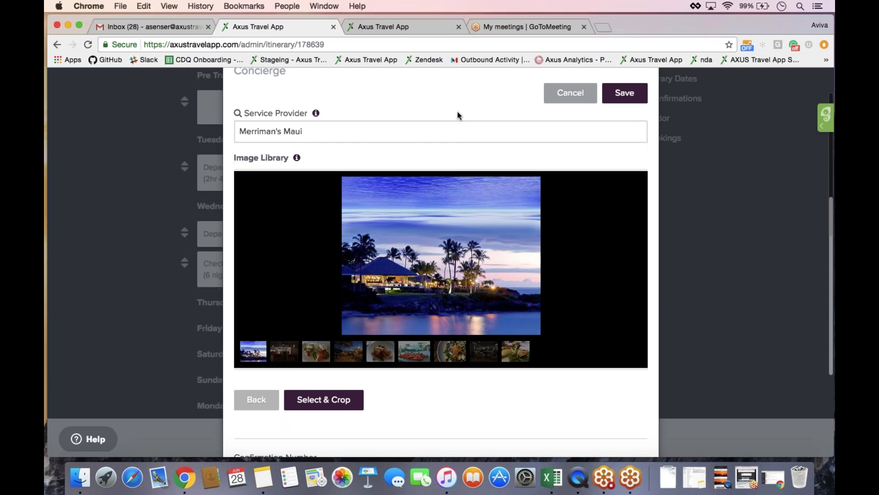
left_click(316, 285)
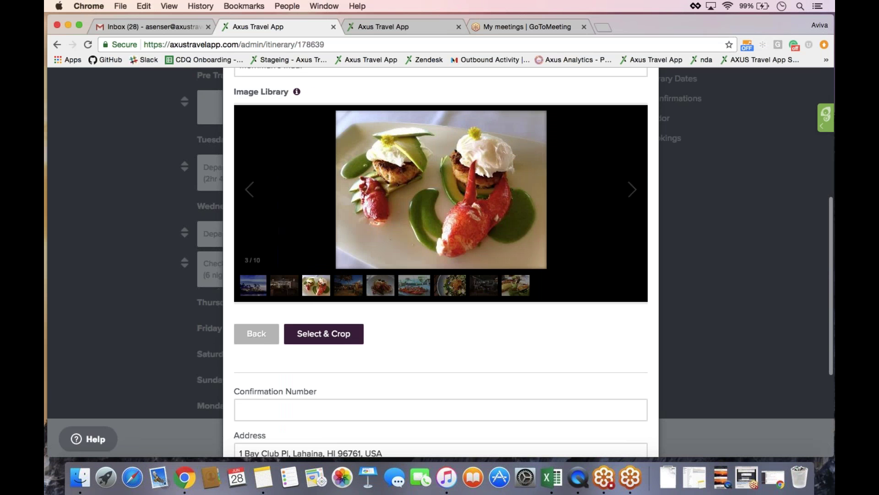
left_click(348, 285)
left_click(414, 288)
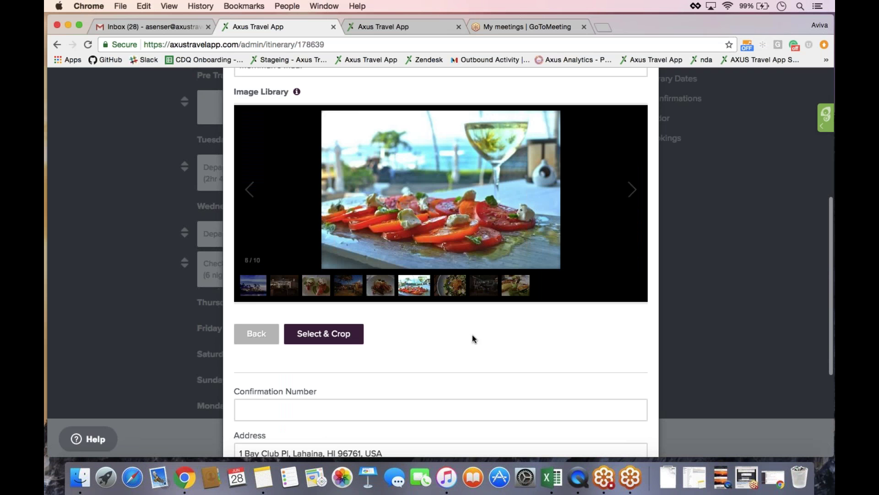
left_click(344, 341)
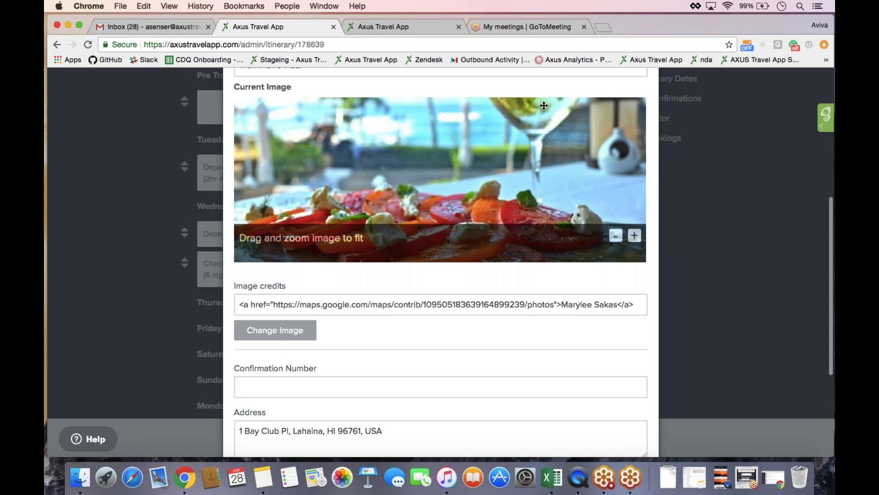
left_click_drag(501, 141, 501, 89)
mouse_move(514, 135)
left_mouse_down()
mouse_move(530, 249)
mouse_move(523, 133)
left_mouse_up()
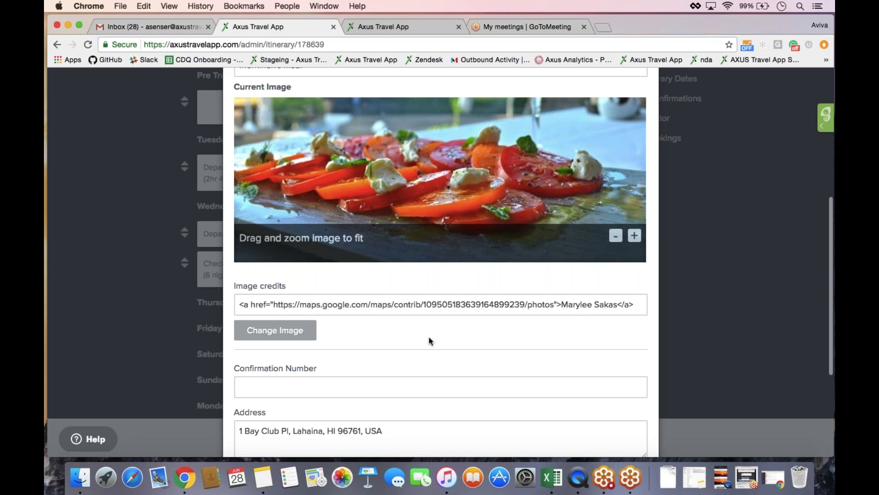
- Set the Merriman's Maui booking's start time to 6:30 PM
scroll(428, 340, "down", 5)
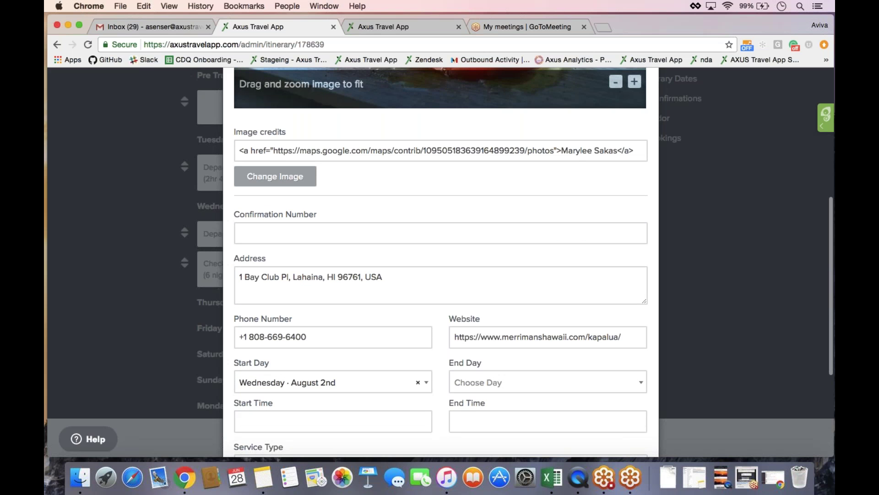
scroll(441, 261, "down", 2)
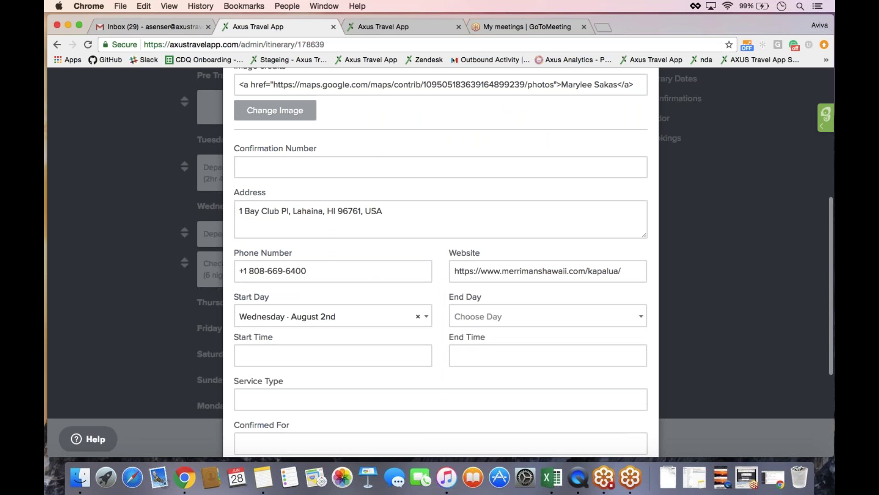
left_click(333, 355)
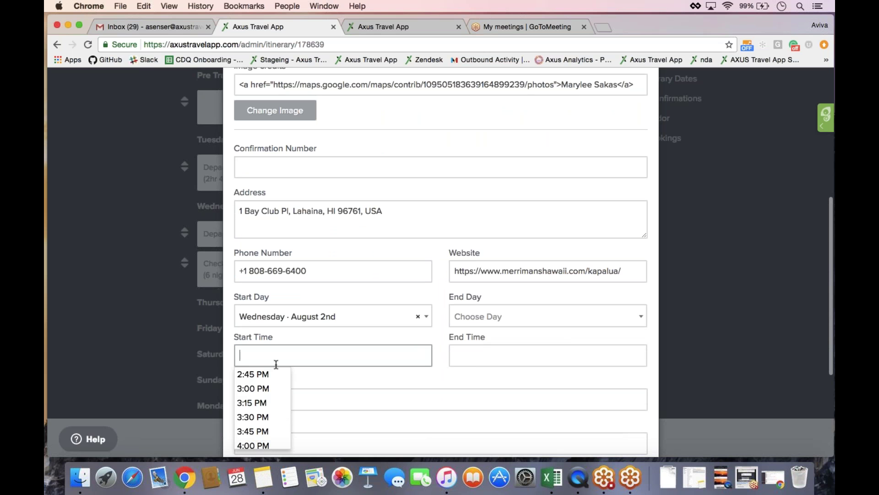
type("6:30")
key("Return")
key("Tab")
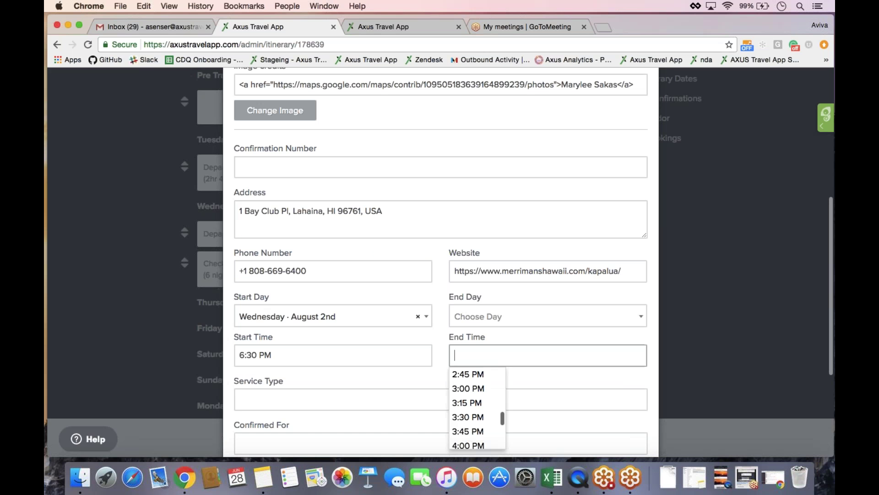
- Leave End Time blank, set the service type to Dinner, and begin the Confirmed For details
key("Tab")
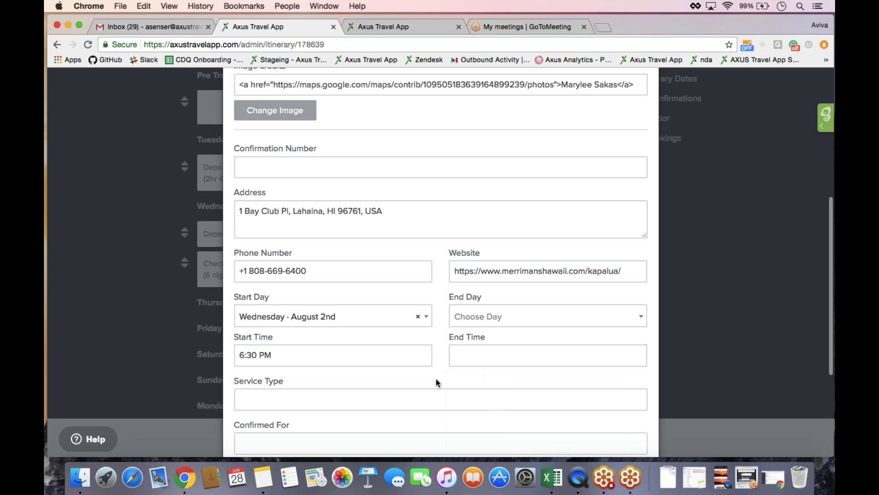
type("Dinner")
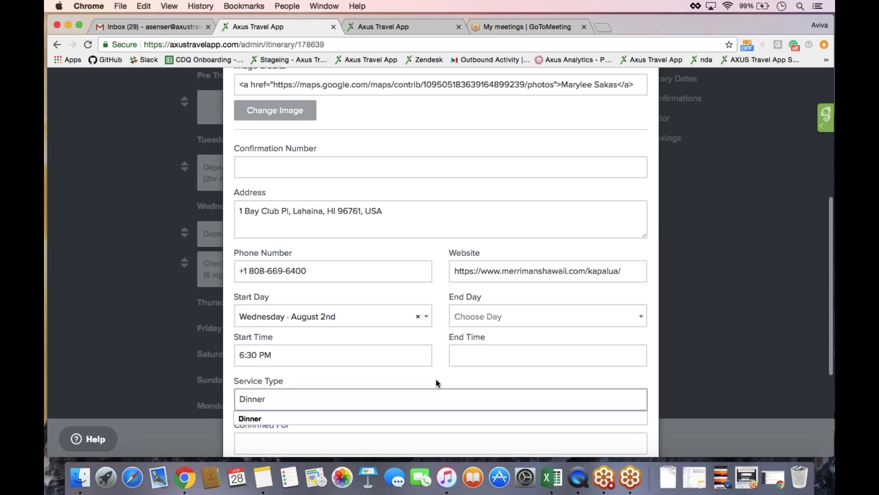
key("Down")
key("Return")
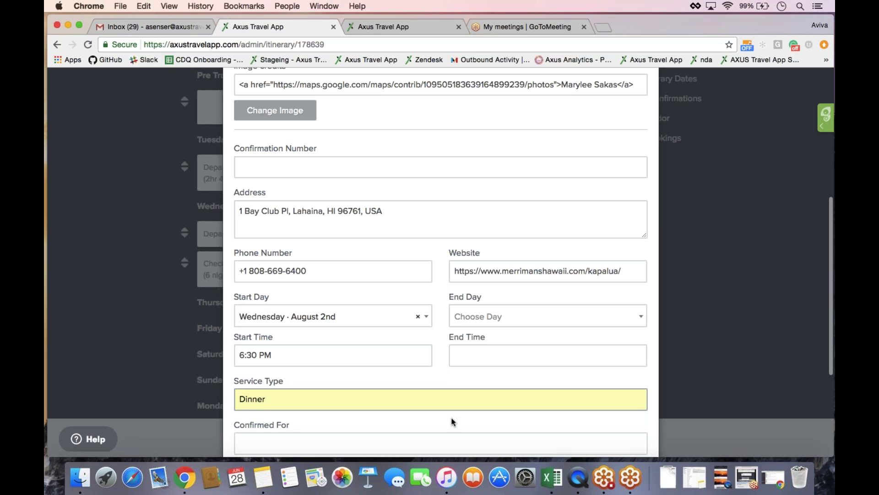
scroll(452, 418, "down", 1)
scroll(441, 261, "down", 8)
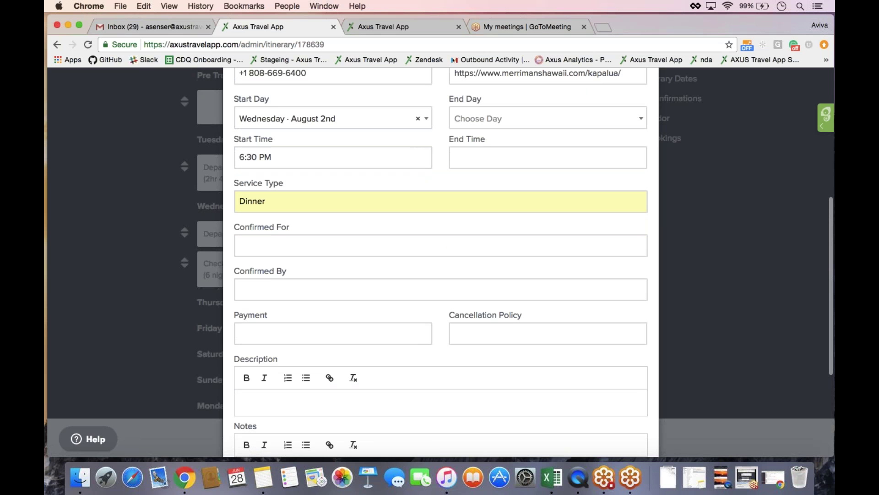
left_click(440, 246)
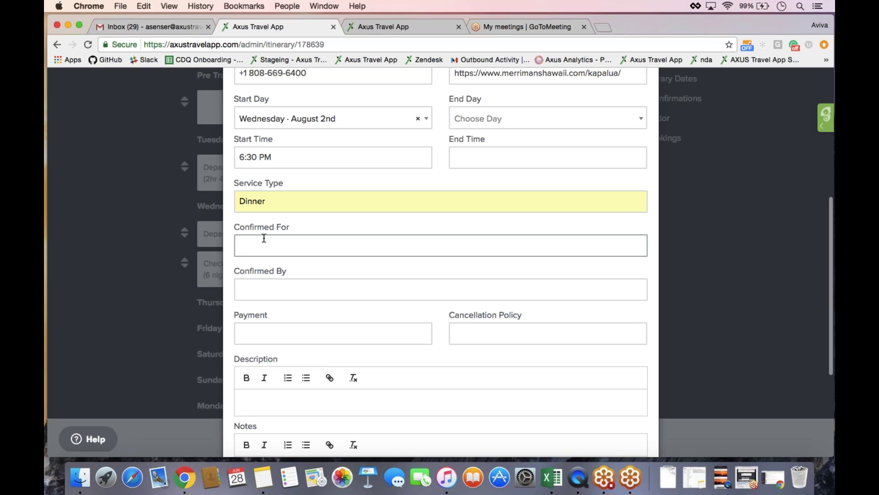
- Enter the description 'For a review of the restaurant click here', spell-correct 'restaraunt', and select 'here'
scroll(446, 356, "down", 2)
scroll(446, 355, "down", 2)
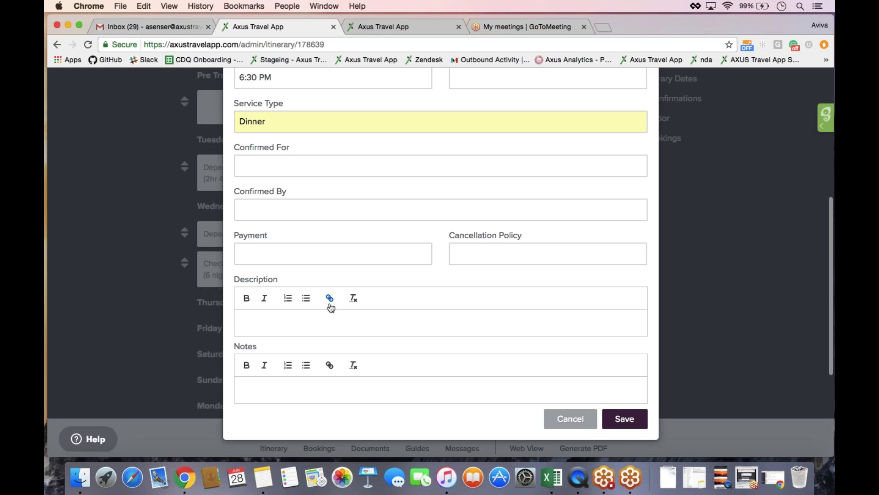
type("REview")
key("BackSpace")
key("BackSpace")
key("BackSpace")
key("BackSpace")
key("BackSpace")
key("BackSpace")
type("For a review of the restaraunt click ")
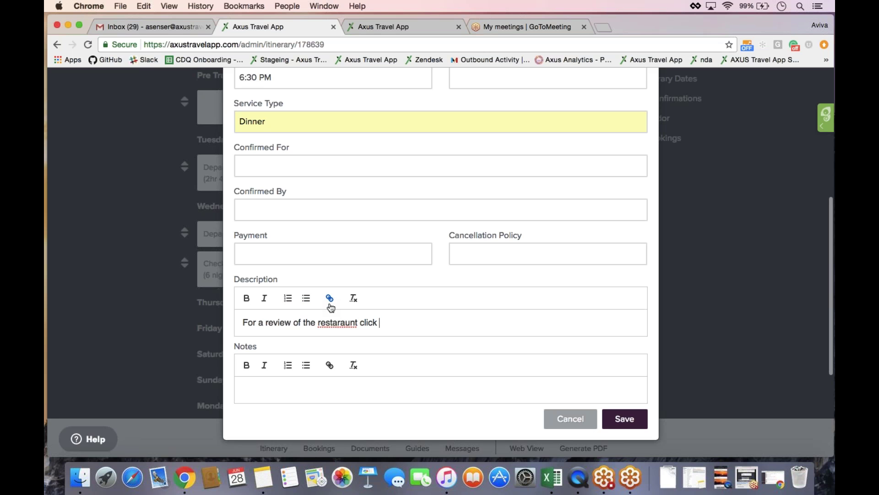
type("here:")
right_click(338, 323)
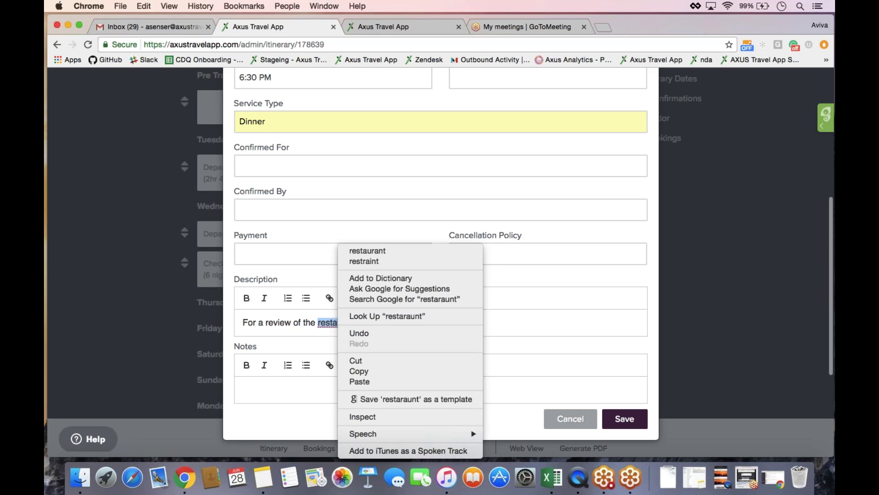
left_click(348, 251)
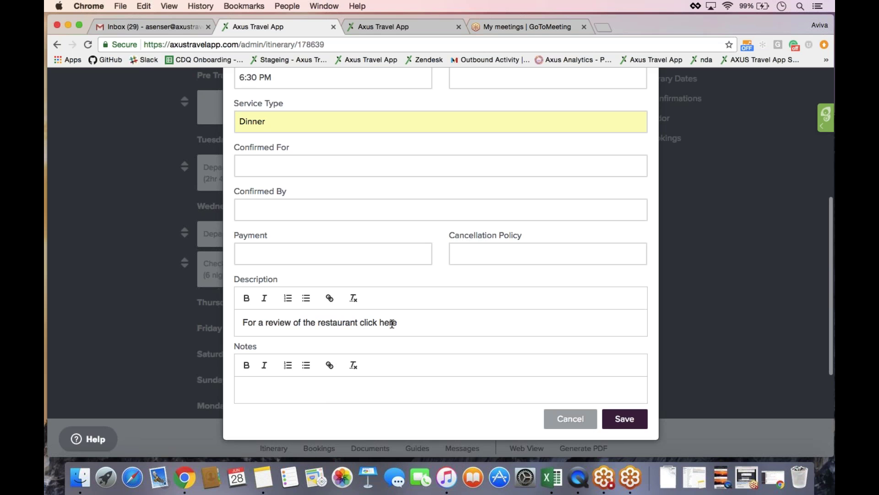
double_click(392, 323)
left_click(330, 302)
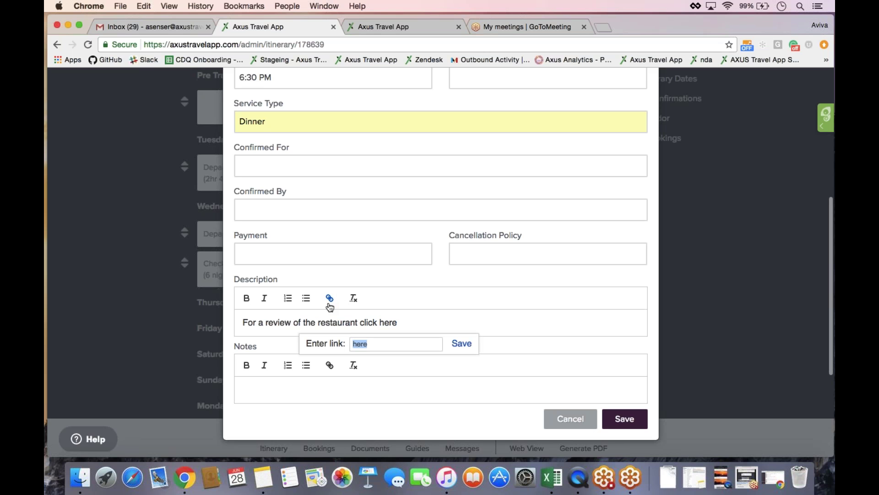
type("www.example.com")
key("Return")
left_click(398, 322)
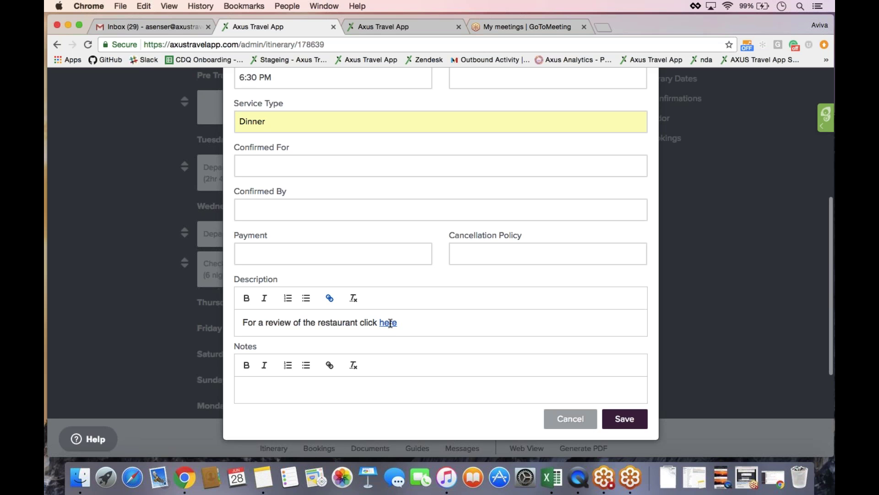
- Make the 'here' link bold and save the Merriman's Maui concierge booking
double_click(387, 322)
key("super+b")
left_click(423, 327)
left_click(604, 425)
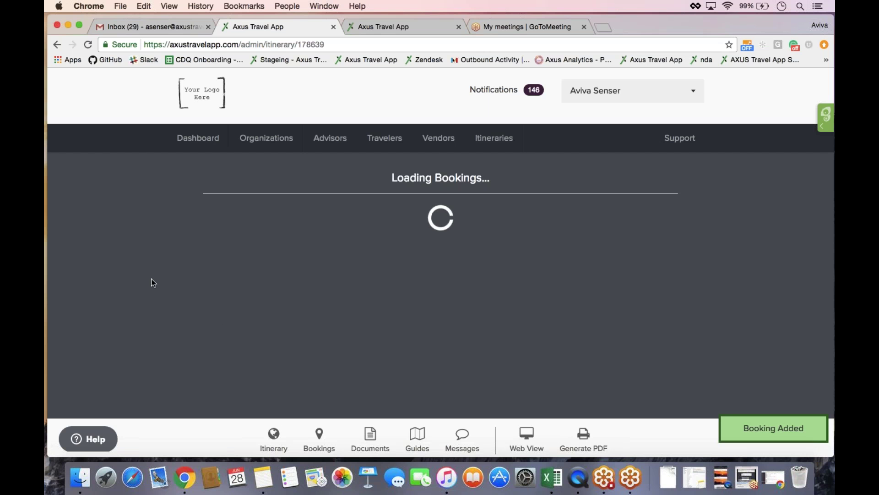
scroll(152, 279, "up", 5)
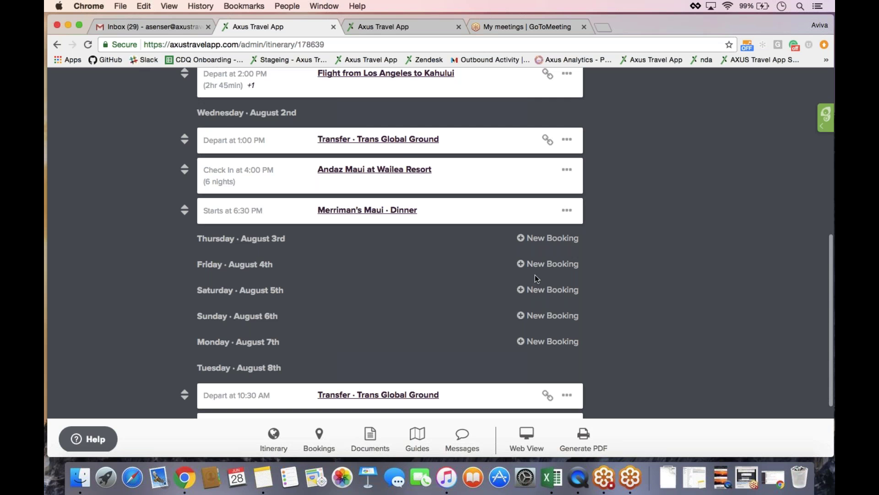
- Create a Friday, August 4th Concierge booking with SUGARFISH BY SUSHI NOZAWA (La Brea), found via 'Los Ang'
left_click(551, 265)
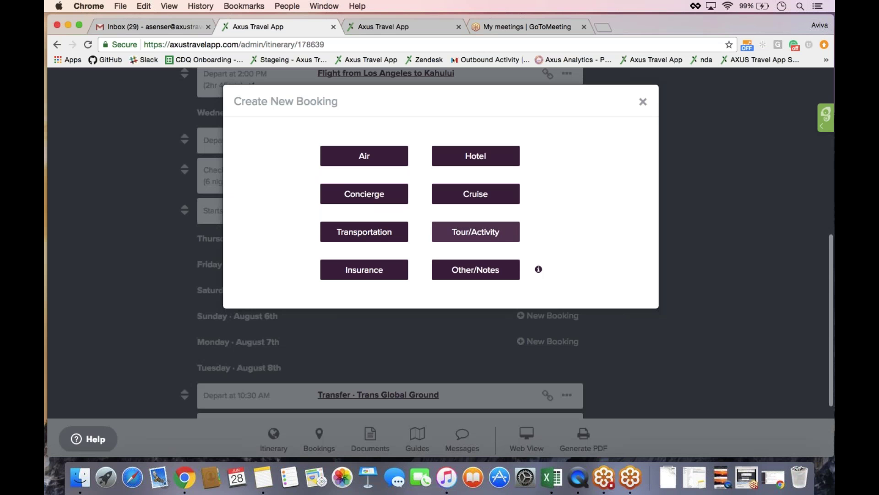
left_click(361, 202)
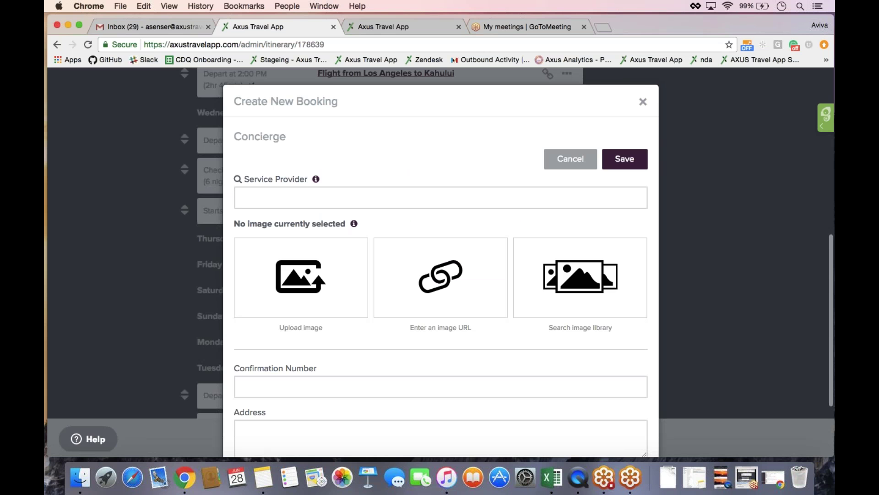
scroll(397, 151, "down", 3)
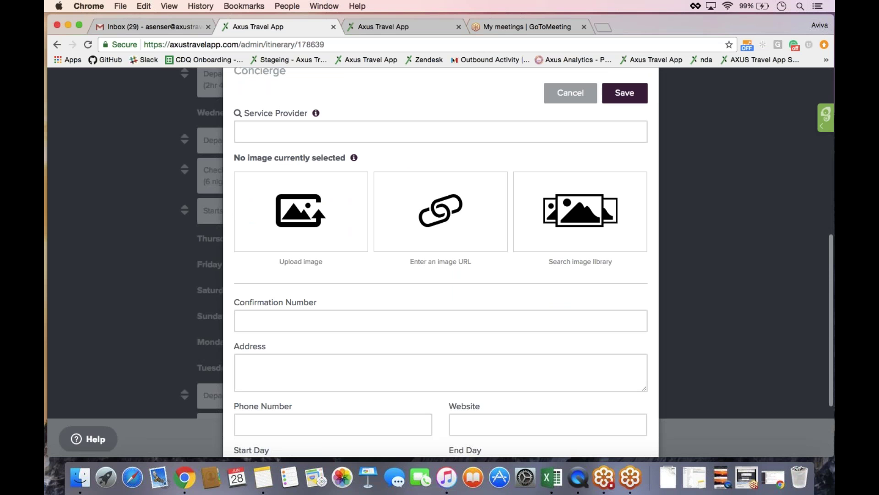
left_click(319, 131)
type("Los Ang")
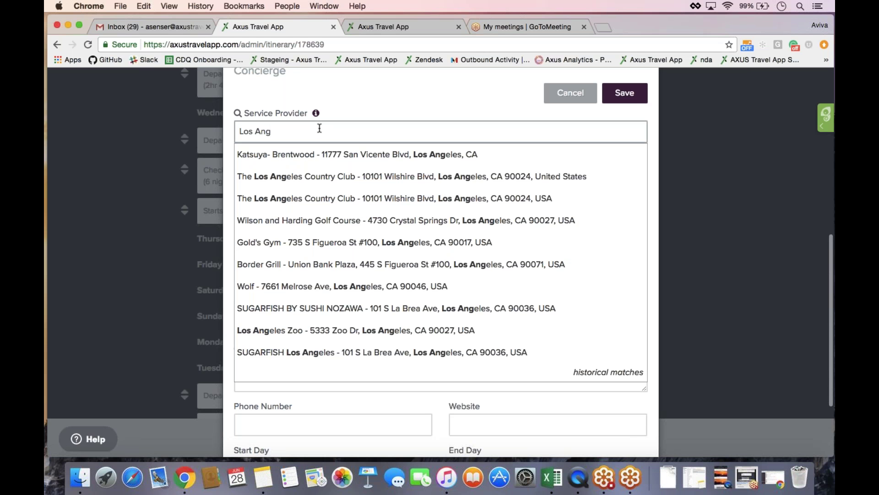
key("Down")
key("Down")
key("Down")
key("Down")
key("Down")
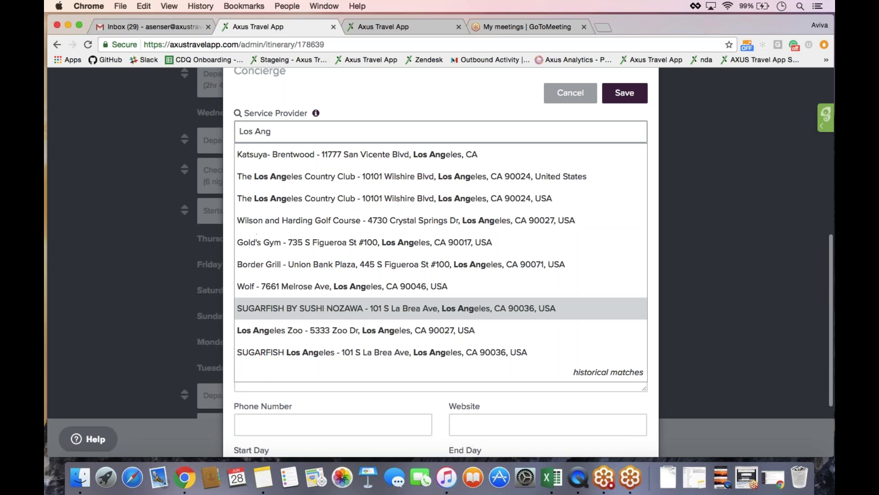
left_click(331, 309)
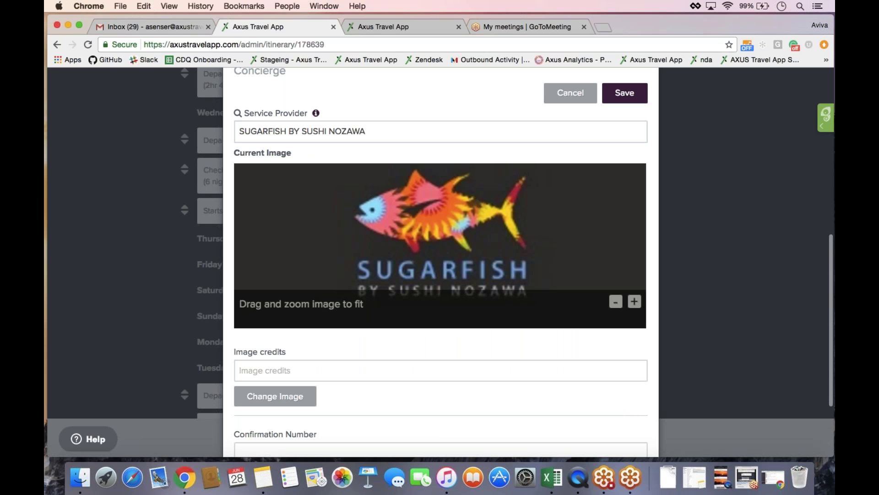
scroll(441, 248, "down", 8)
scroll(440, 261, "down", 1)
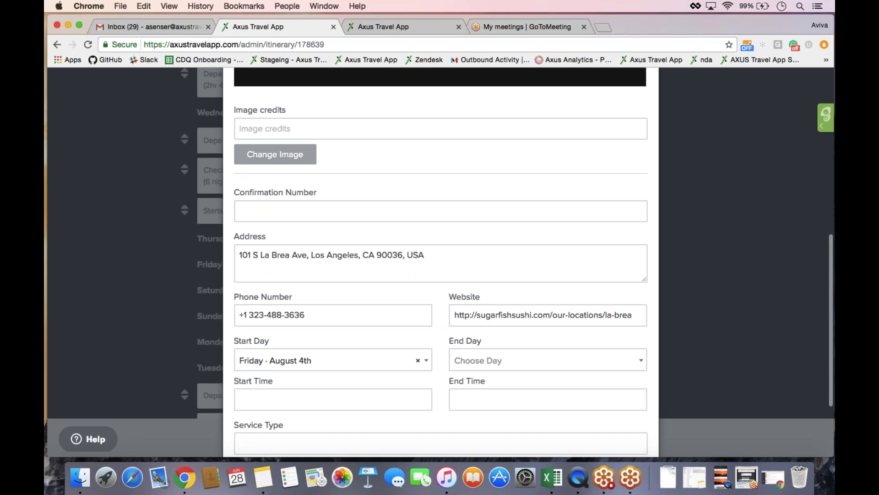
scroll(440, 261, "down", 10)
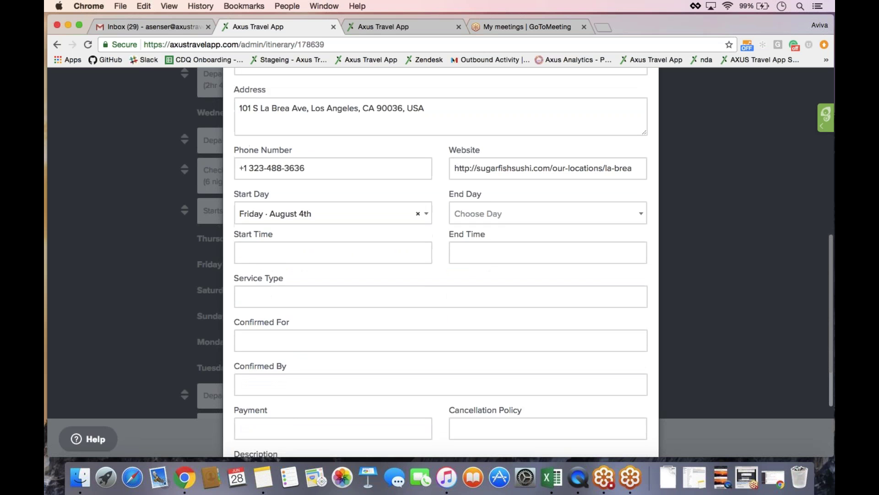
scroll(440, 261, "down", 2)
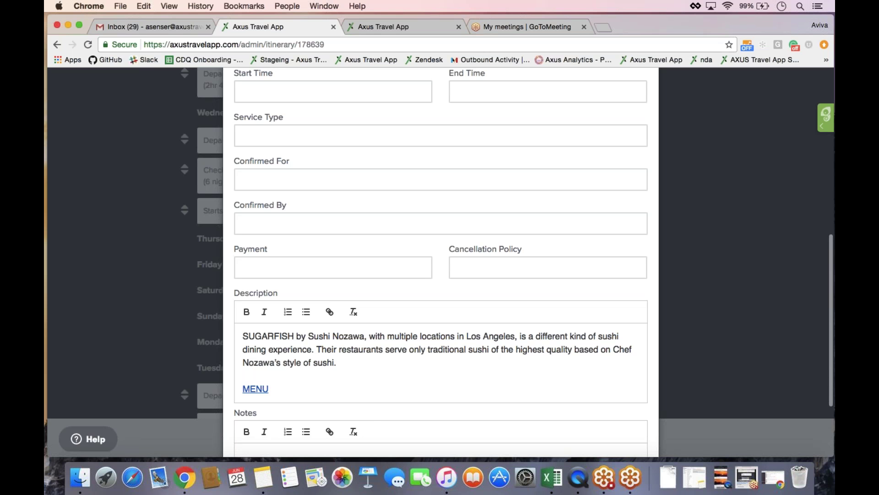
left_click(250, 388)
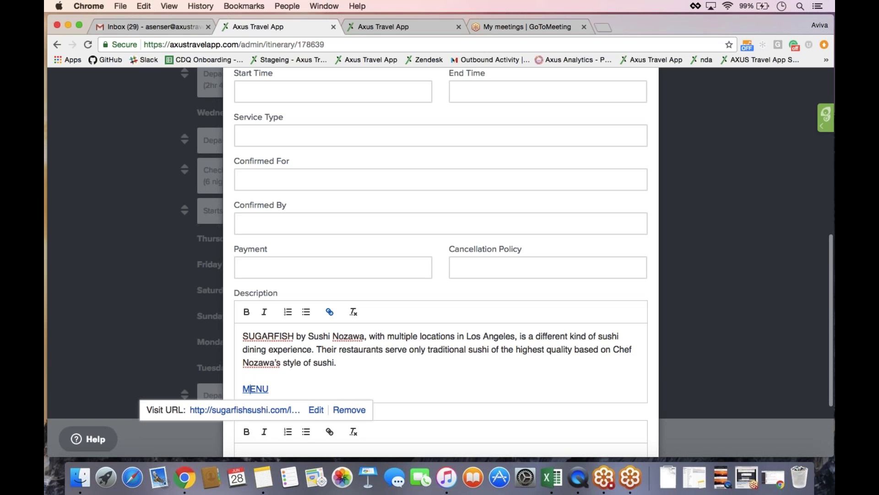
left_click(270, 374)
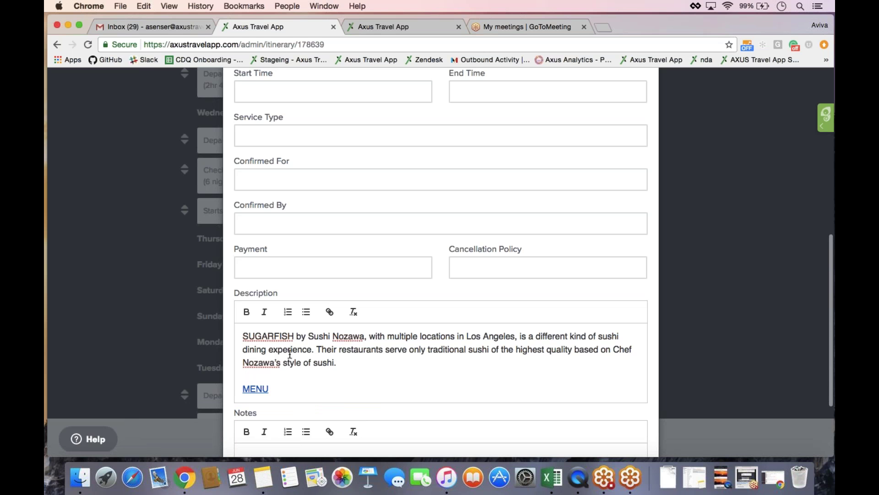
scroll(426, 291, "up", 1)
scroll(426, 291, "up", 5)
- Set the Sugarfish booking's start time to 1:00 PM, leaving End Time empty
left_click(266, 290)
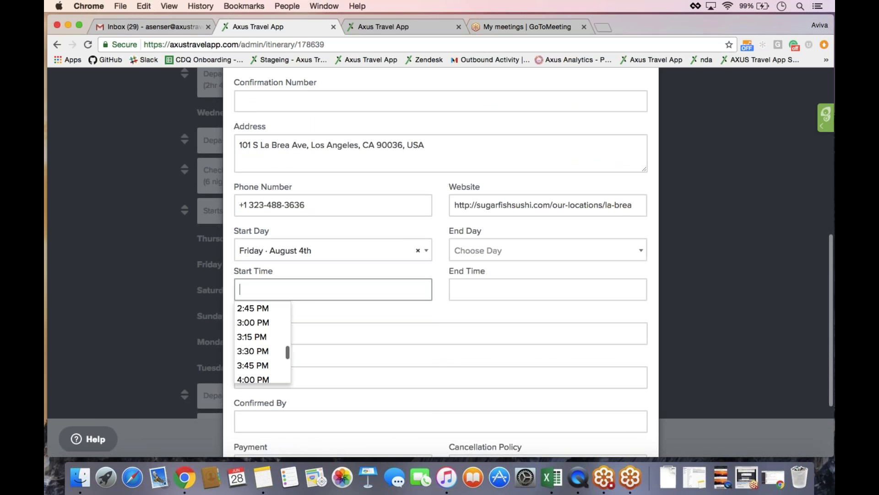
type("1:00 A")
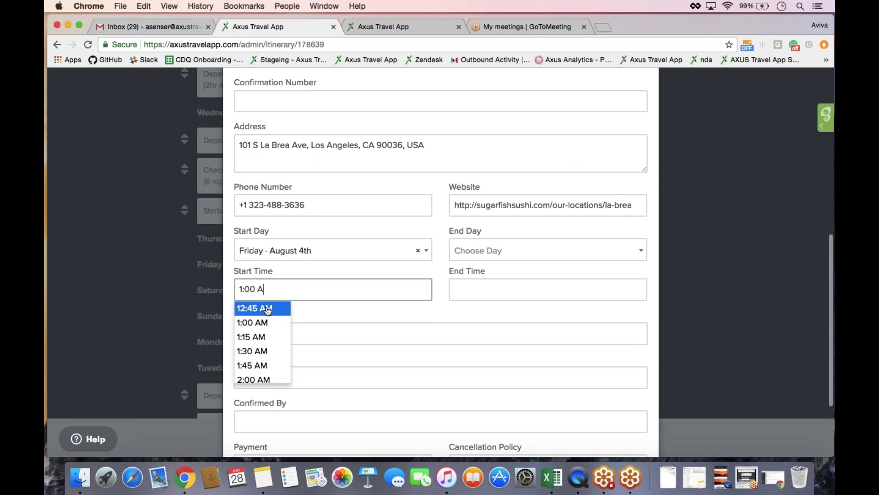
key("BackSpace")
type("PM")
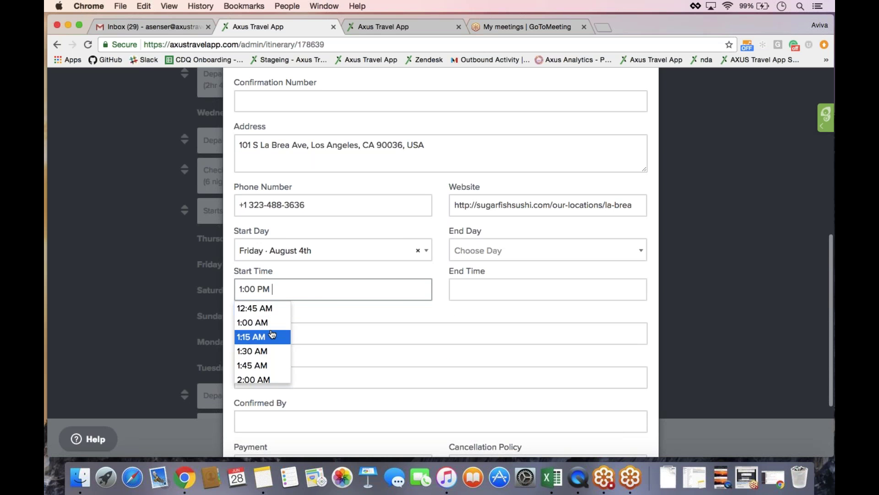
left_click(272, 323)
left_click(266, 297)
key("BackSpace")
key("BackSpace")
type("PM")
left_click(463, 286)
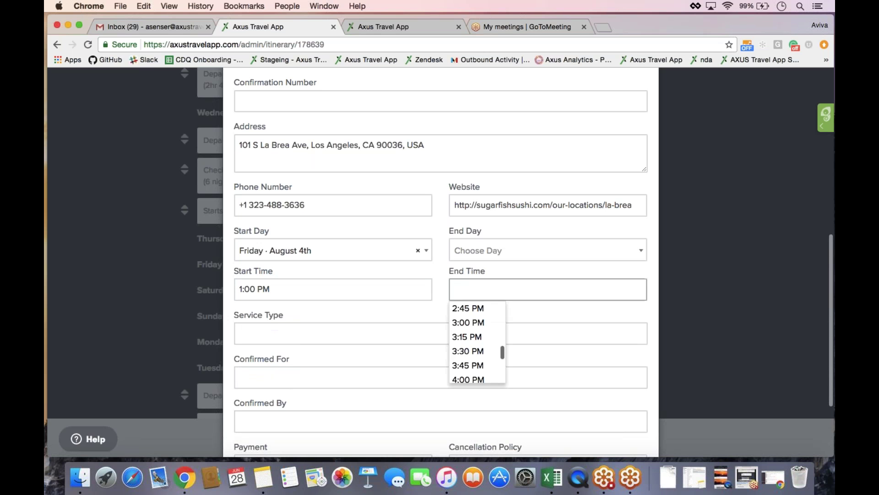
left_click(437, 292)
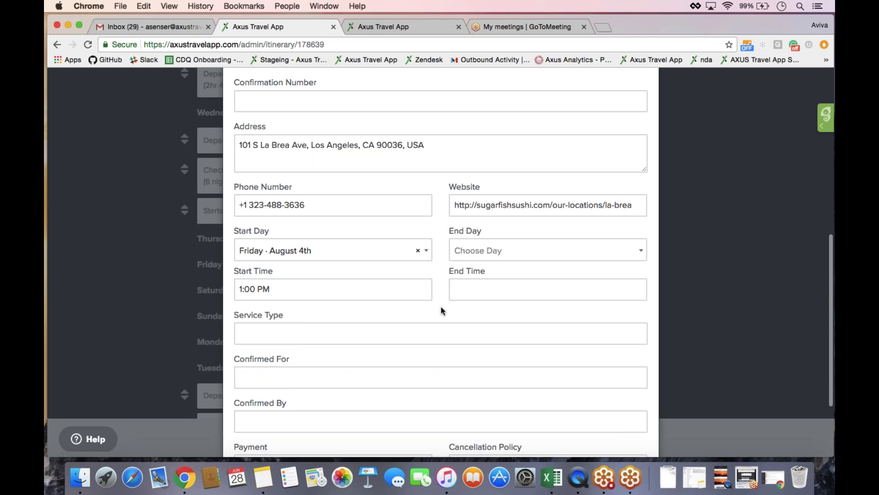
- Save the Sugarfish concierge booking to the itinerary
scroll(441, 311, "down", 5)
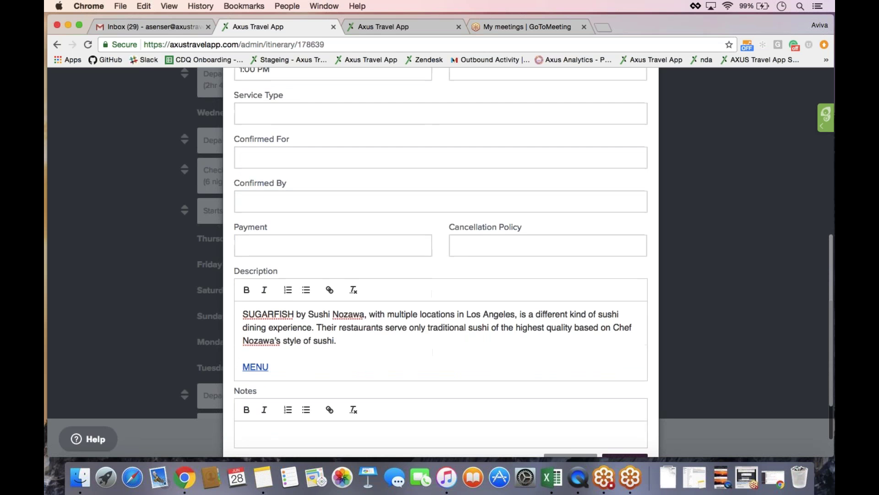
scroll(440, 310, "down", 1)
left_click(621, 417)
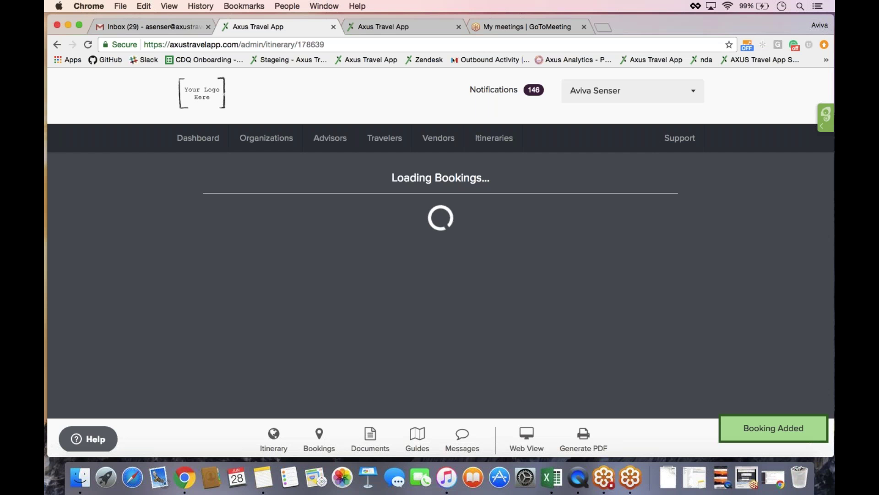
scroll(441, 243, "up", 2)
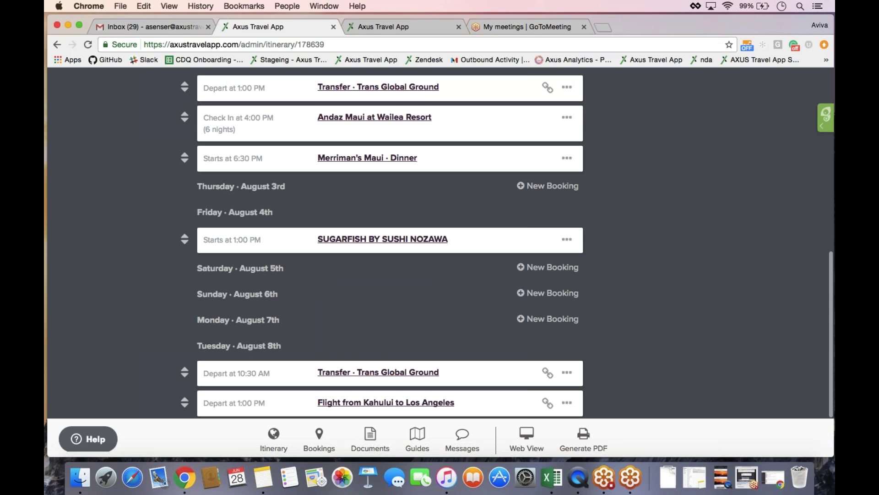
scroll(441, 242, "up", 6)
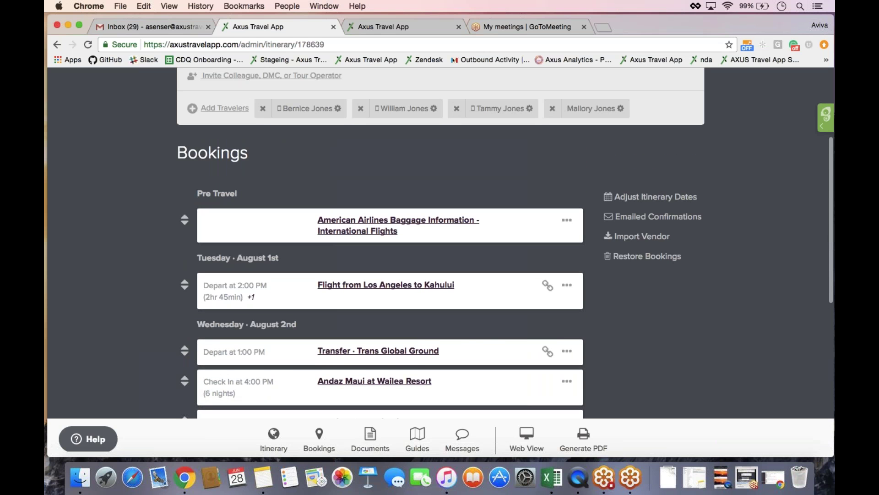
scroll(441, 243, "down", 3)
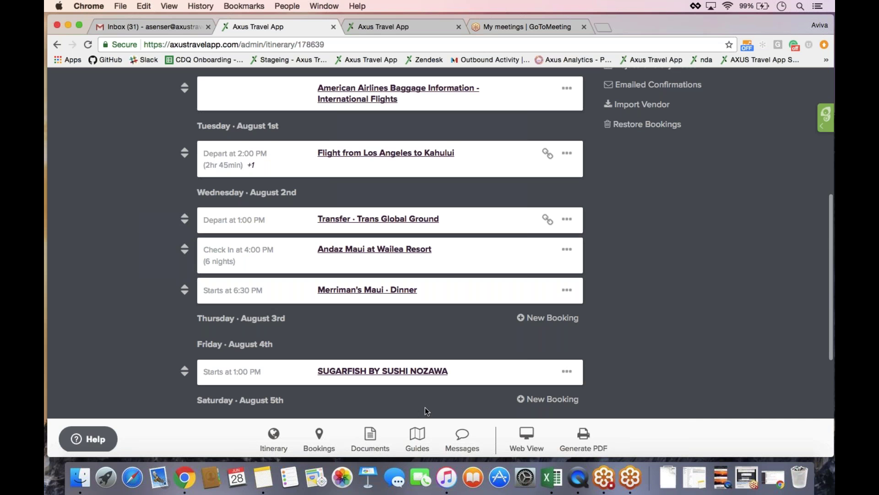
- Upload Plan-Maui-Vacation.pdf, found by searching 'Maui Informa', to the itinerary's Documents
left_click(370, 434)
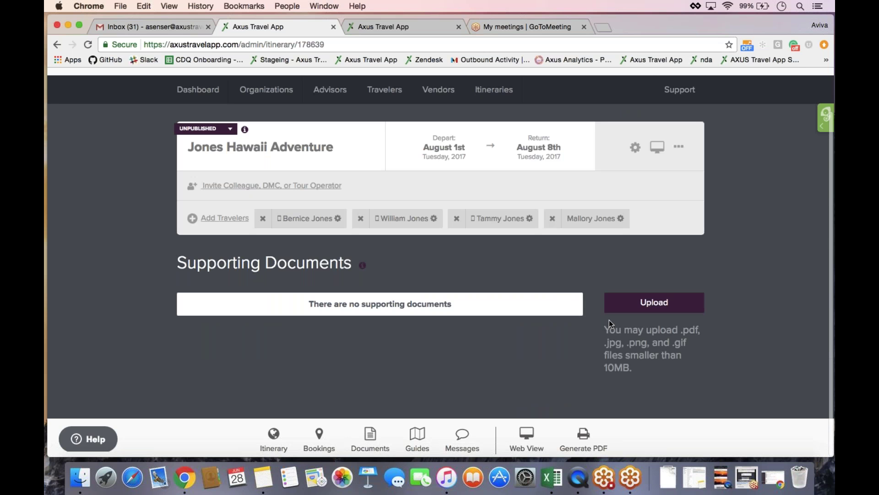
left_click(640, 310)
left_click(643, 81)
type("Maui ")
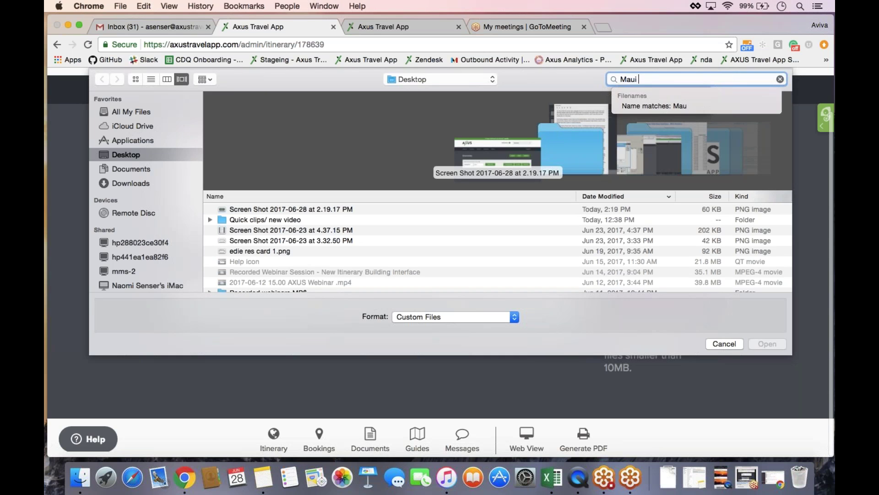
type("Inform")
type("a")
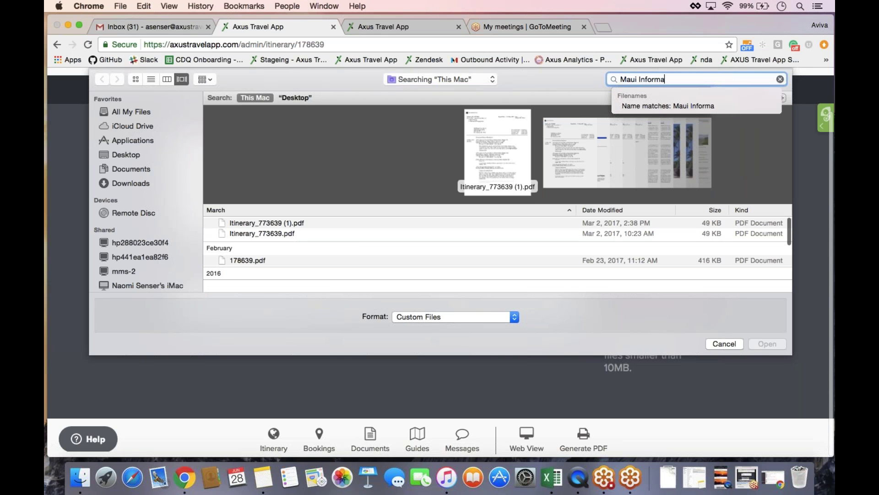
left_click(685, 141)
left_click(506, 140)
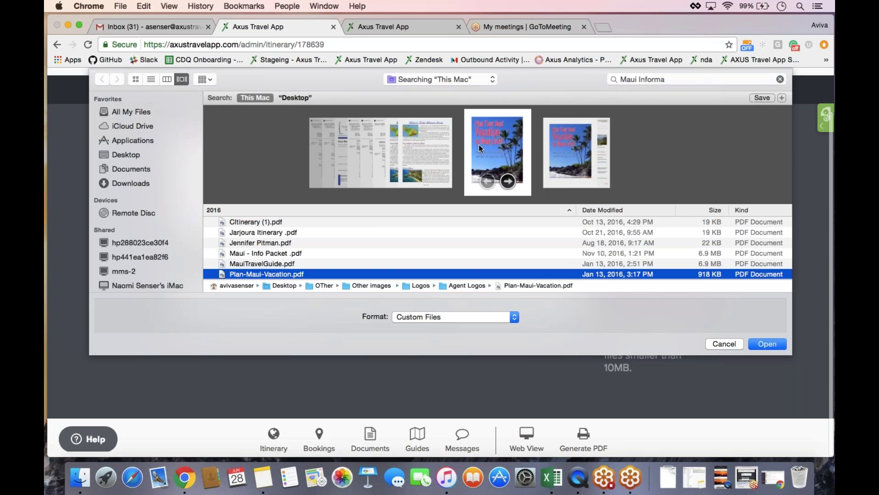
left_click(790, 38)
left_click(757, 344)
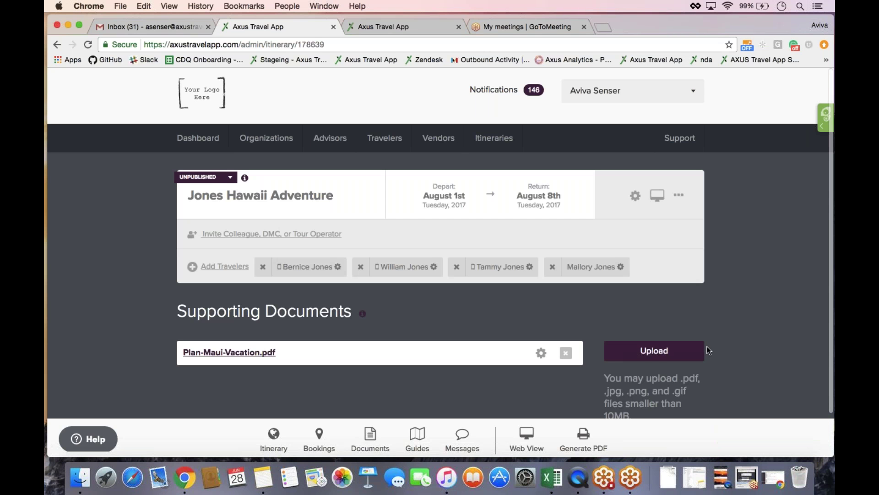
scroll(702, 355, "down", 2)
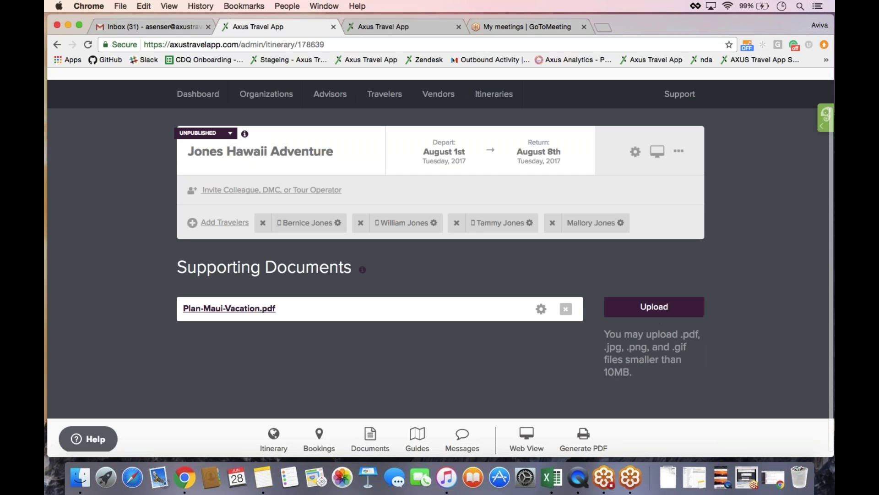
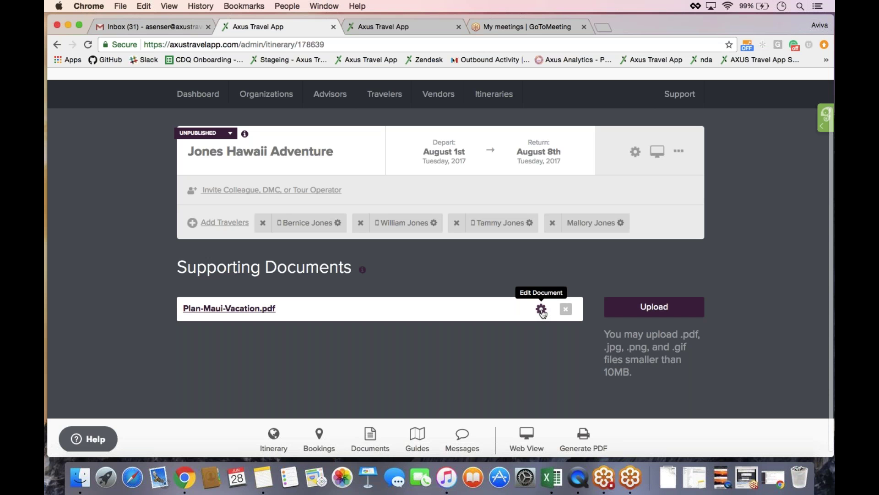
- Rename the Maui vacation supporting document to '01. Plan Maui Vacation.pdf' and save it
left_click(542, 310)
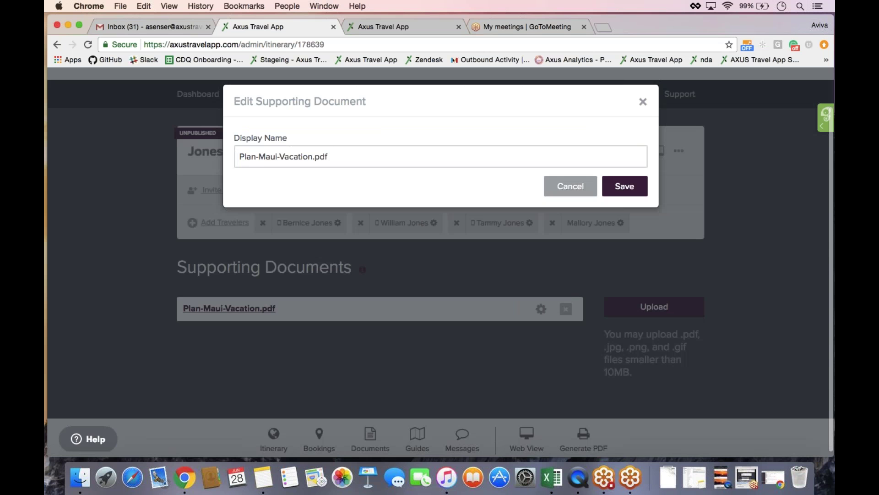
left_click(261, 157)
key("BackSpace")
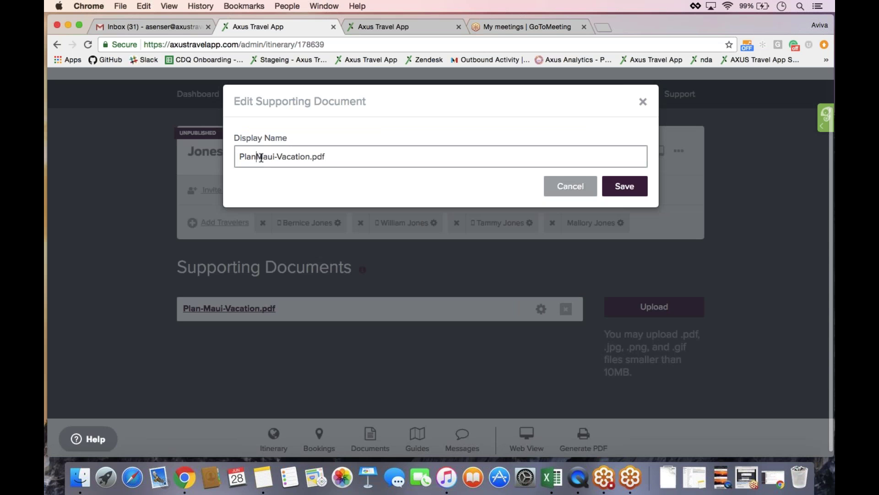
key("Right")
key("Right")
key("Right")
key("Right")
key("Right")
key("BackSpace")
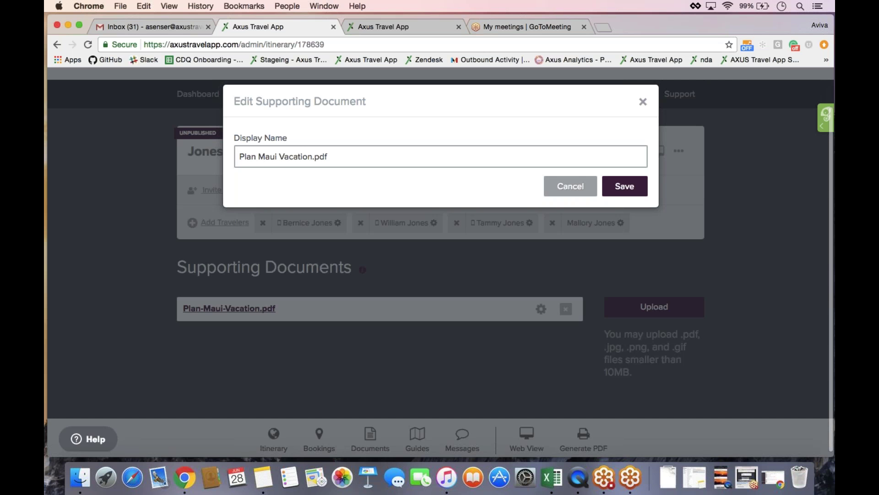
left_click(239, 161)
type("a.")
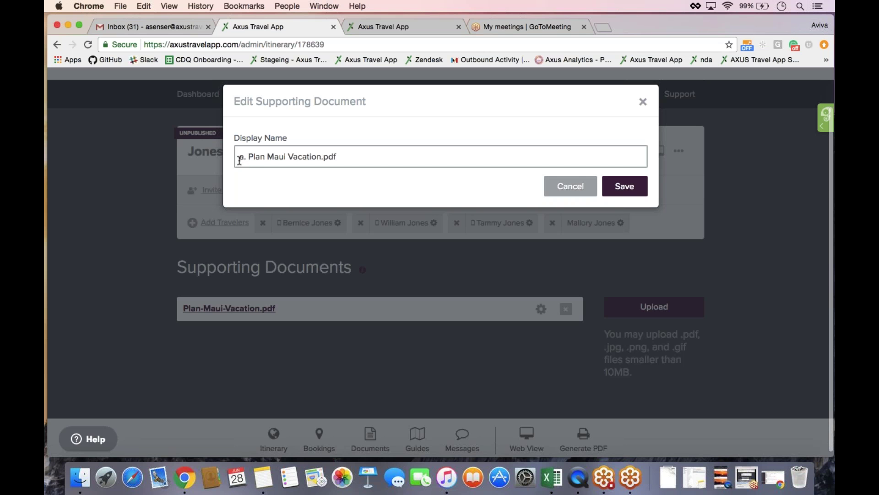
key("BackSpace")
key("BackSpace")
key("BackSpace")
type("01.")
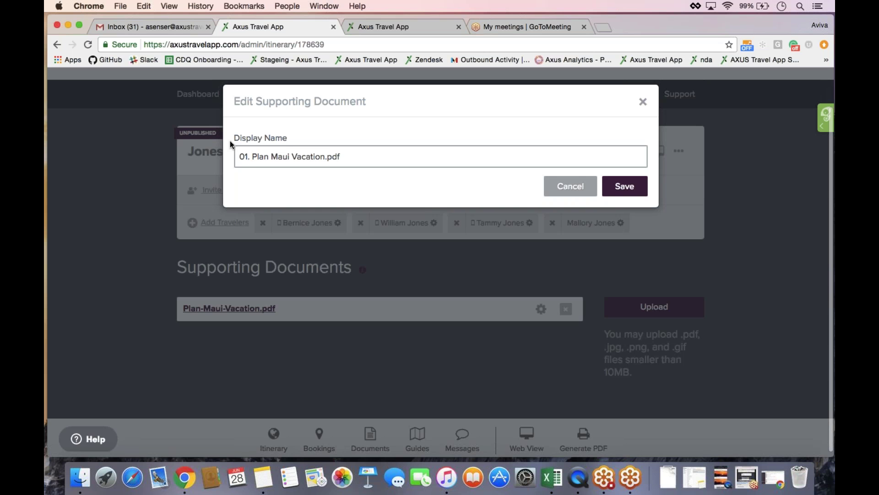
left_click(621, 192)
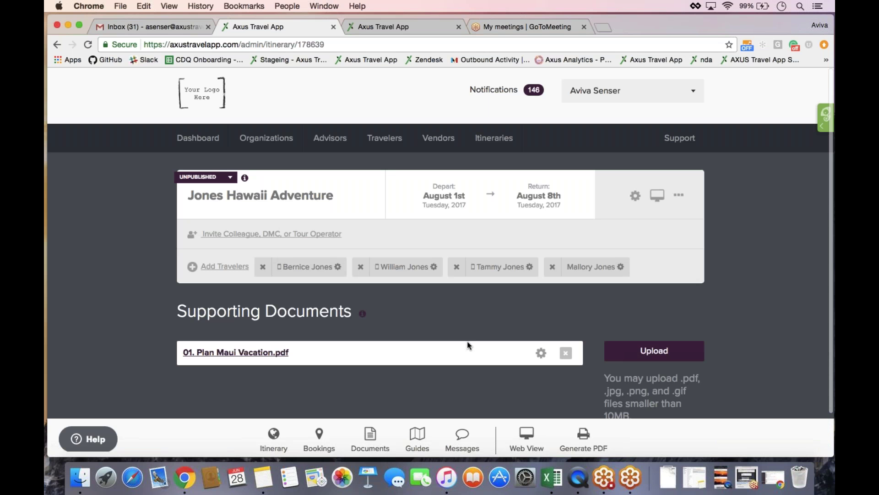
- Start a travel42 guide import from the Guides section and choose the traveler by searching
left_click(420, 441)
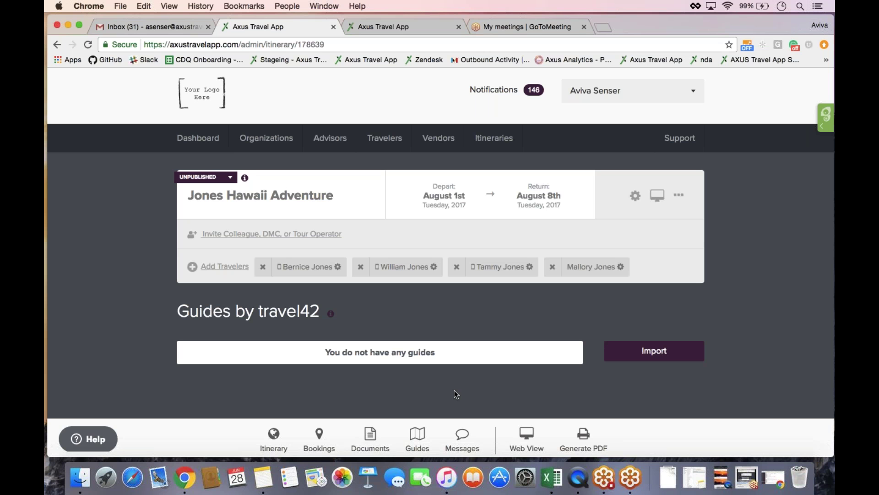
left_click(647, 356)
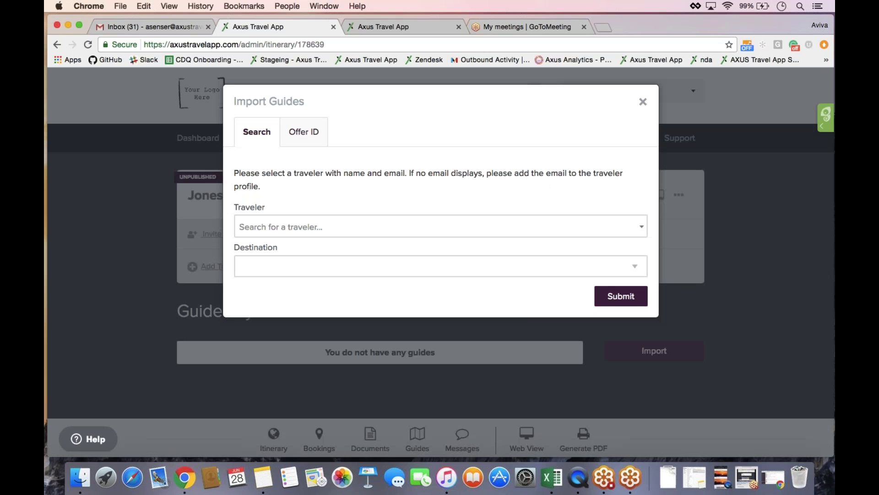
left_click(298, 230)
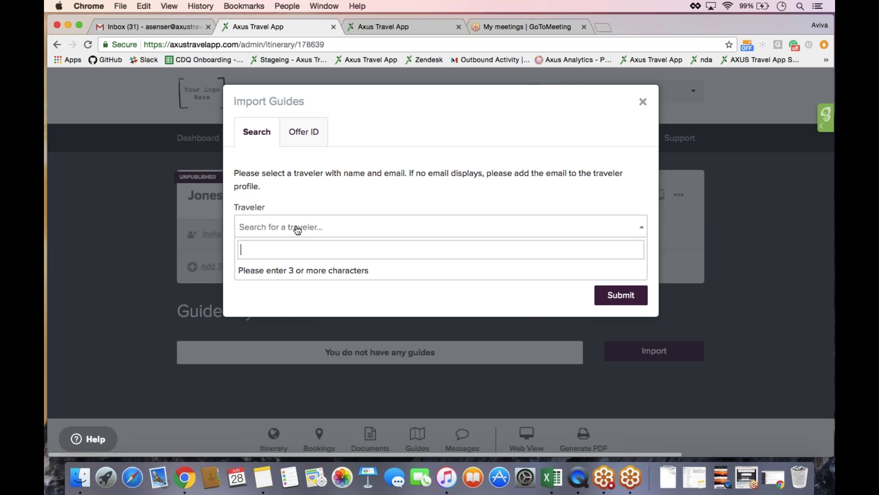
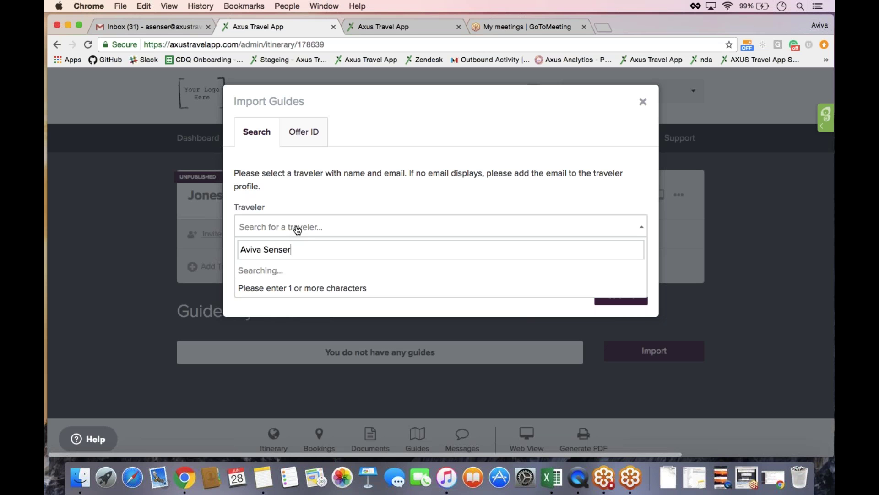
left_click(311, 286)
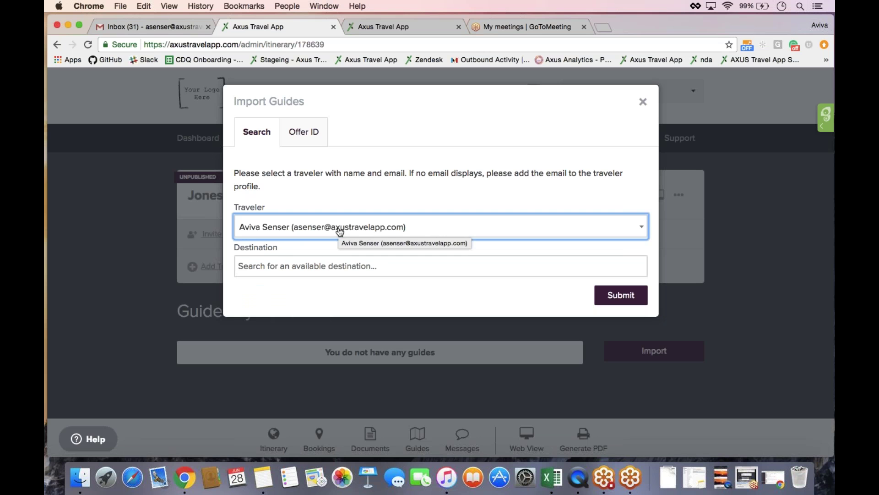
left_click(342, 275)
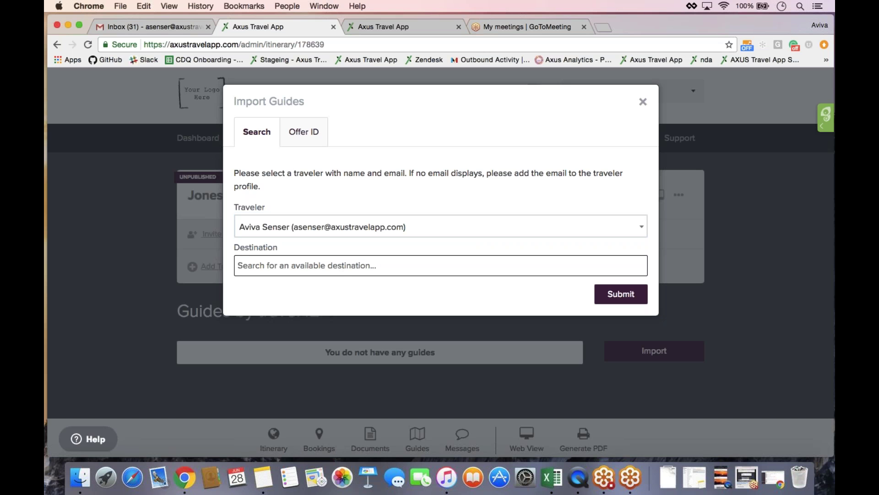
- Add Hawaii and Maui as guide destinations and submit the import
left_click(343, 268)
type("Haw")
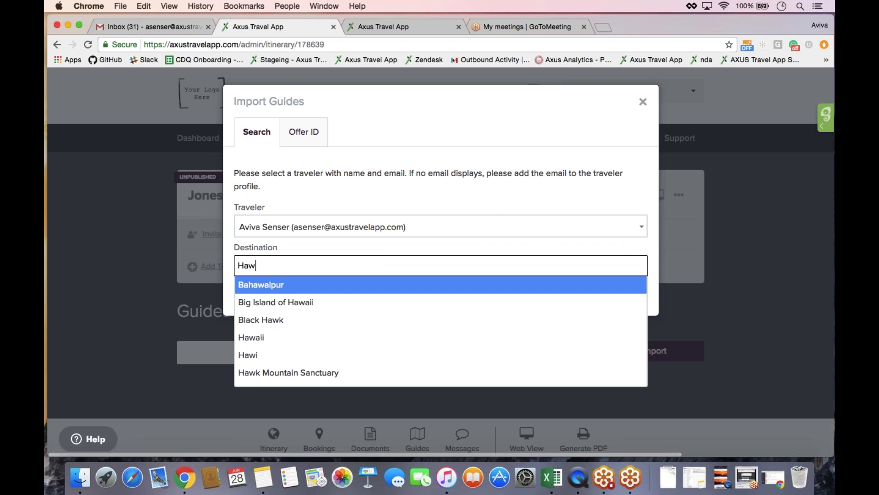
type("aii")
left_click(420, 302)
type("Maui")
left_click(342, 316)
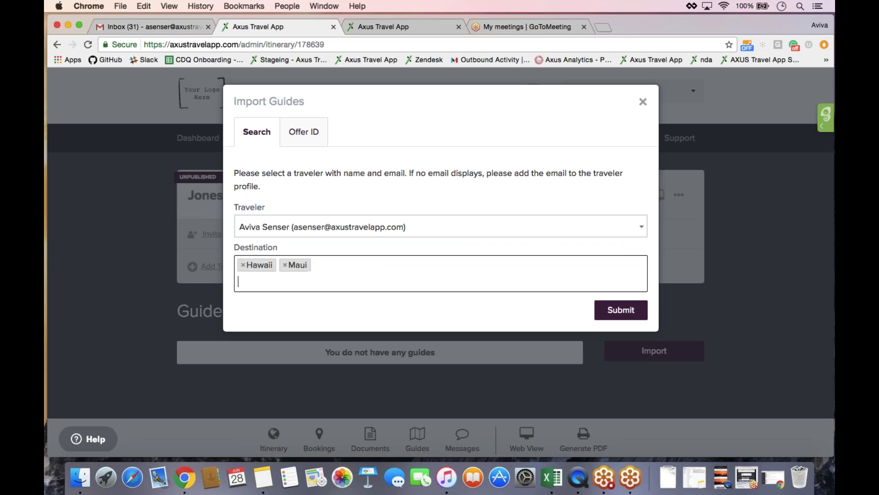
left_click(617, 318)
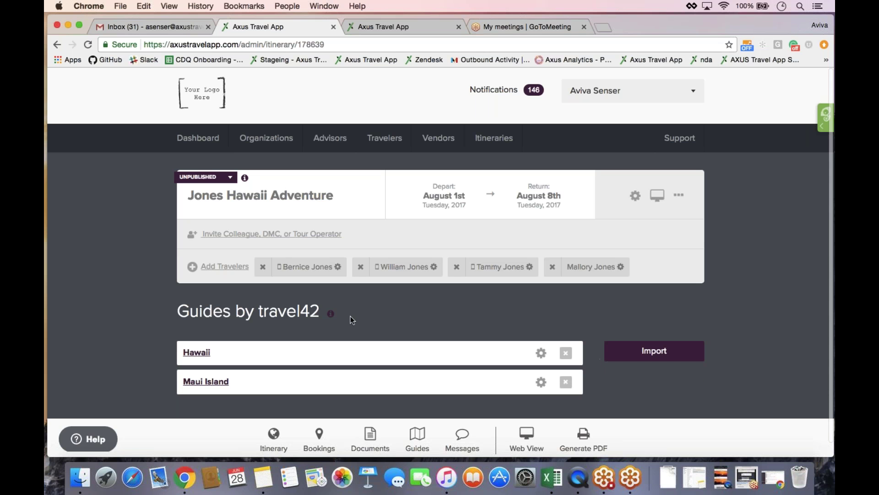
- Open the help article on connecting a travel42 account from the Guides by travel42 info icon
mouse_move(330, 314)
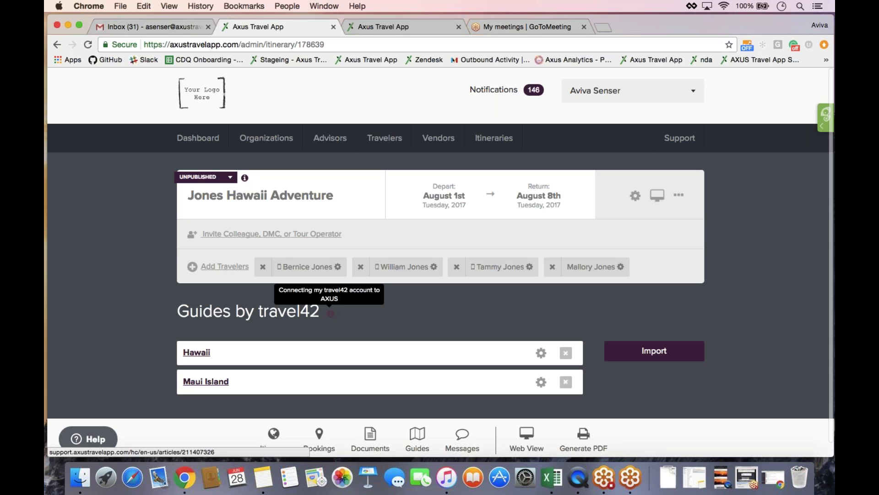
left_click(331, 314)
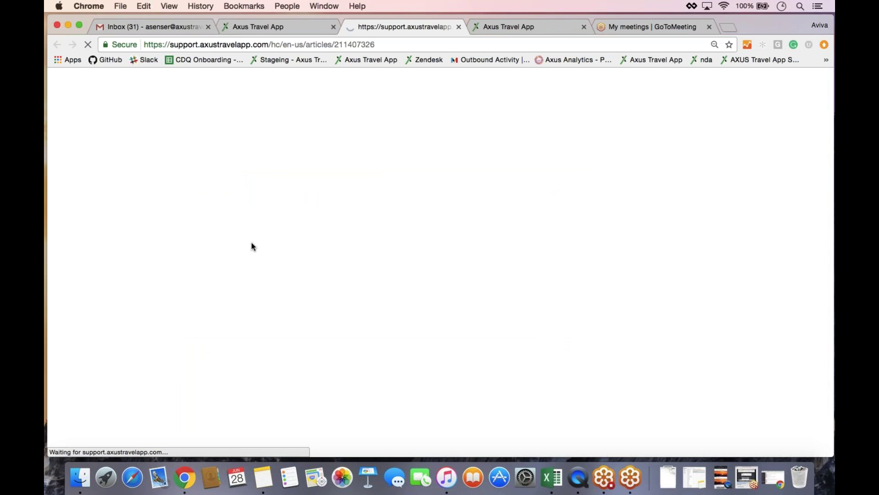
- Read through the travel42 connection steps, then return to the Jones Hawaii Adventure itinerary tab
scroll(252, 247, "down", 6)
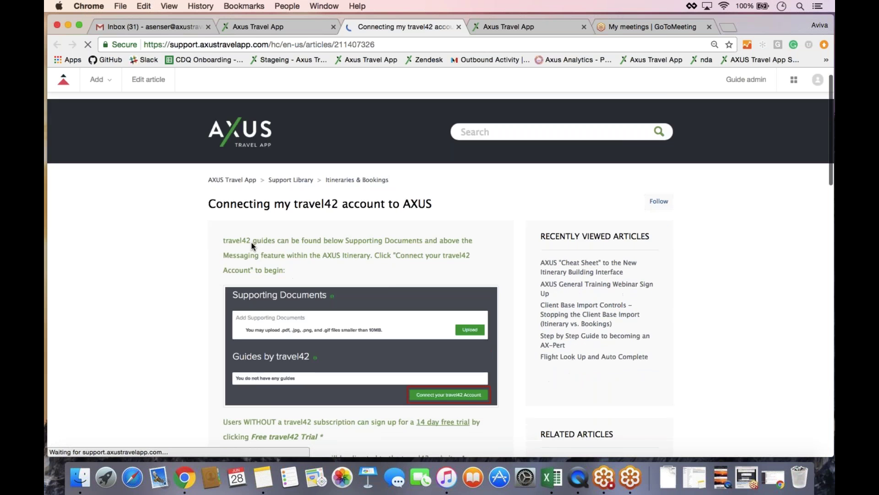
scroll(186, 286, "down", 4)
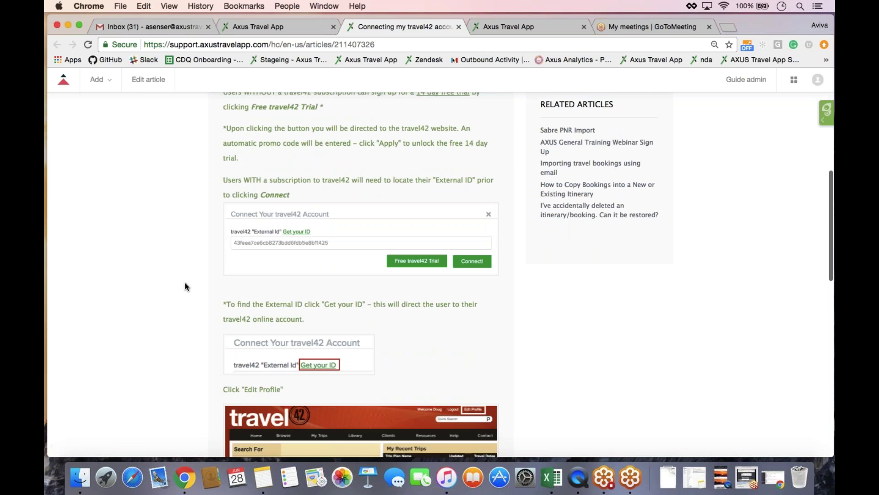
scroll(186, 287, "down", 3)
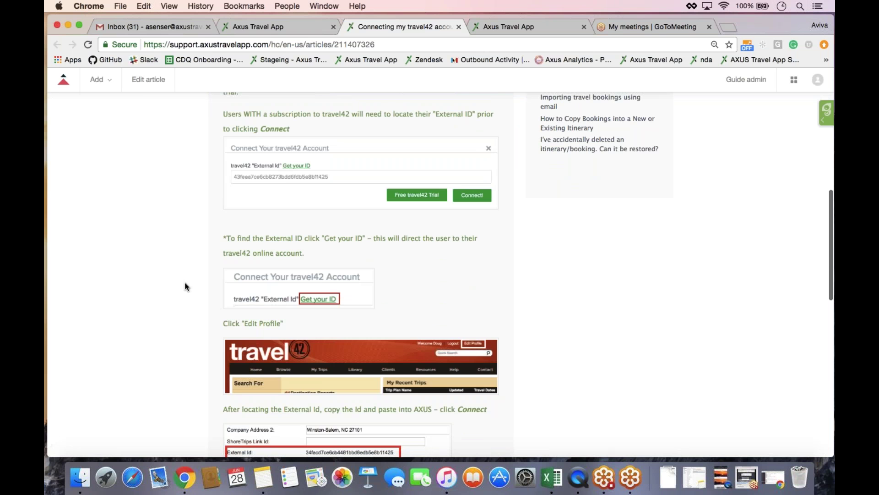
left_click(266, 25)
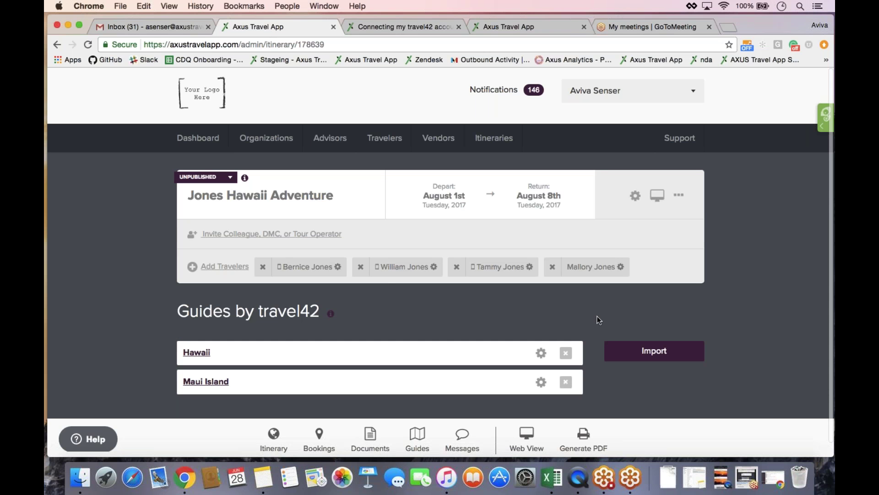
- Dismiss the reopened Import Guides form and show the itinerary's Bookings section
left_click(637, 354)
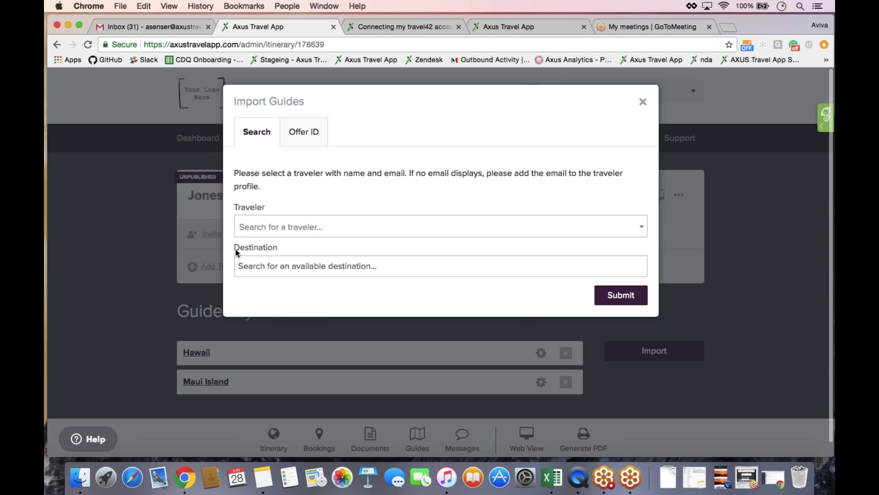
left_click(643, 102)
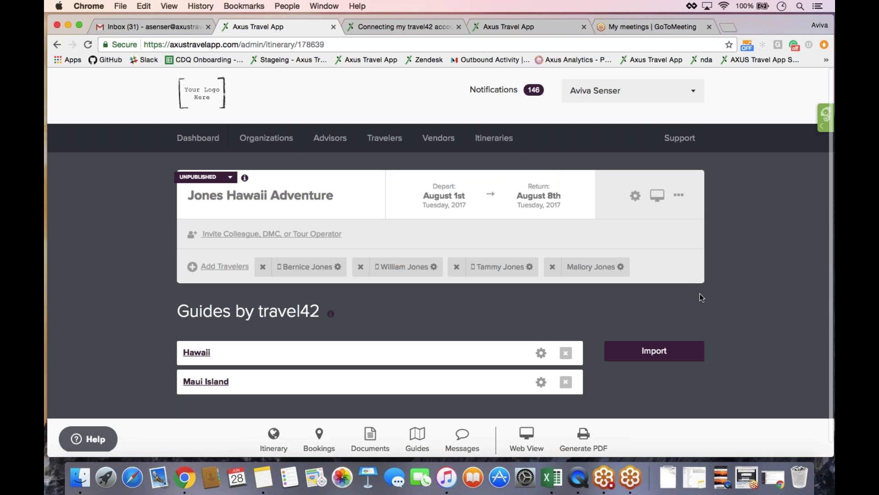
left_click(327, 448)
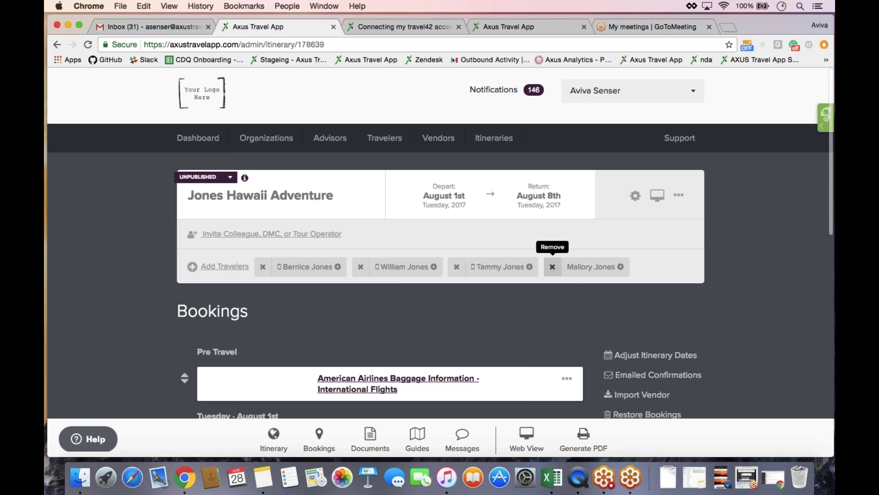
- View and close the first traveler's details, then open the Edit Itinerary settings
left_click(312, 270)
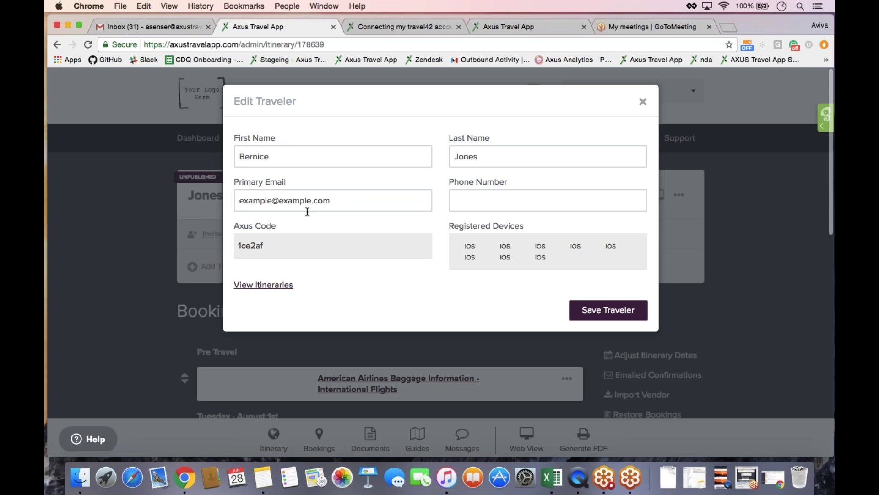
left_click(643, 102)
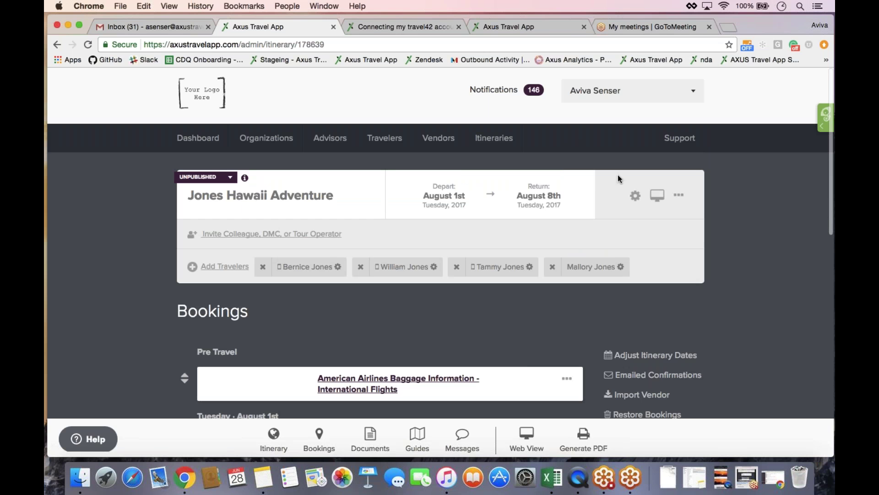
left_click(635, 196)
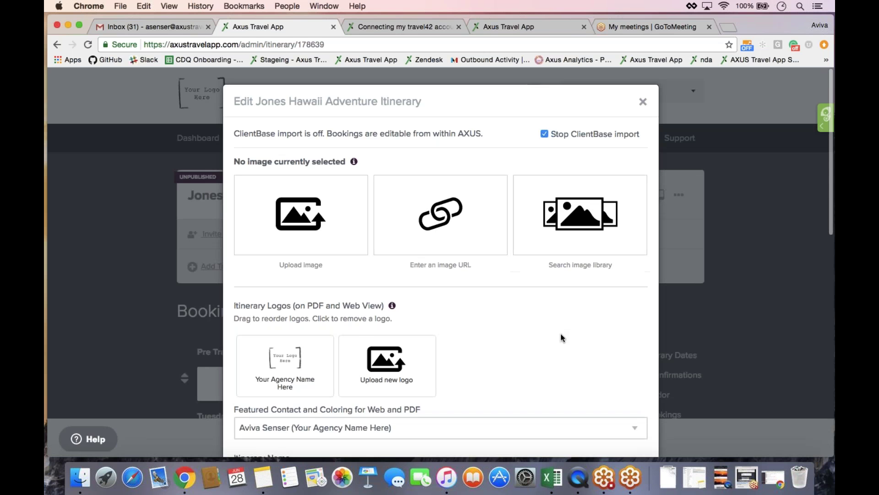
- Replace the four travelers' names in the 'Itinerary for' field with the client family's name
scroll(562, 338, "down", 10)
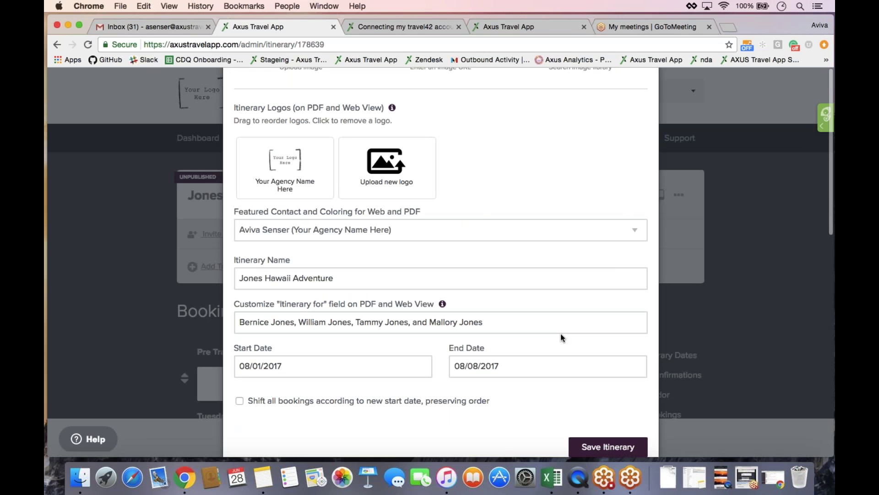
left_click(273, 277)
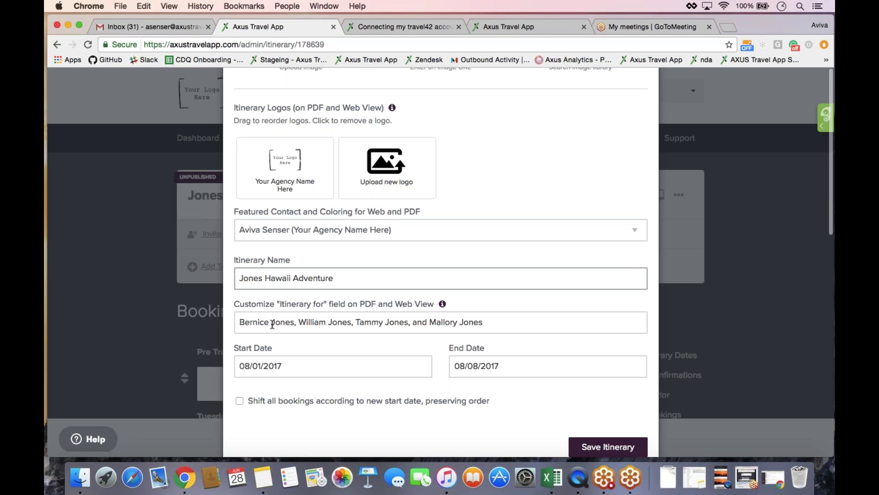
triple_click(272, 325)
type("J")
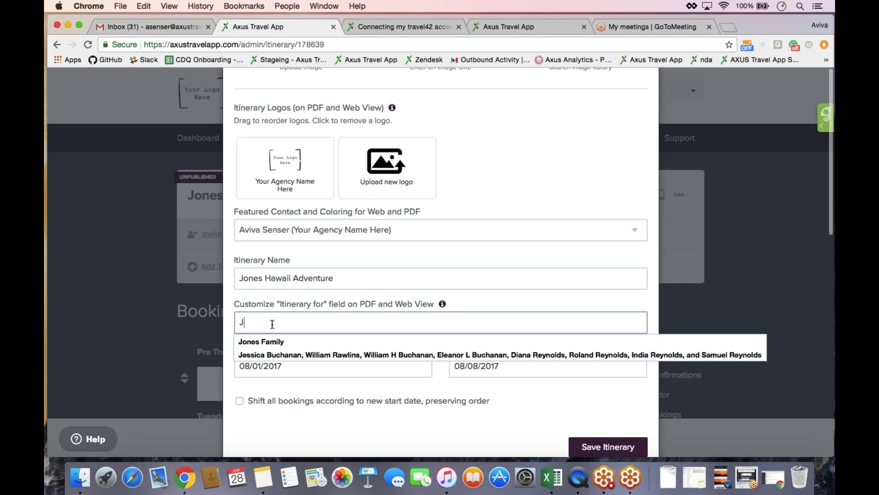
type("ones Family")
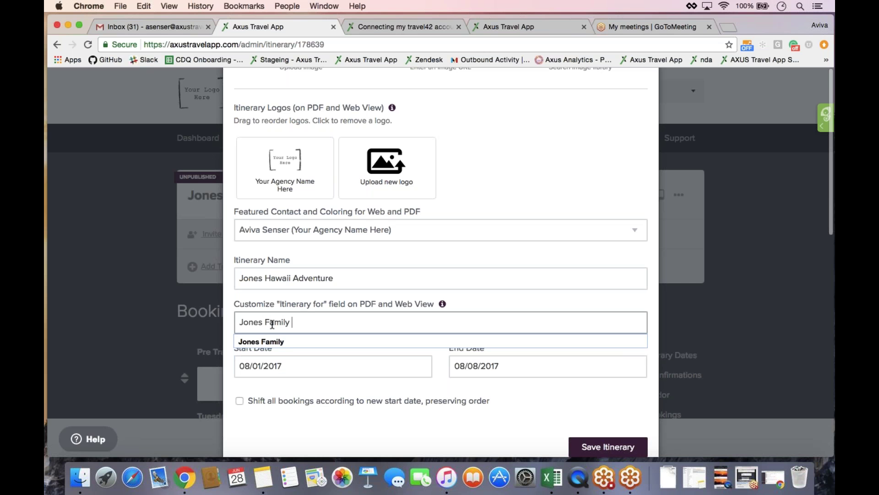
left_click(286, 341)
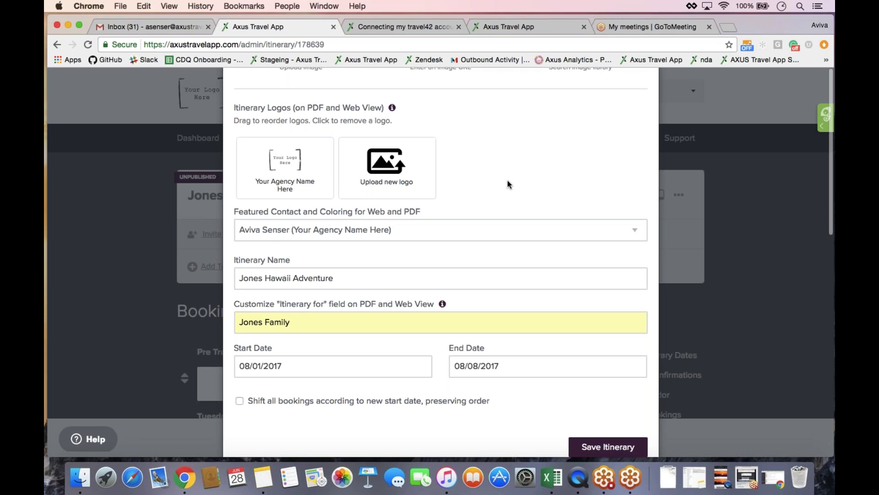
scroll(508, 180, "up", 3)
scroll(507, 184, "up", 2)
scroll(508, 185, "down", 2)
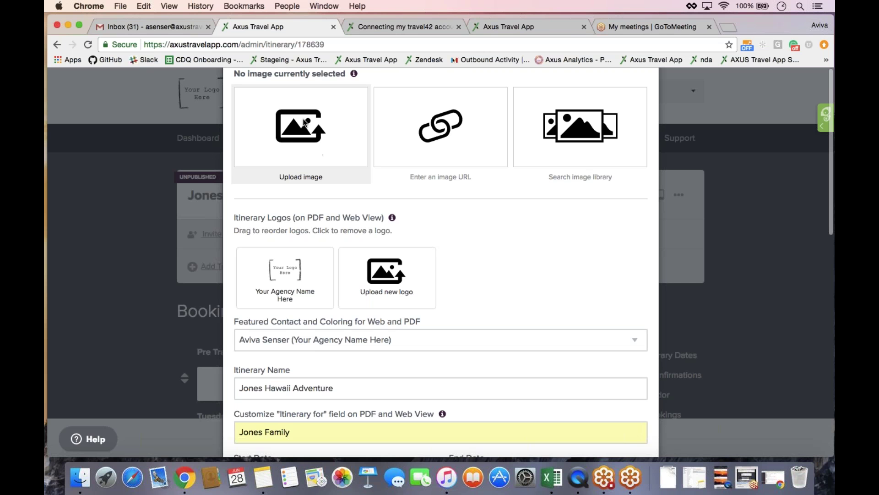
left_click(304, 123)
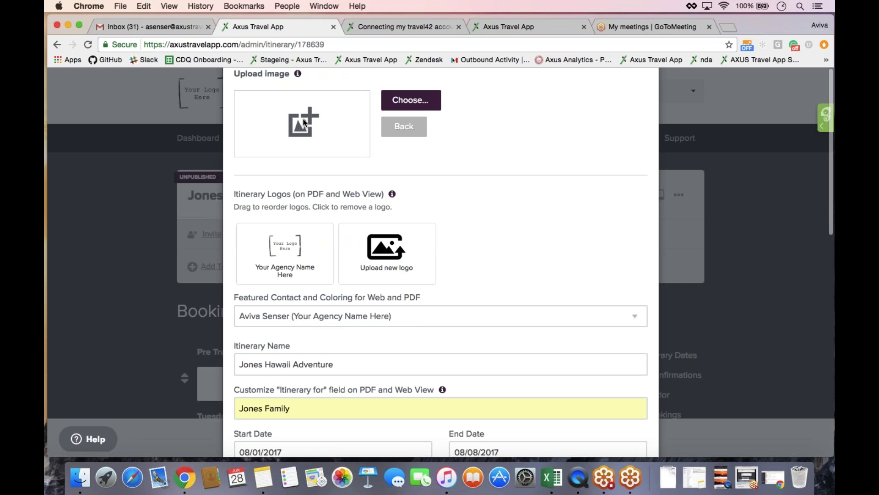
left_click(419, 105)
left_click(404, 126)
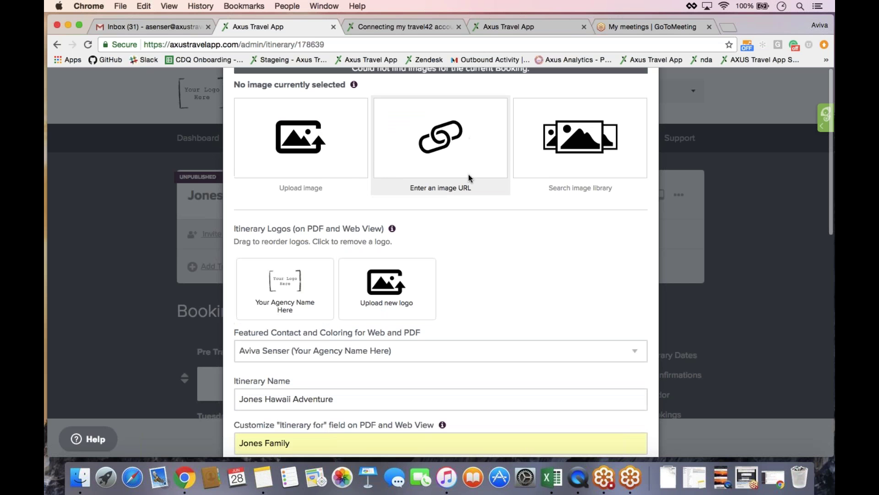
left_click(449, 164)
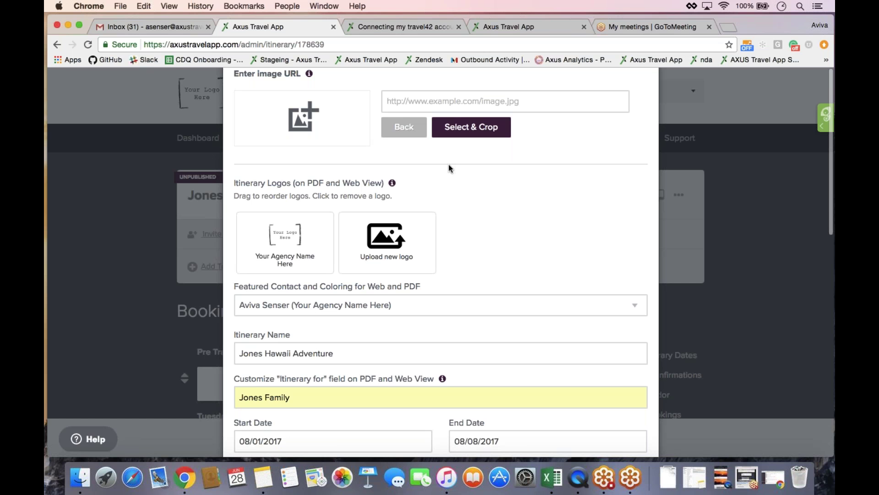
left_click(455, 98)
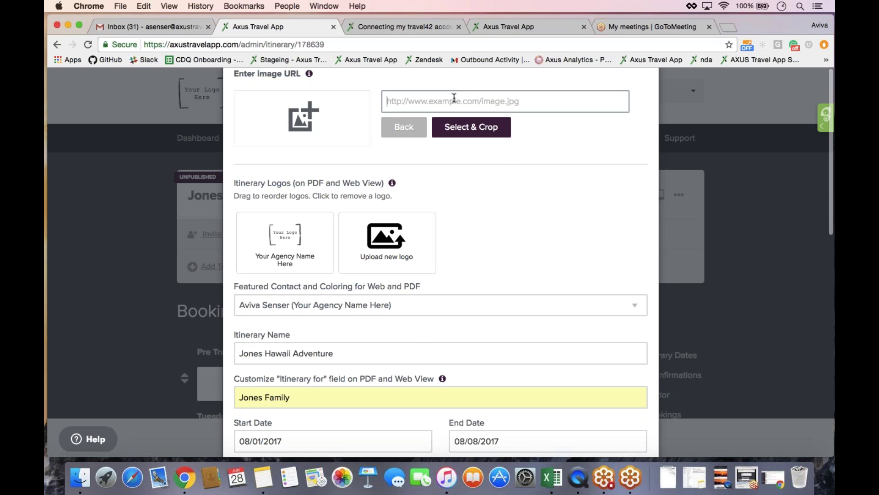
left_click(404, 127)
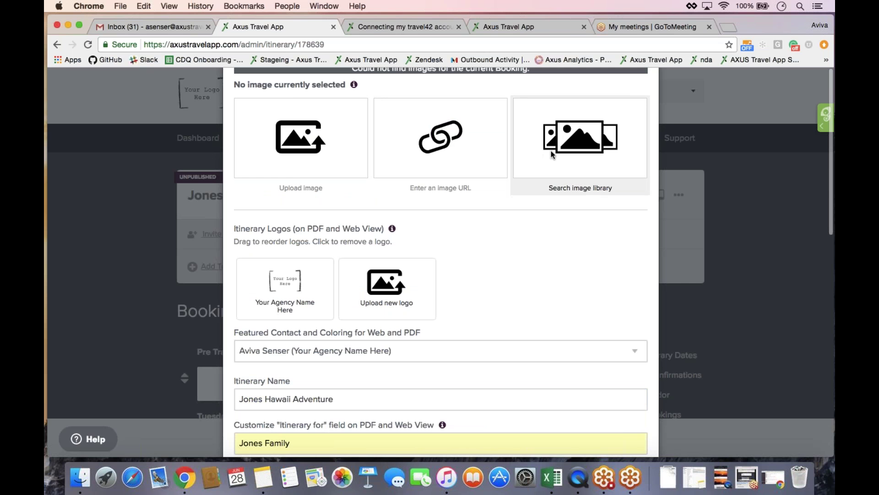
- Search the image library for 'Hawaii', load more results, and choose the mountain-coast photo as cover
left_click(553, 154)
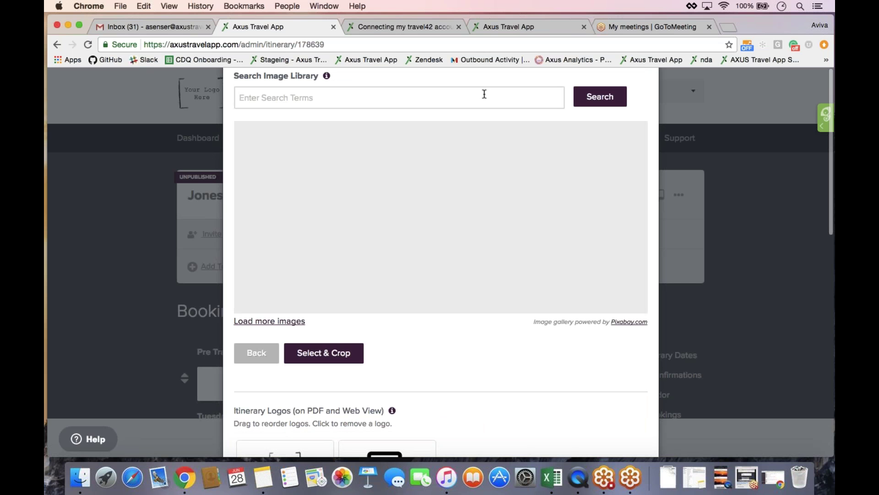
left_click(484, 93)
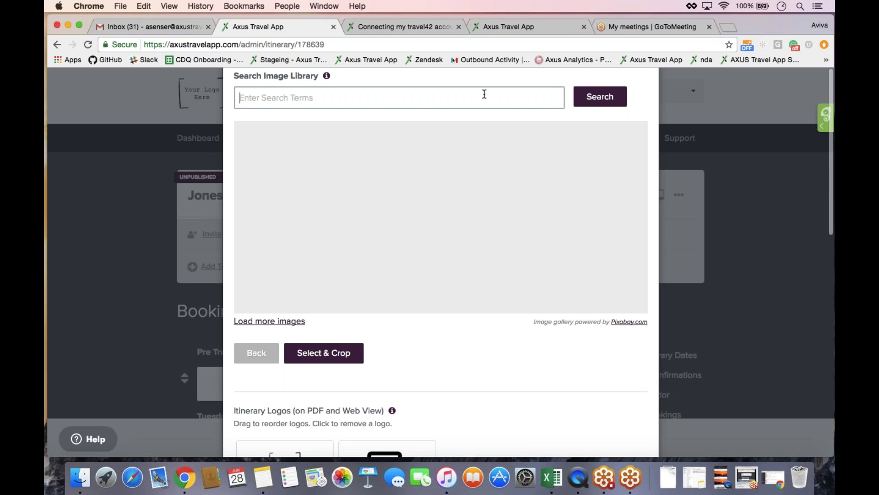
type("Hawaii")
left_click(620, 106)
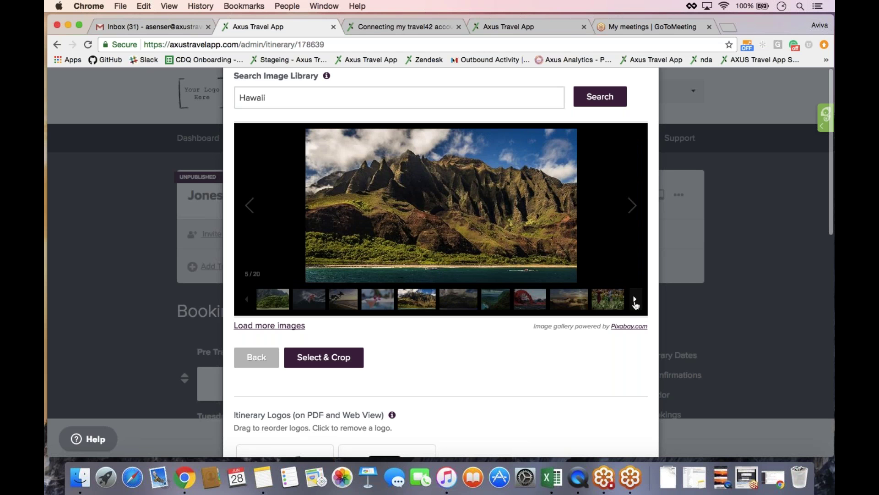
left_click(635, 300)
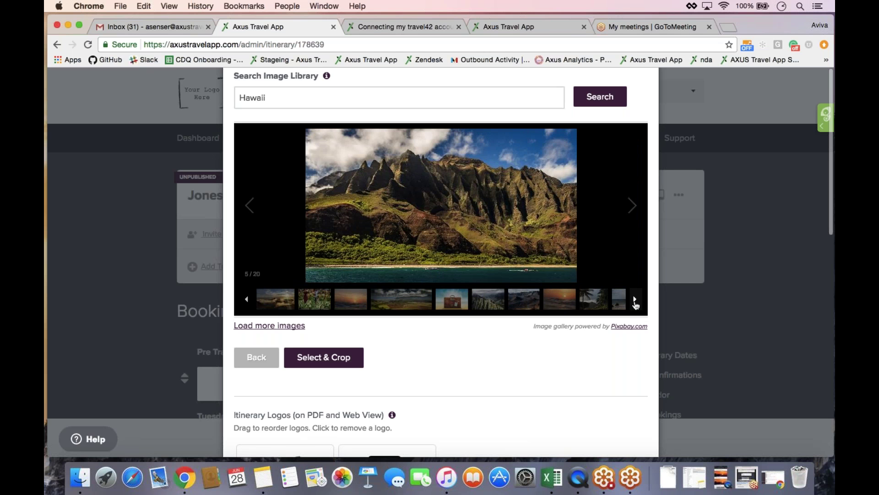
left_click(635, 300)
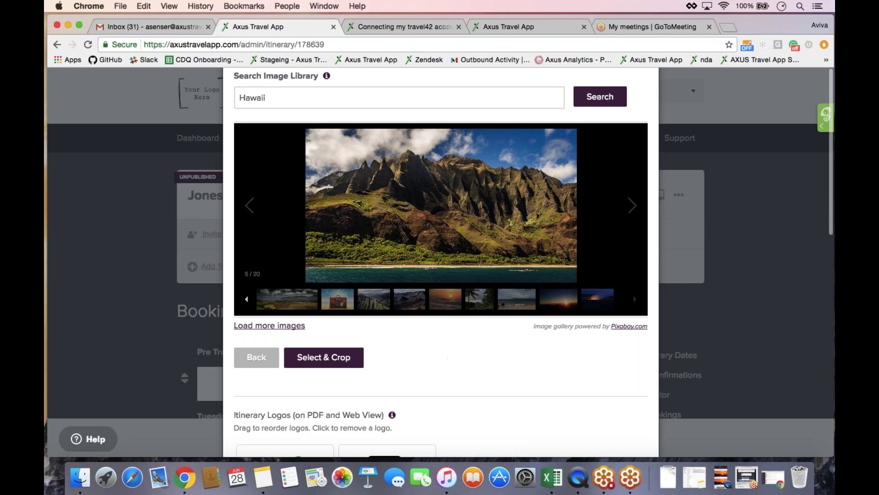
left_click(275, 329)
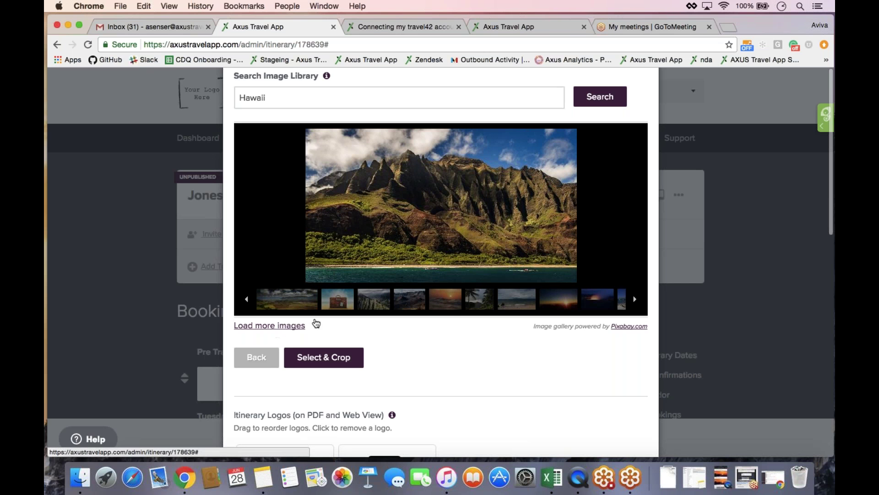
left_click(635, 300)
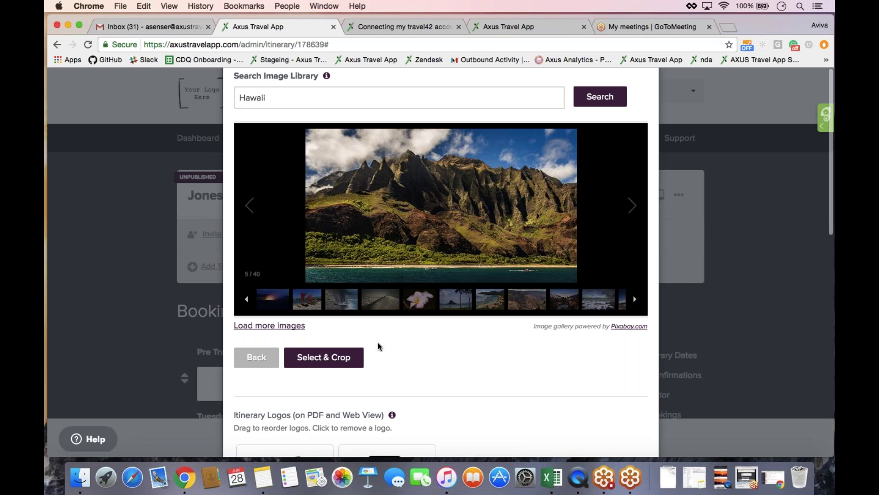
left_click(348, 365)
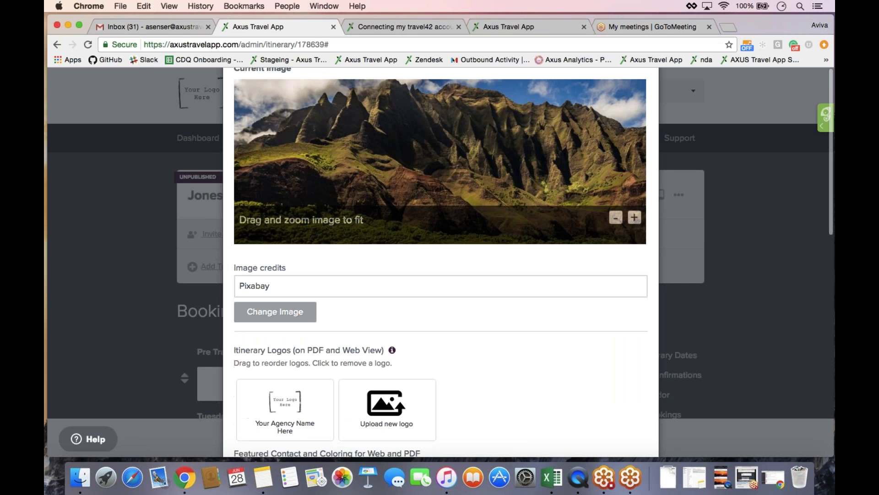
- Shift the cover photo in the crop frame to show more sky and save the itinerary
left_click_drag(473, 162, 494, 159)
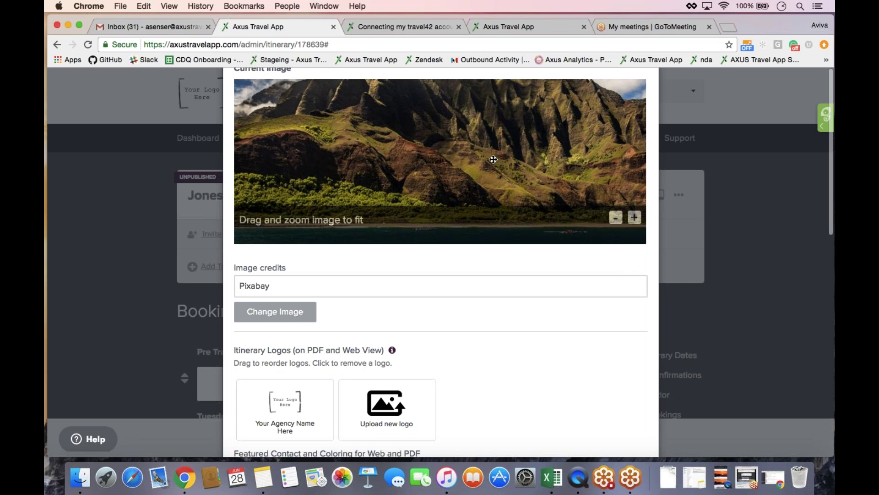
scroll(494, 159, "down", 6)
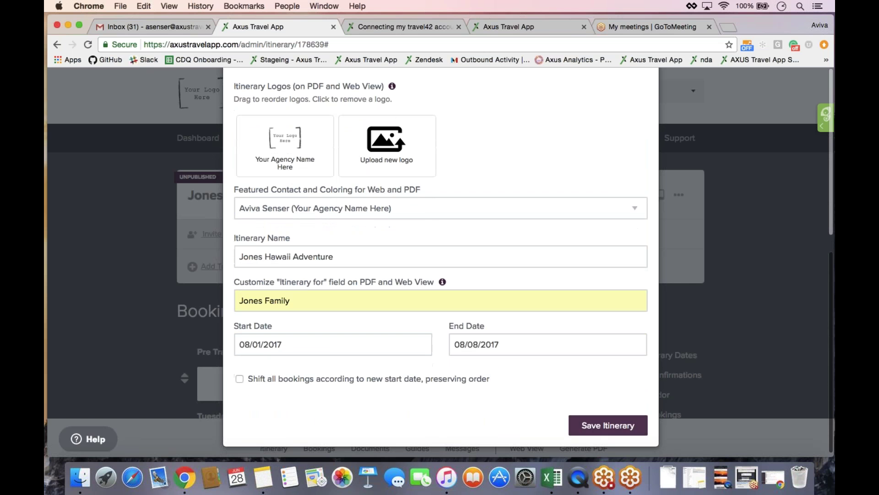
left_click(595, 430)
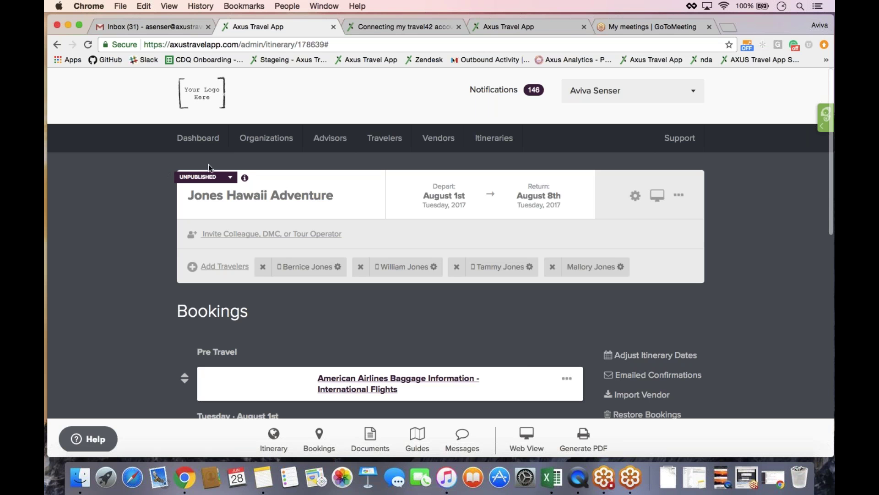
left_click(226, 177)
left_click(227, 190)
left_click(142, 26)
left_click(227, 25)
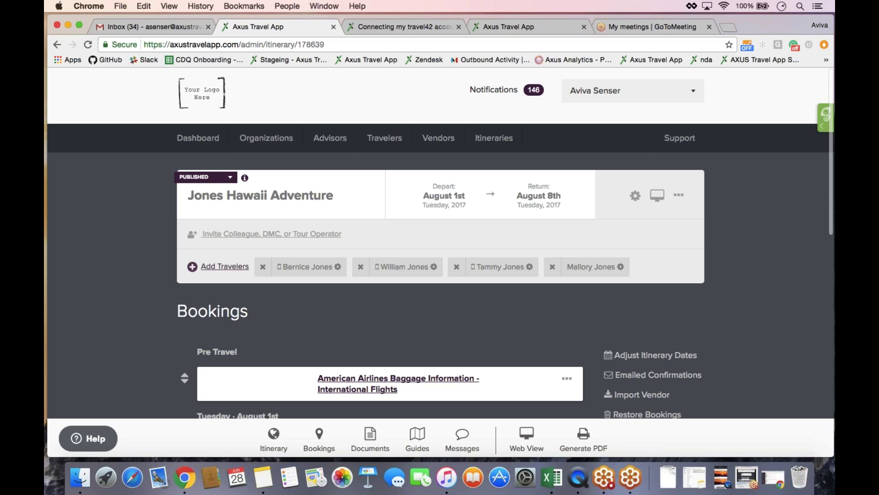
- Assign the agent's own existing traveler account to the itinerary as a fifth traveler
left_click(220, 268)
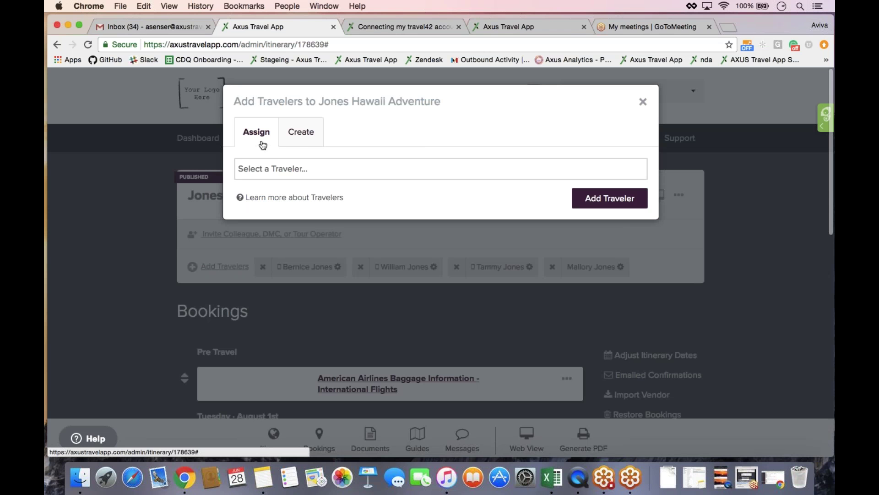
left_click(297, 144)
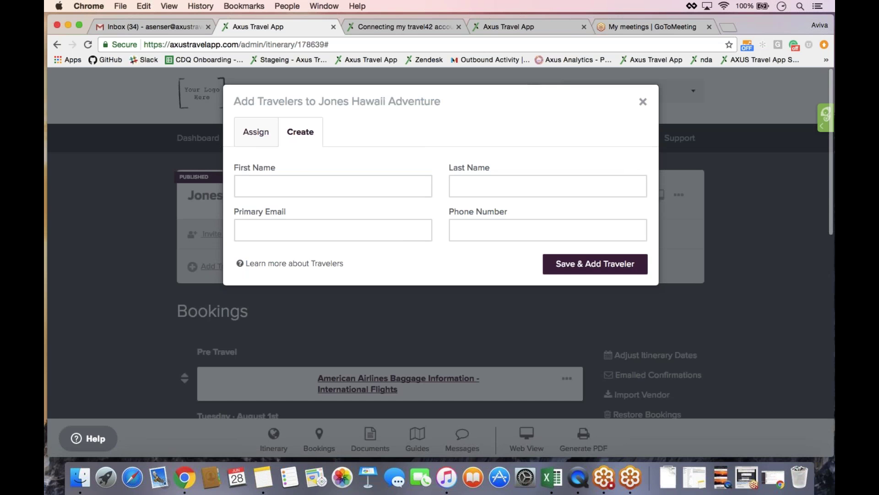
left_click(256, 144)
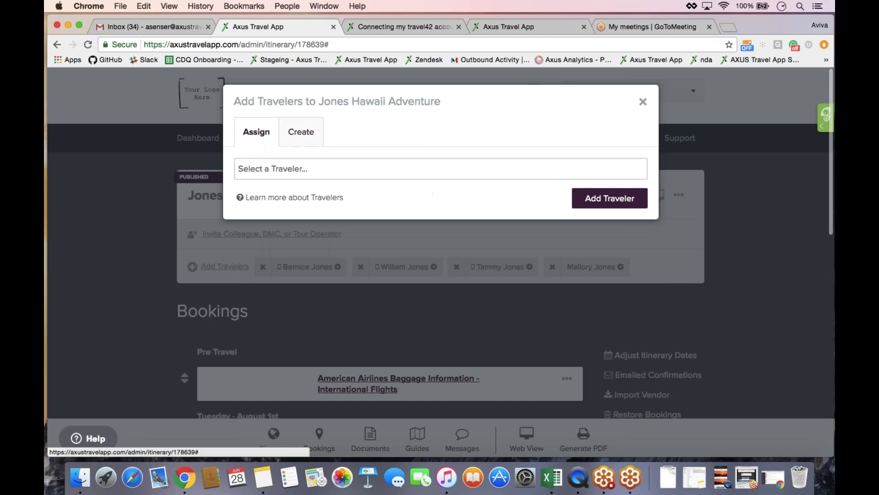
left_click(274, 170)
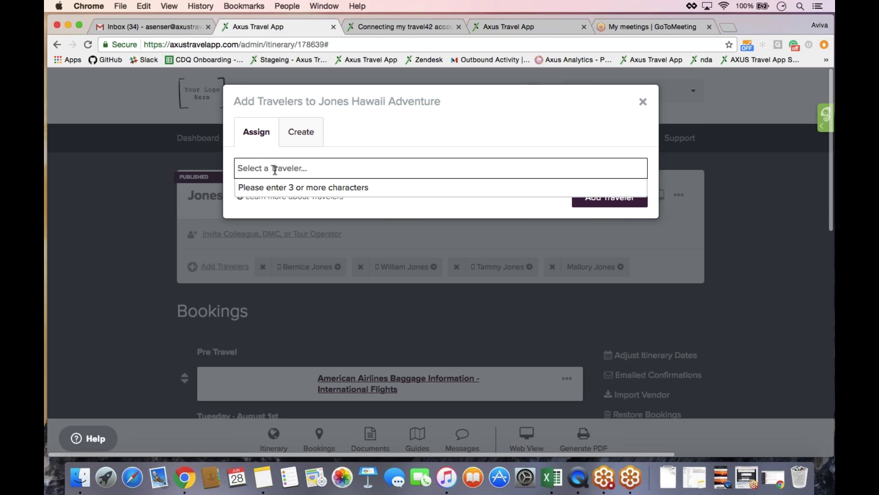
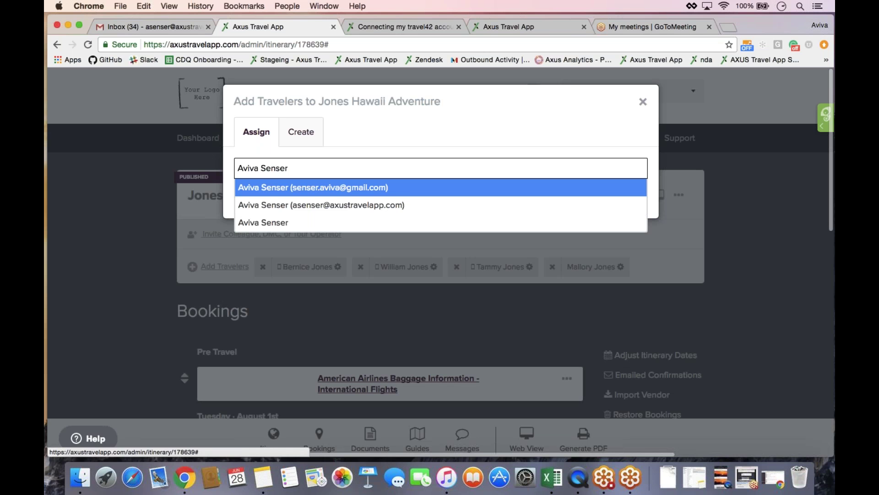
left_click(310, 208)
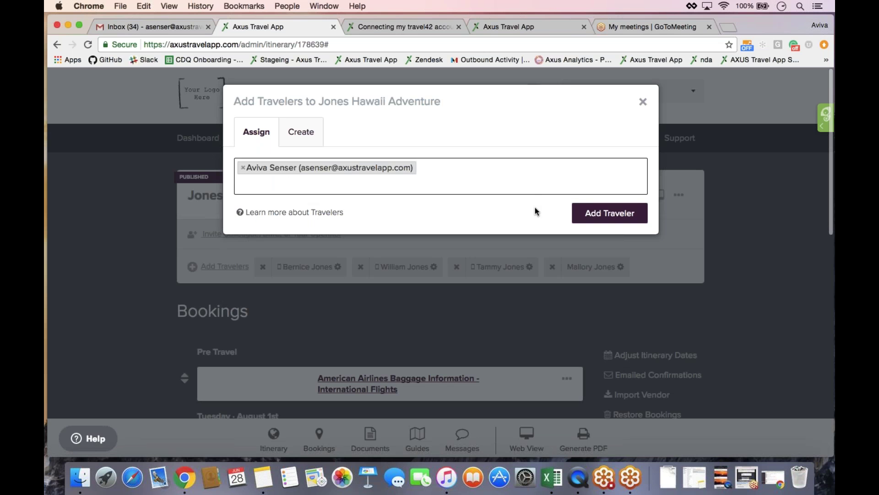
left_click(594, 213)
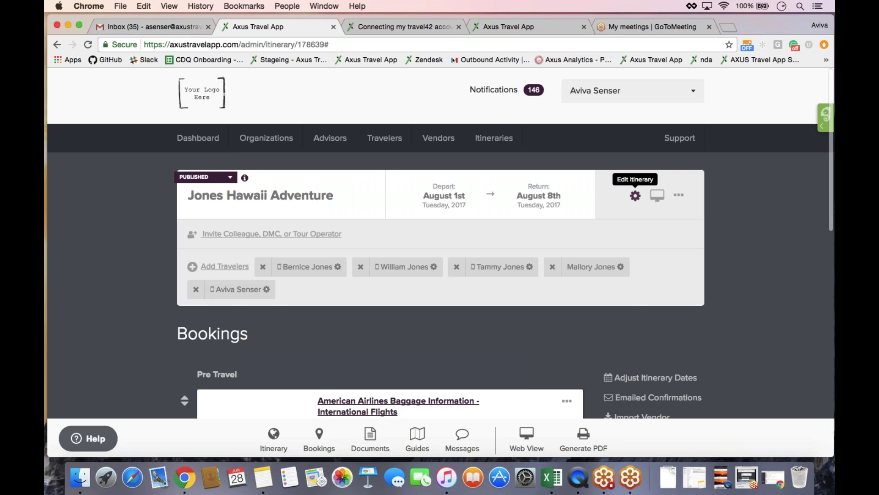
left_click(635, 196)
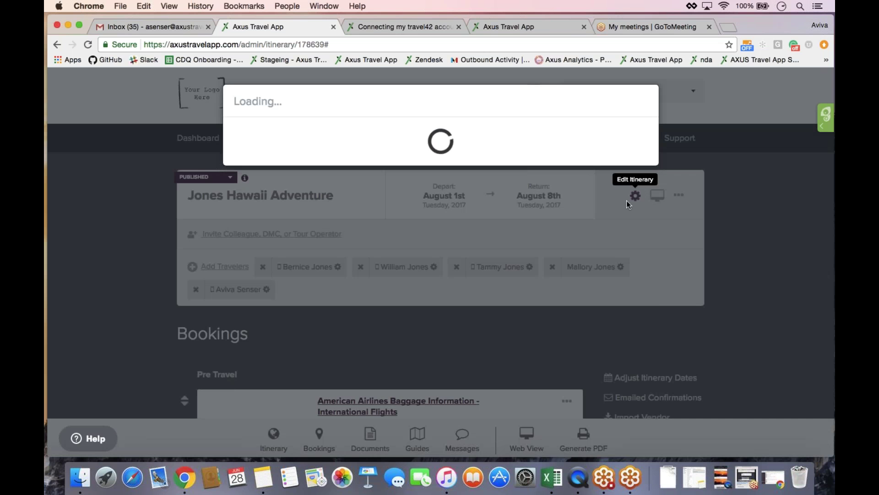
scroll(504, 349, "down", 5)
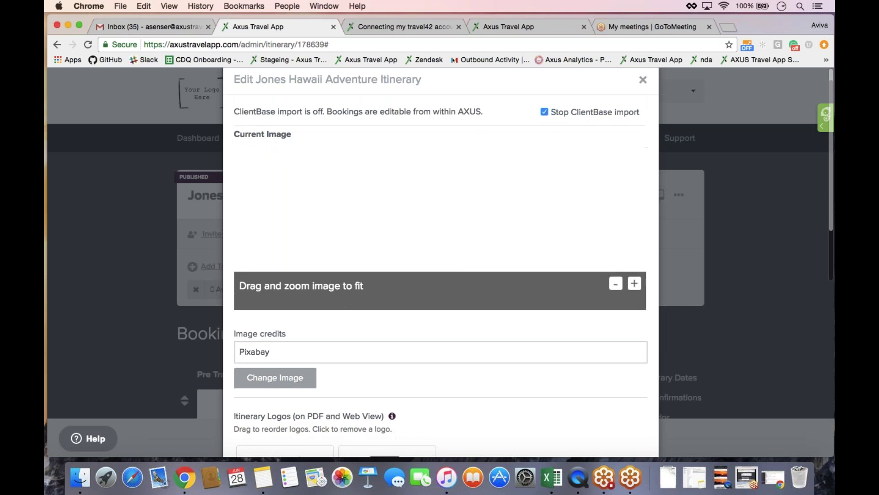
scroll(239, 348, "down", 2)
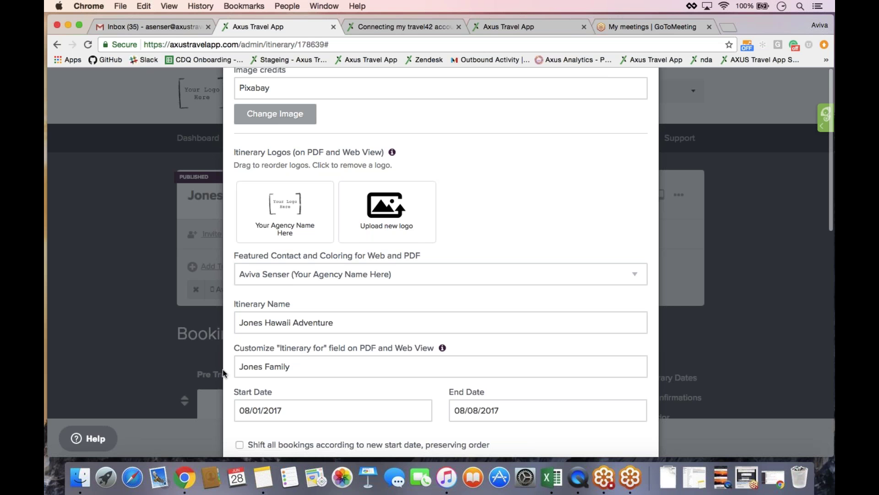
scroll(543, 186, "down", 3)
scroll(543, 183, "down", 2)
scroll(629, 93, "up", 10)
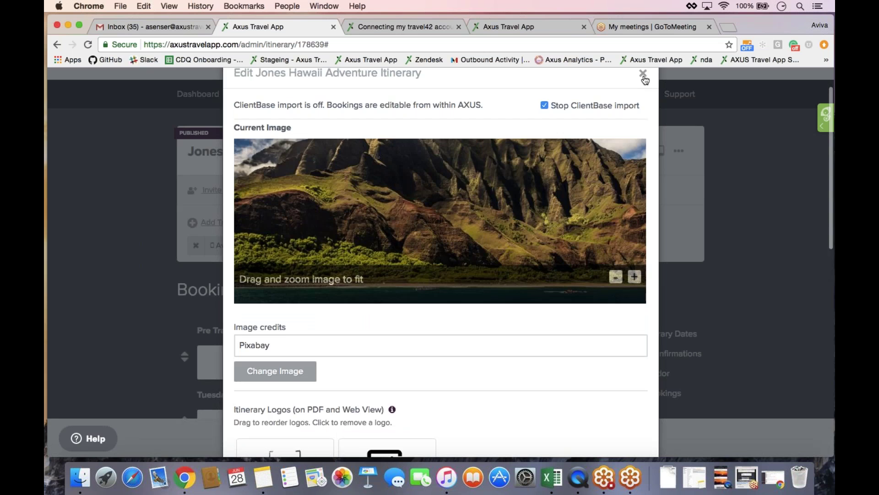
left_click(645, 81)
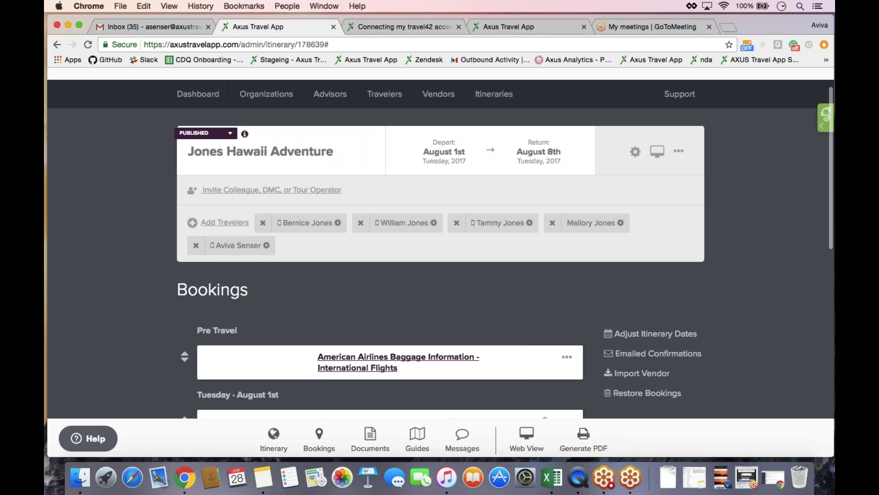
- Switch from the itinerary to the Gmail Inbox browser tab
left_click(131, 26)
- Open the 'Download your Your Agency Name Here itinerary' email and follow its Preview Itinerary link
left_click(313, 153)
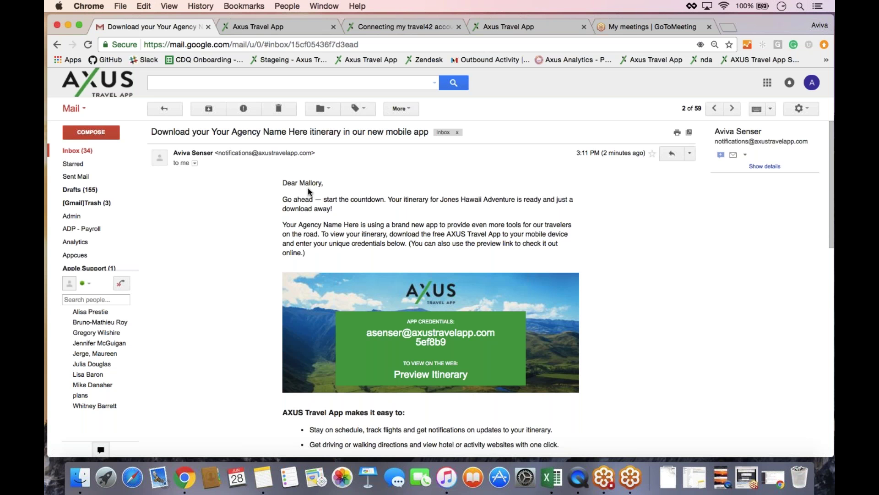
scroll(308, 188, "down", 2)
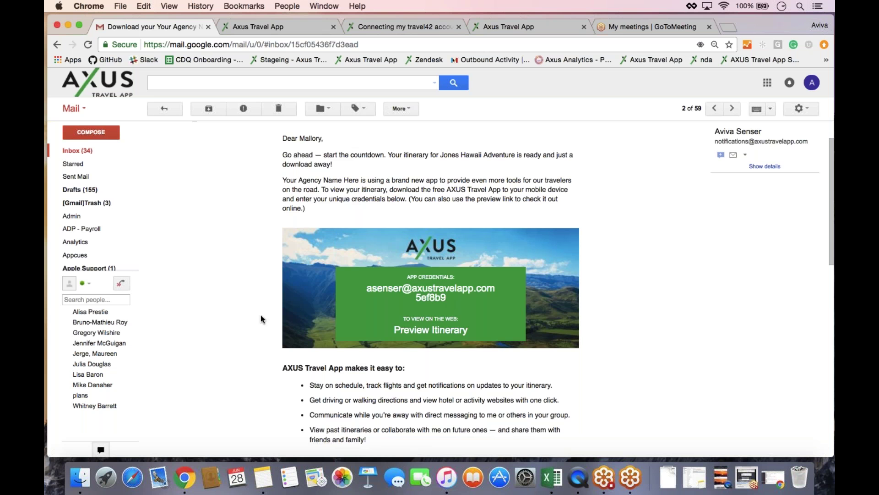
scroll(261, 319, "down", 5)
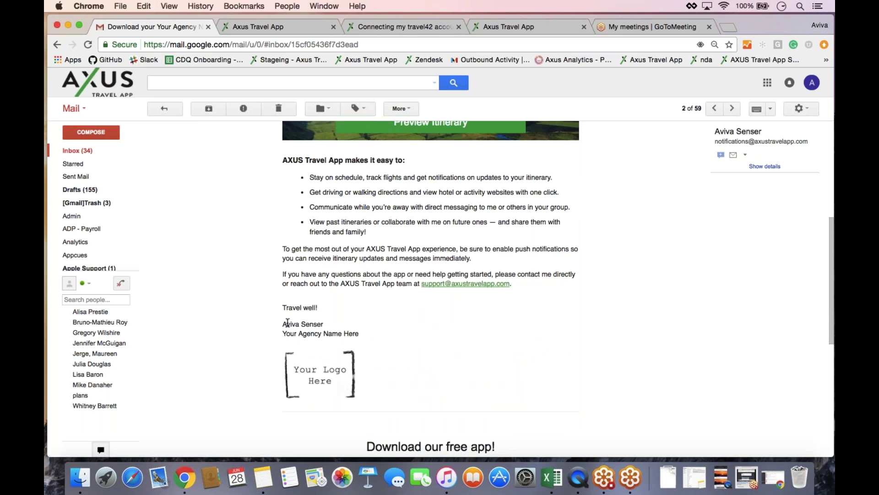
scroll(287, 323, "up", 5)
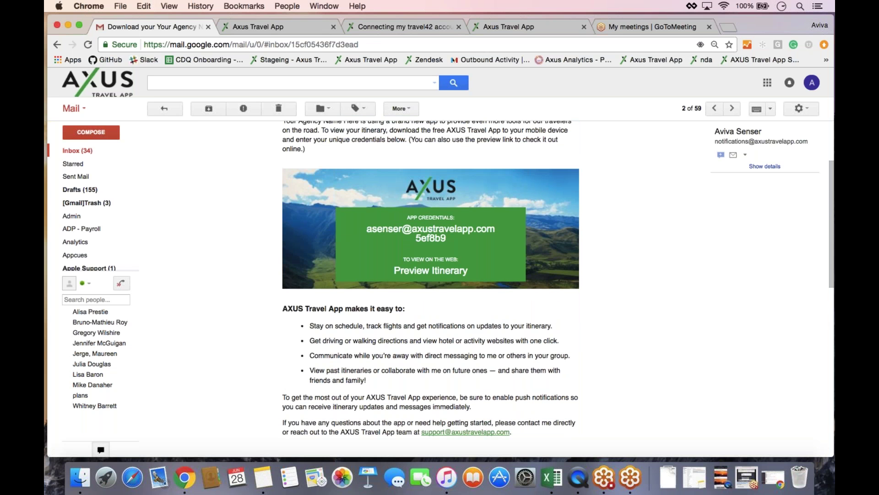
left_click(434, 273)
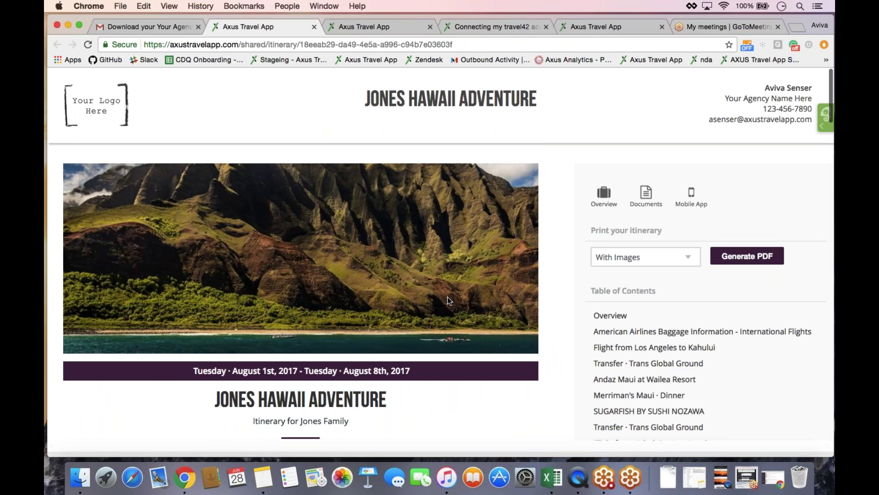
- Scroll the shared itinerary to its day list and briefly highlight the 'Itinerary for Jones Family' line
scroll(272, 212, "down", 5)
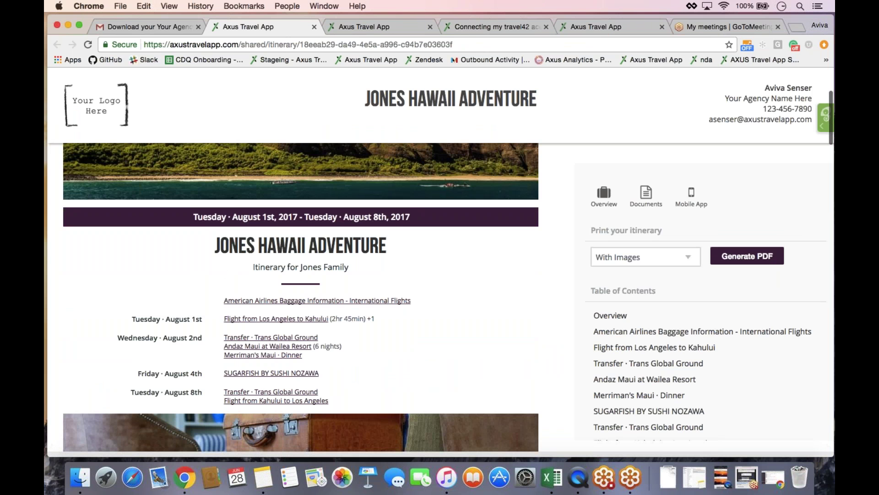
left_click_drag(330, 402, 293, 270)
triple_click(293, 270)
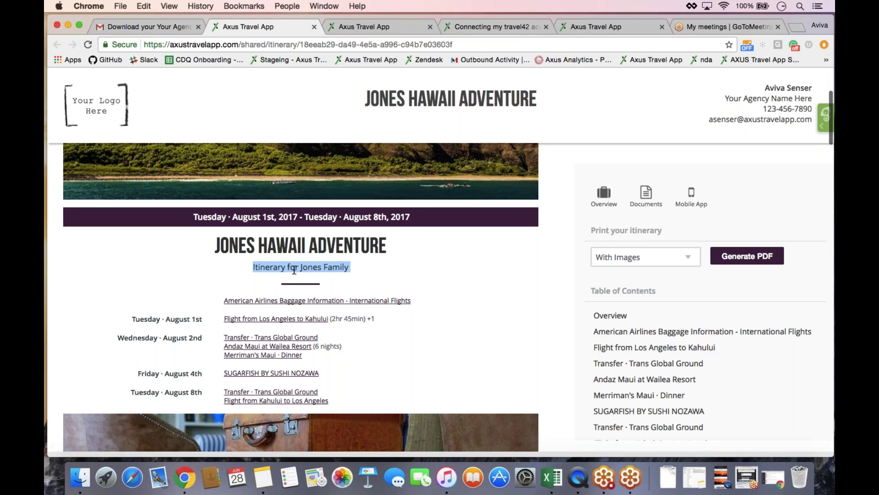
left_click(389, 277)
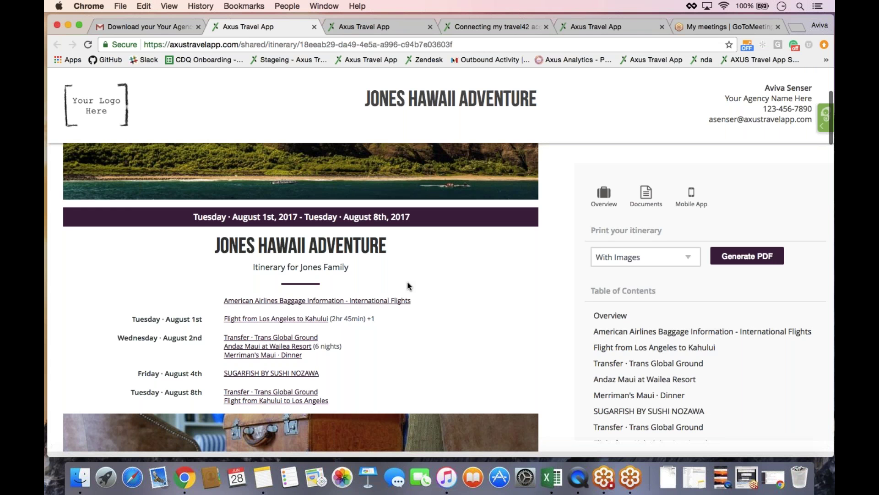
- Scroll through the shared itinerary, then show Supporting Documents listing 01. Plan Maui Vacation.pdf
scroll(409, 286, "down", 5)
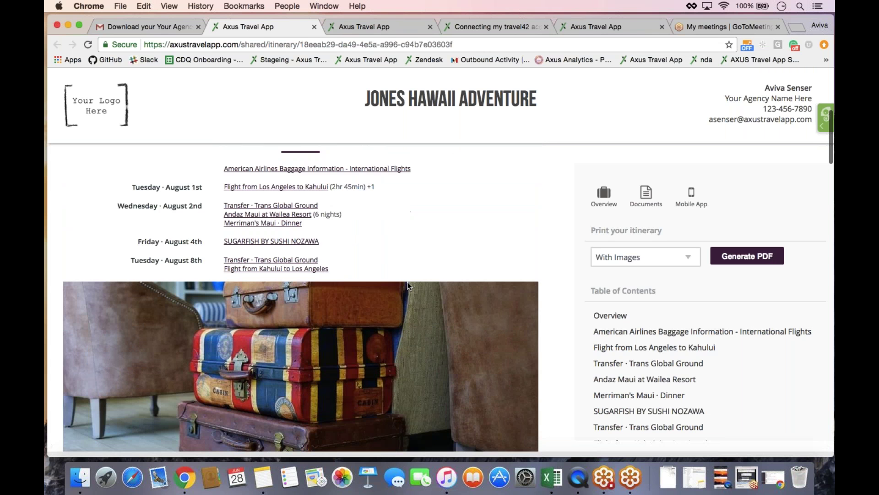
scroll(409, 286, "down", 7)
scroll(409, 286, "down", 4)
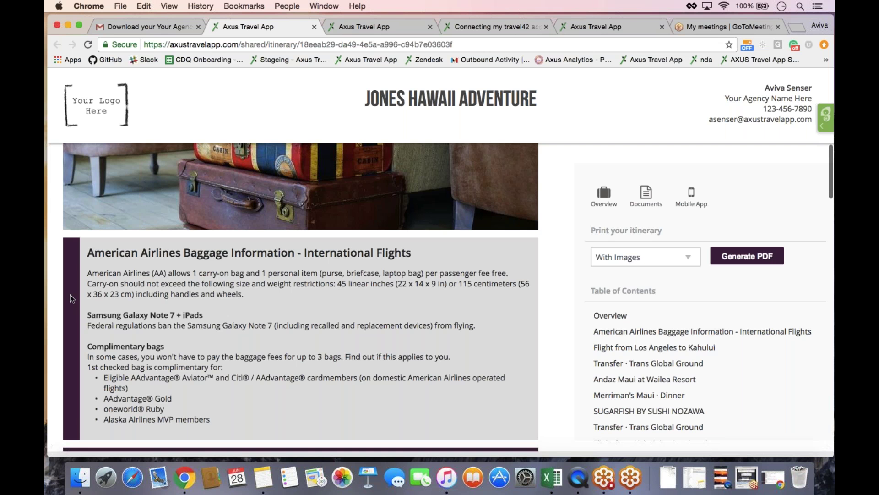
scroll(72, 298, "down", 6)
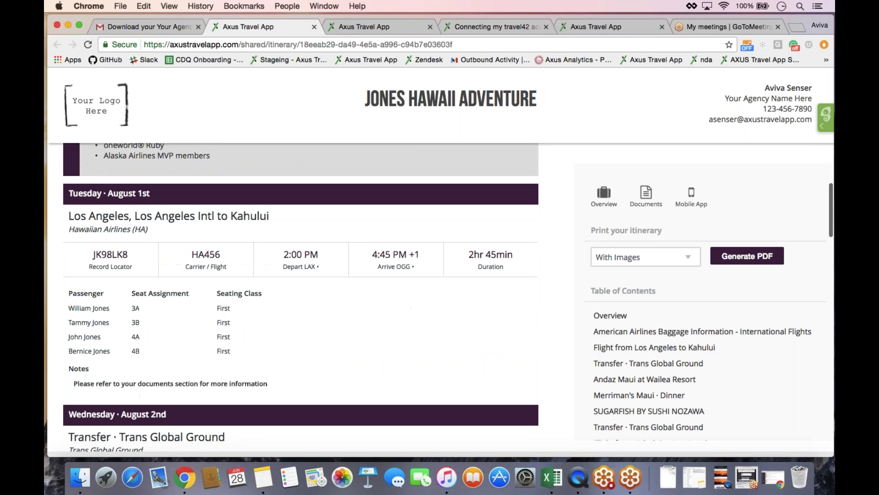
scroll(300, 297, "down", 4)
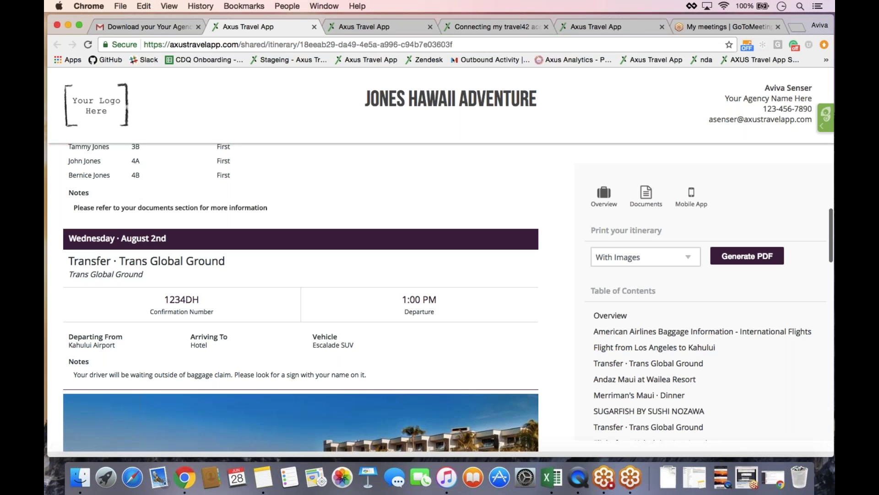
scroll(301, 297, "down", 6)
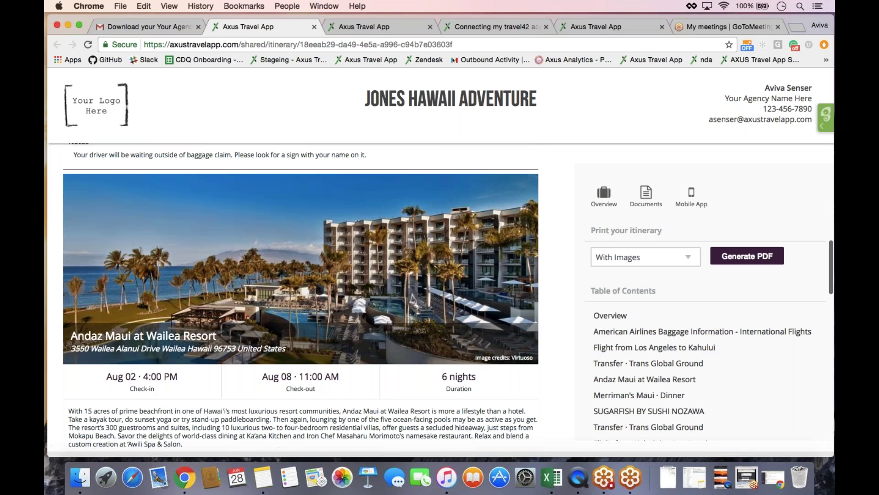
scroll(301, 297, "down", 6)
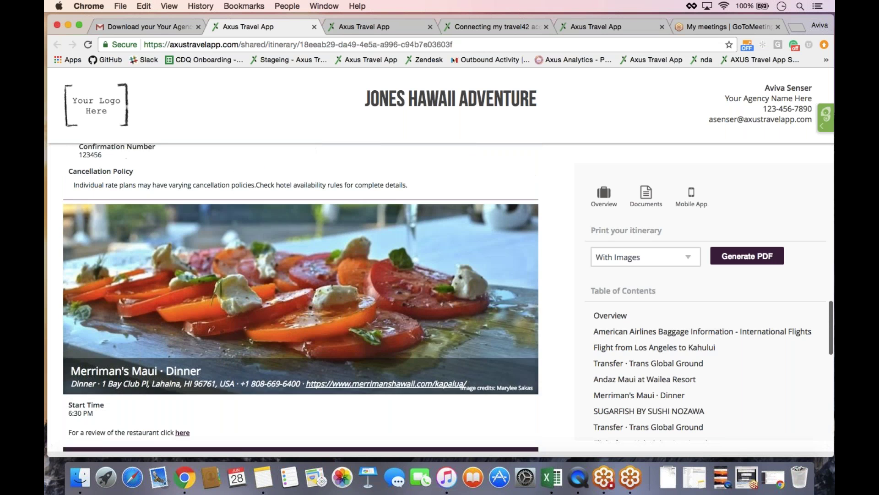
scroll(301, 297, "down", 2)
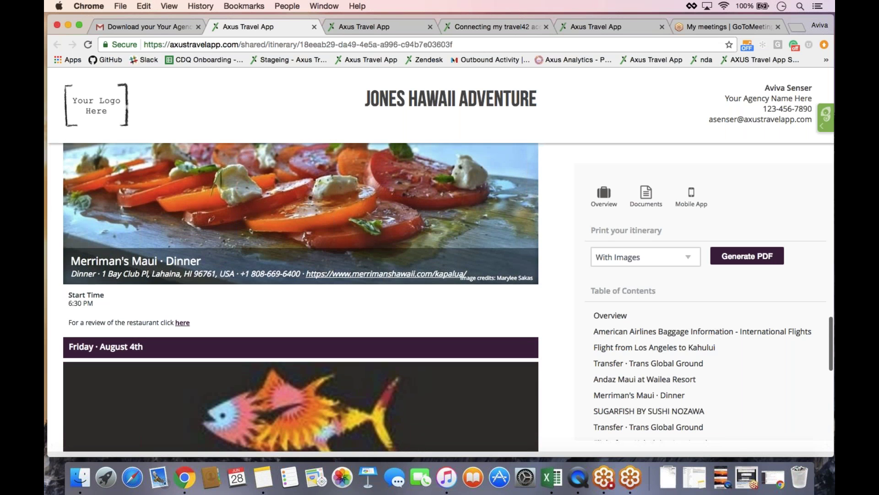
scroll(301, 298, "up", 4)
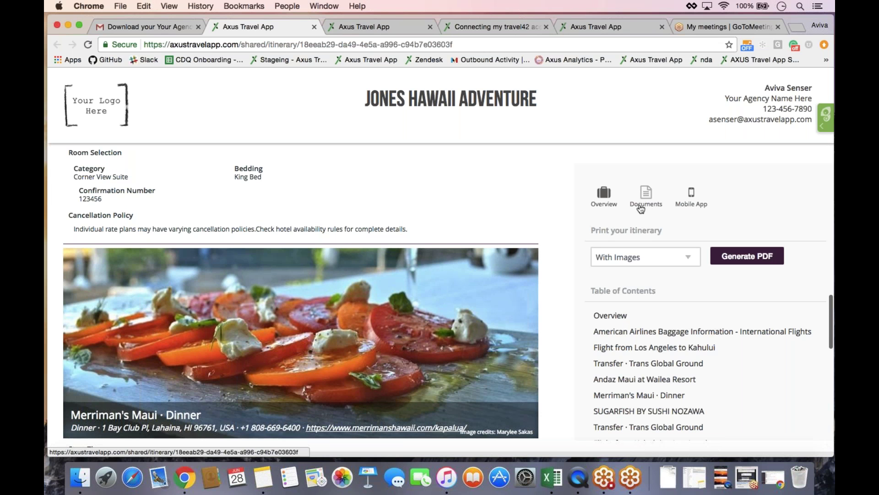
left_click(649, 207)
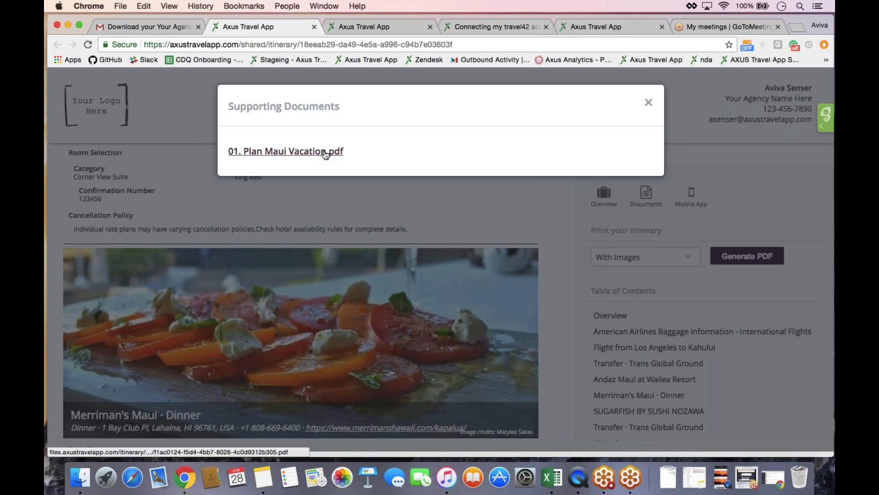
- Open 01. Plan Maui Vacation.pdf from the Supporting Documents list
left_click(295, 153)
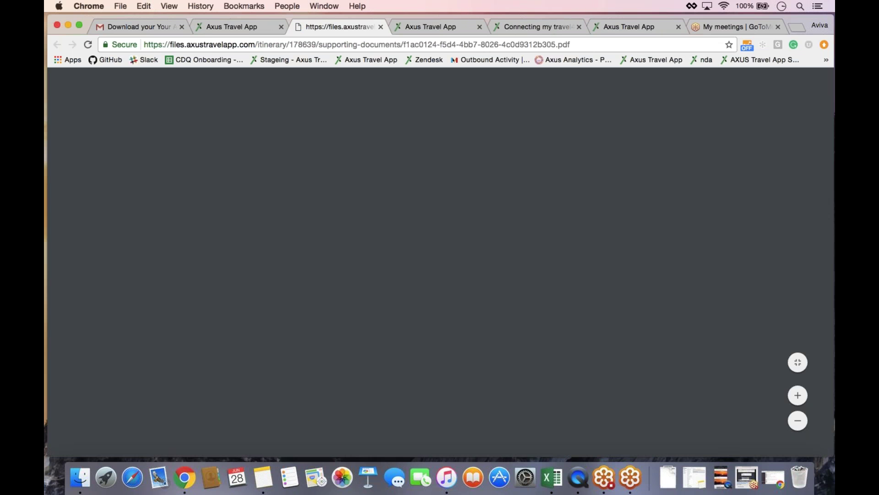
- Scroll the Maui PDF to its Table of Contents, then return to the itinerary and close Supporting Documents
scroll(441, 275, "down", 6)
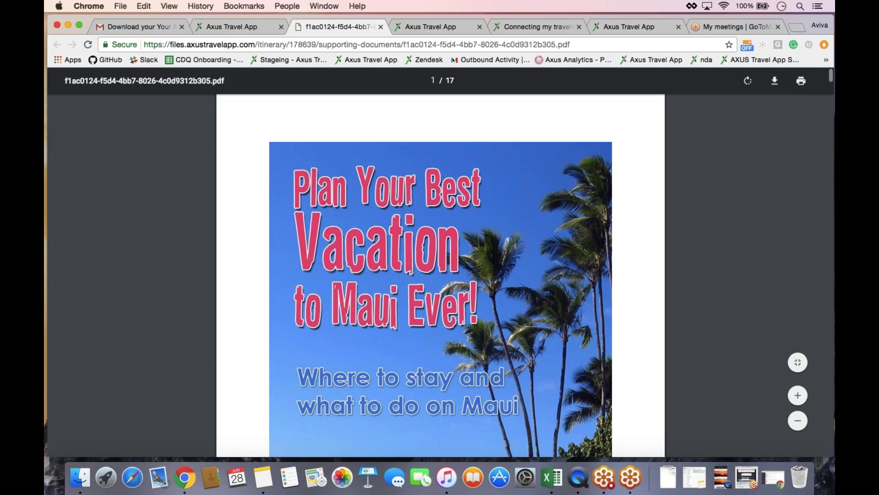
scroll(438, 256, "down", 5)
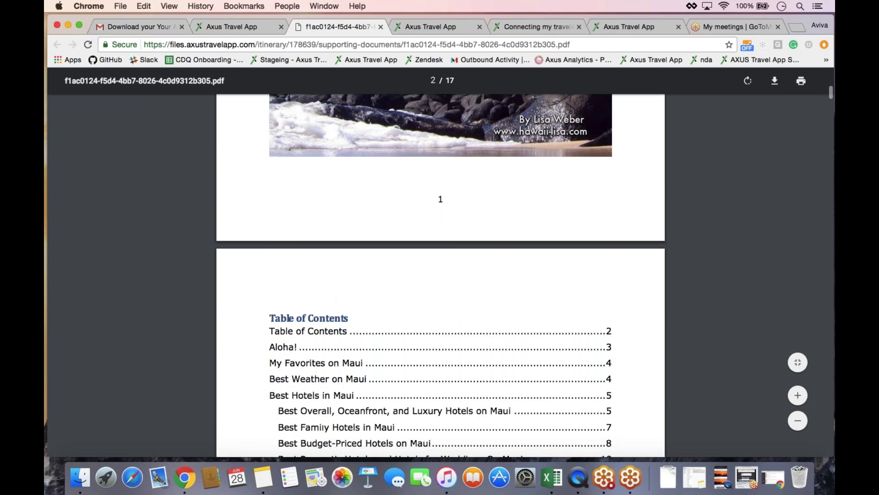
right_click(438, 254)
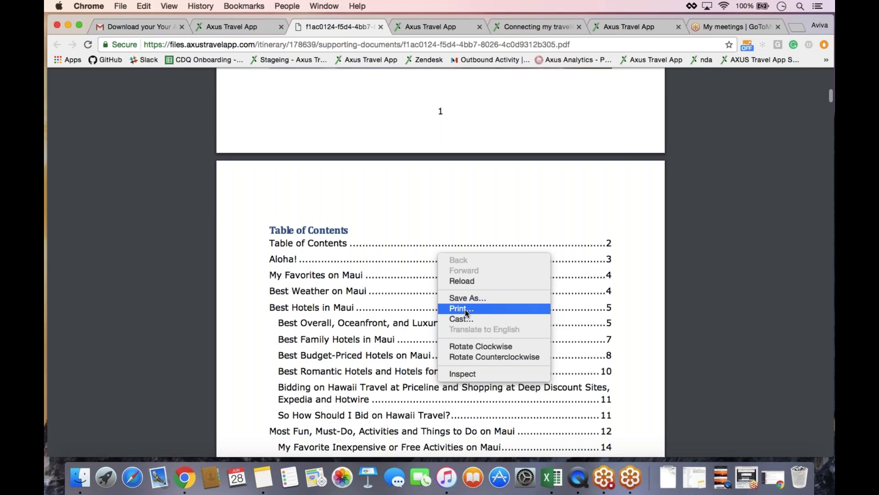
left_click(392, 280)
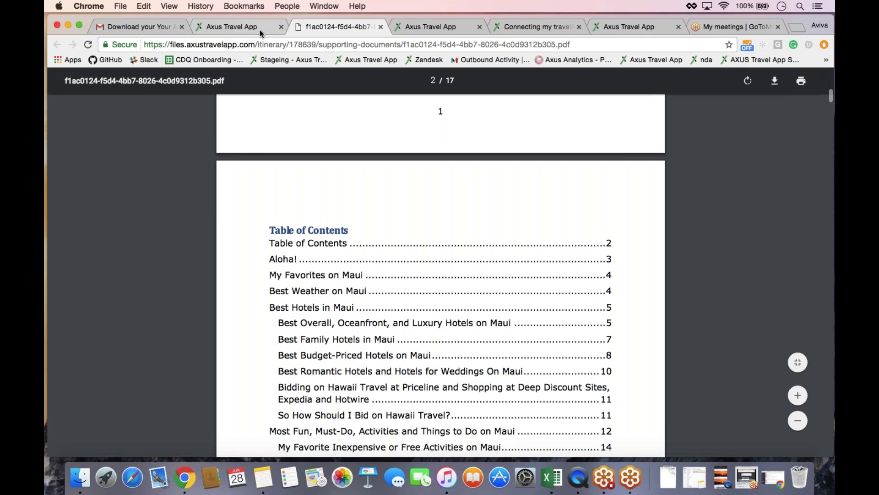
left_click(259, 30)
left_click(649, 102)
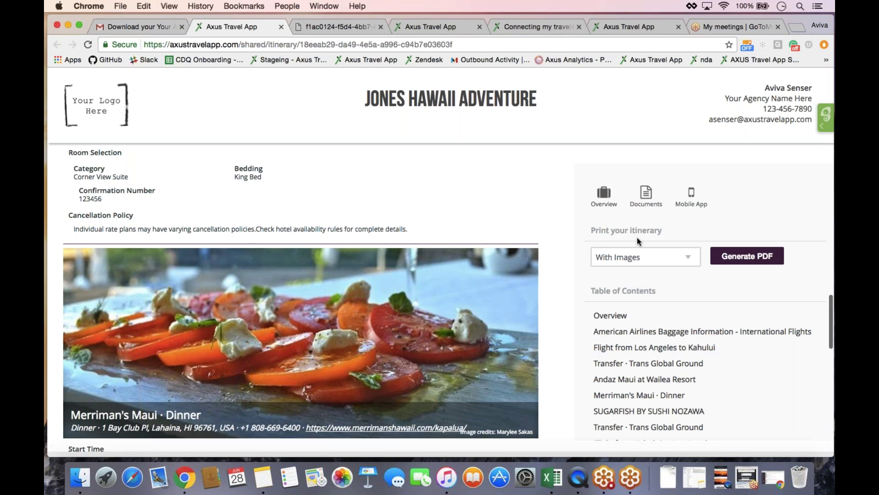
- Generate the Jones Hawaii Adventure itinerary PDF with the With Images print style
left_click(654, 259)
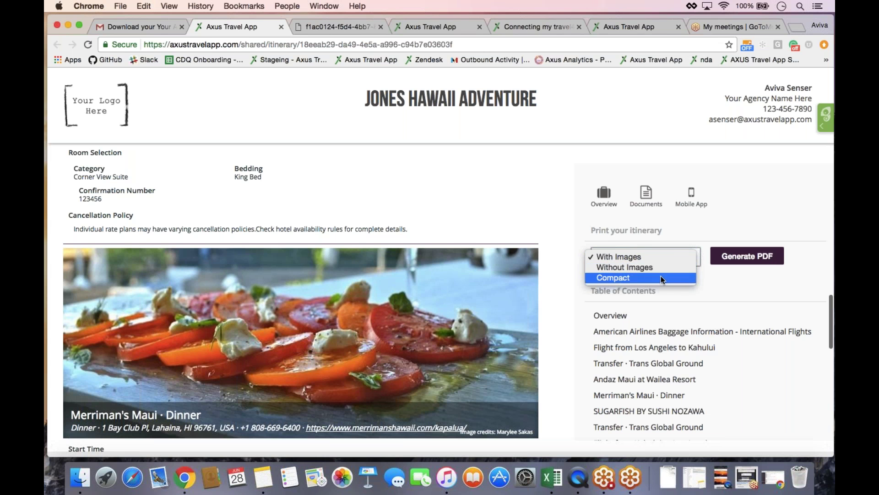
left_click(719, 281)
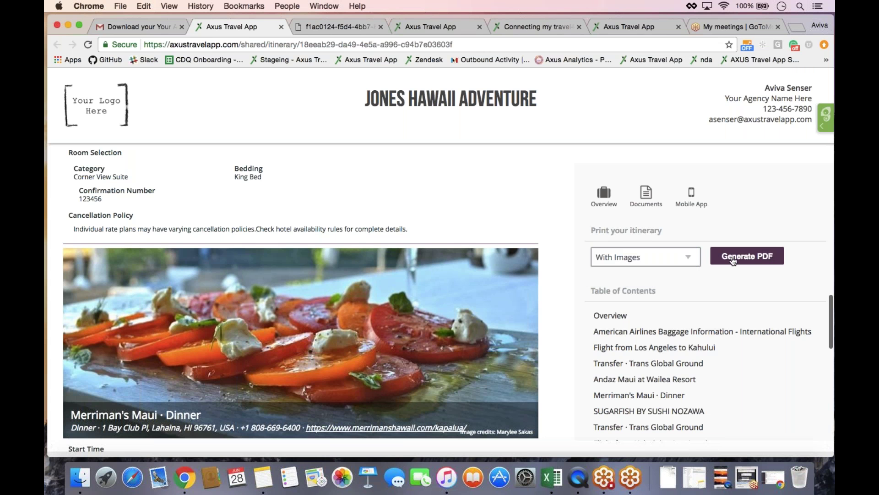
left_click(747, 256)
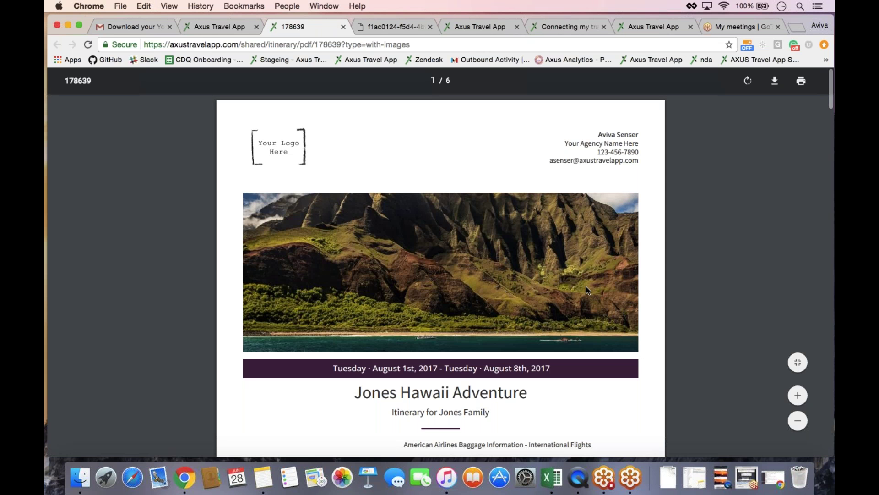
scroll(588, 290, "down", 5)
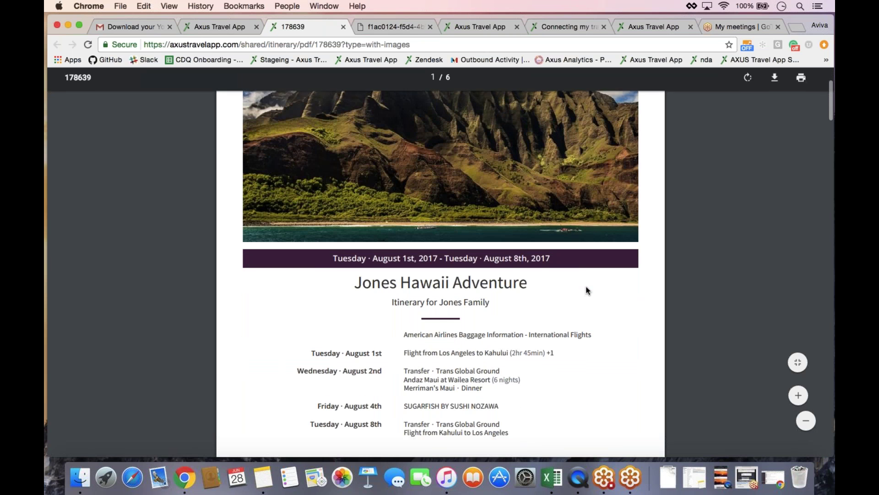
scroll(588, 291, "down", 3)
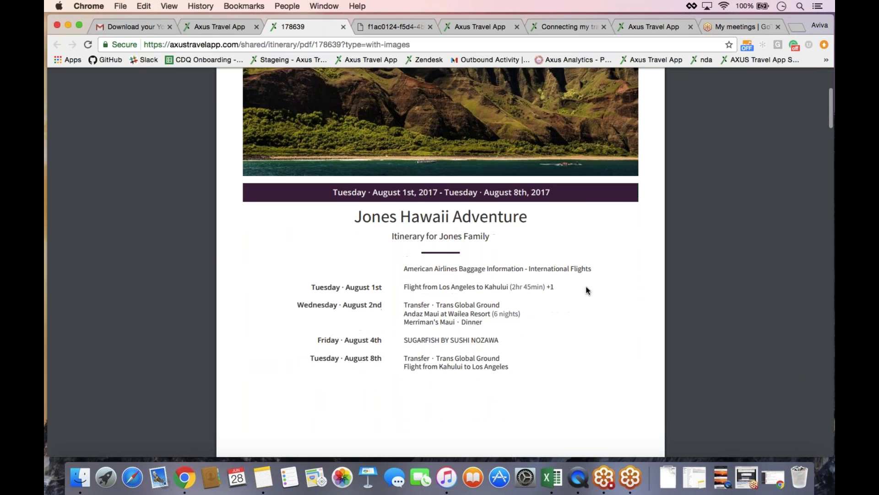
scroll(587, 290, "down", 14)
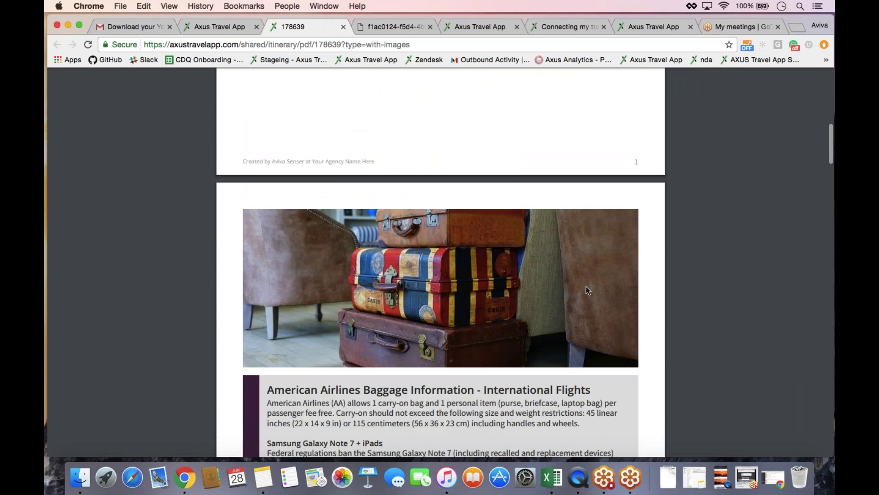
scroll(586, 286, "down", 10)
scroll(587, 287, "down", 20)
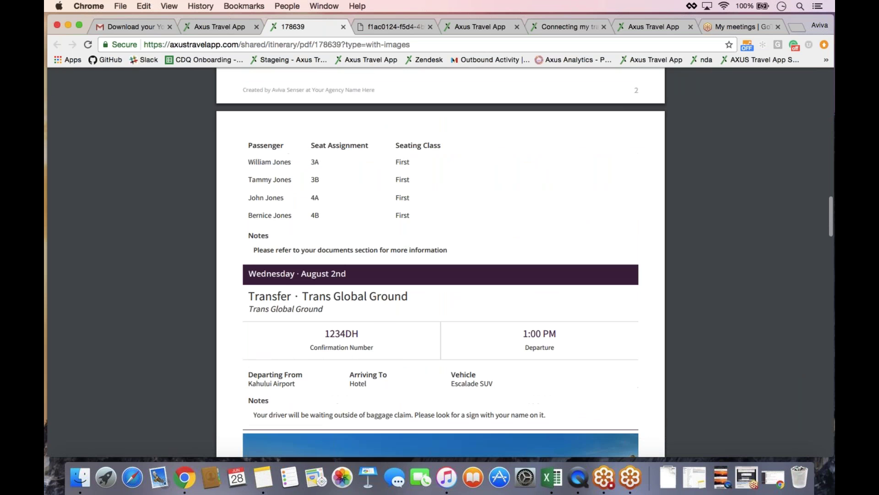
scroll(586, 287, "down", 12)
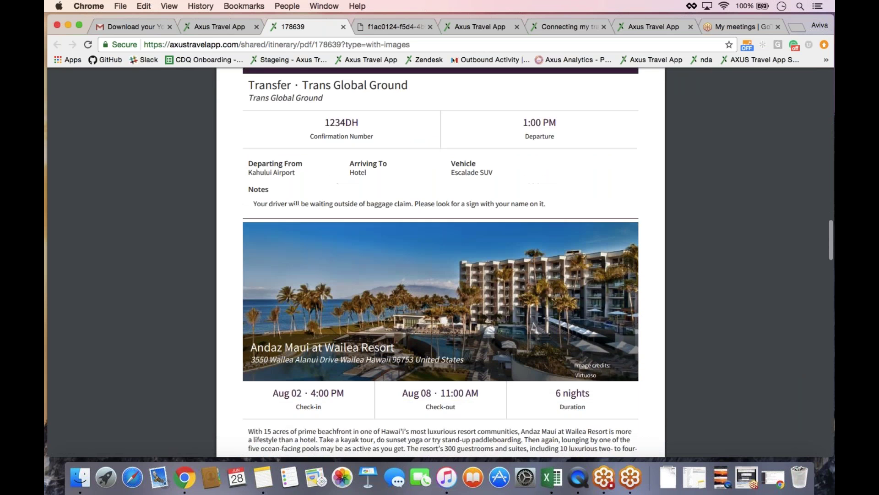
scroll(534, 250, "down", 7)
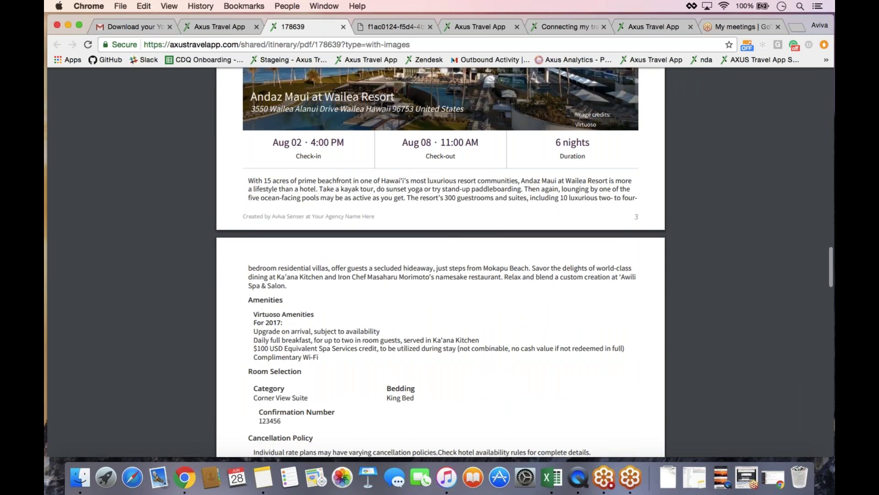
scroll(440, 262, "down", 10)
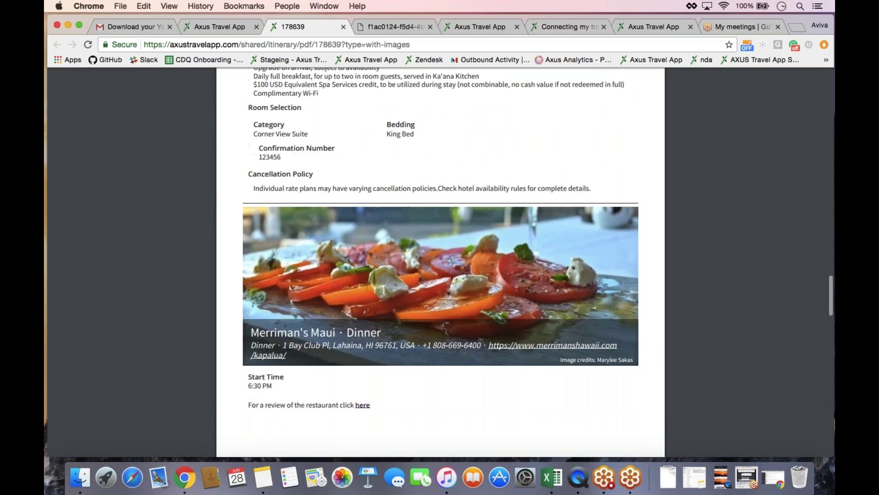
scroll(440, 262, "up", 10)
scroll(440, 262, "up", 20)
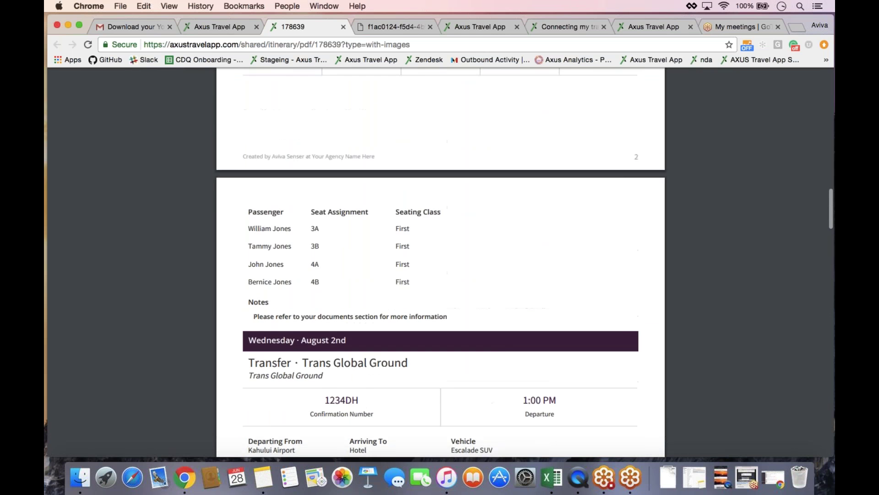
scroll(441, 263, "up", 20)
scroll(440, 262, "up", 16)
scroll(440, 263, "up", 4)
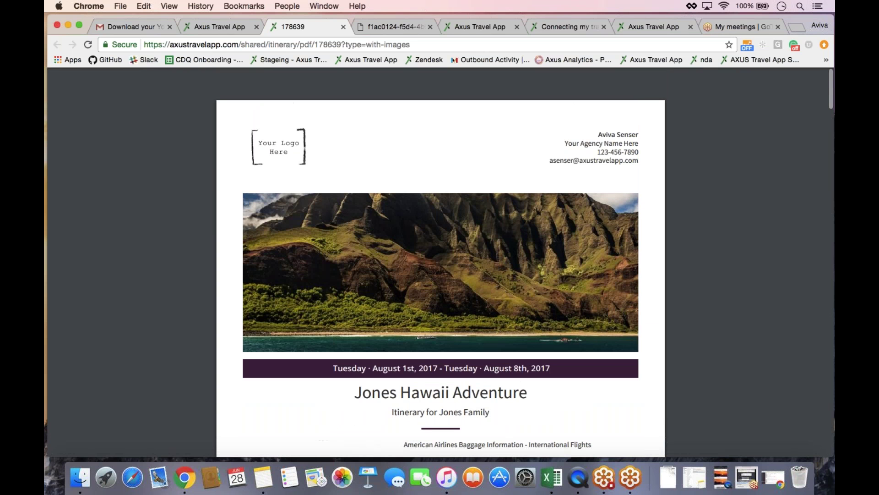
- Restore the QuickTime iPhone mirror showing the app's trip list with Bermuda Vacation
left_click(717, 471)
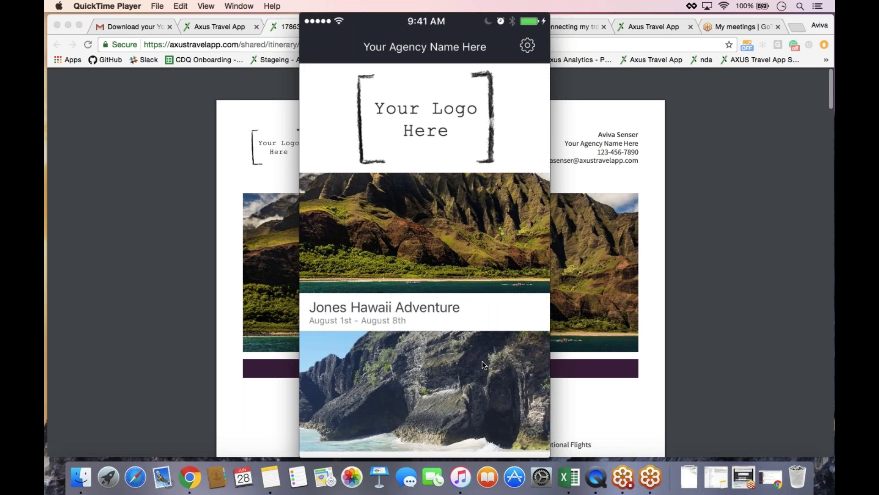
mouse_move(472, 336)
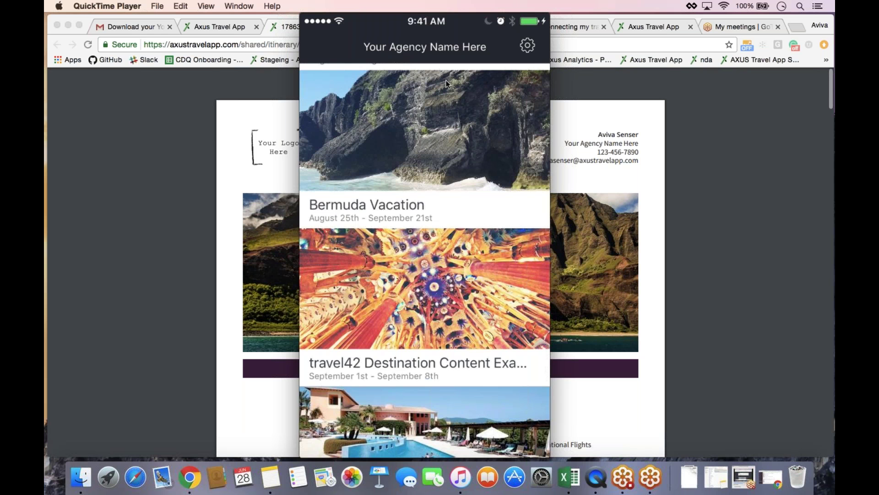
- On the mirrored phone, display the Merriman's Maui Dinner booking details at 6:30 PM
scroll(446, 83, "up", 5)
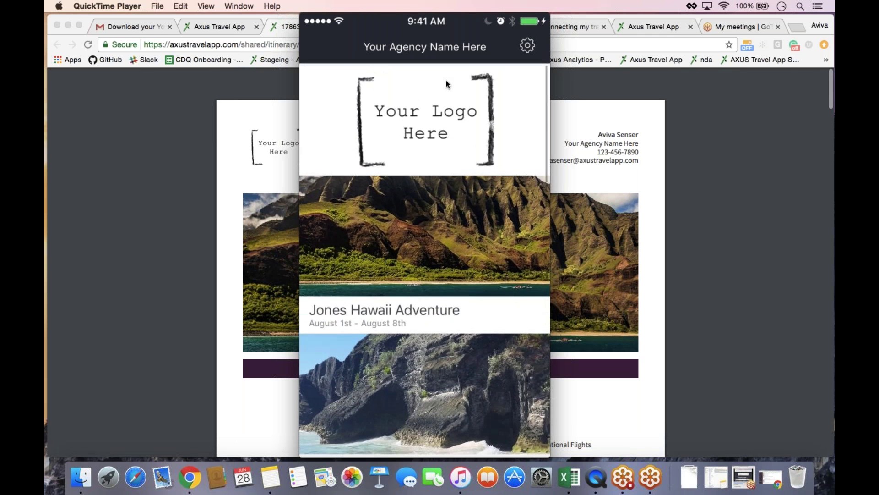
mouse_move(403, 87)
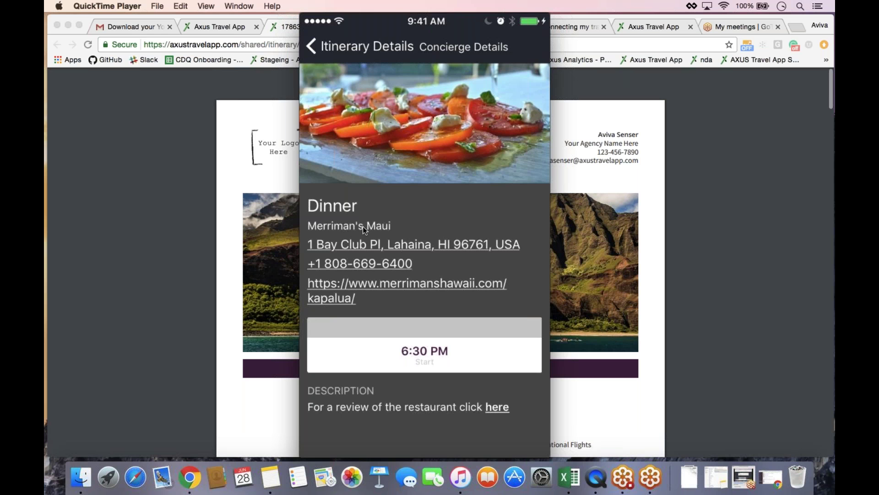
- Bring the browser's shared Jones Hawaii Adventure itinerary back in front of the phone mirror
mouse_move(439, 383)
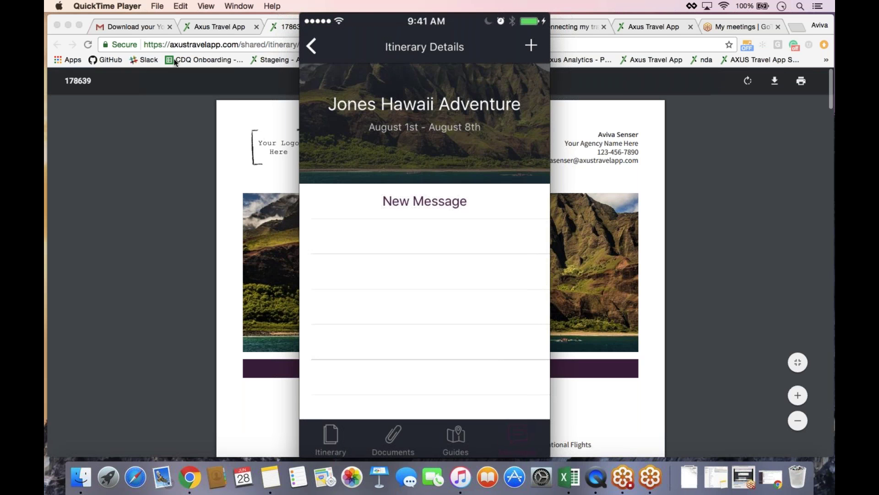
left_click(207, 30)
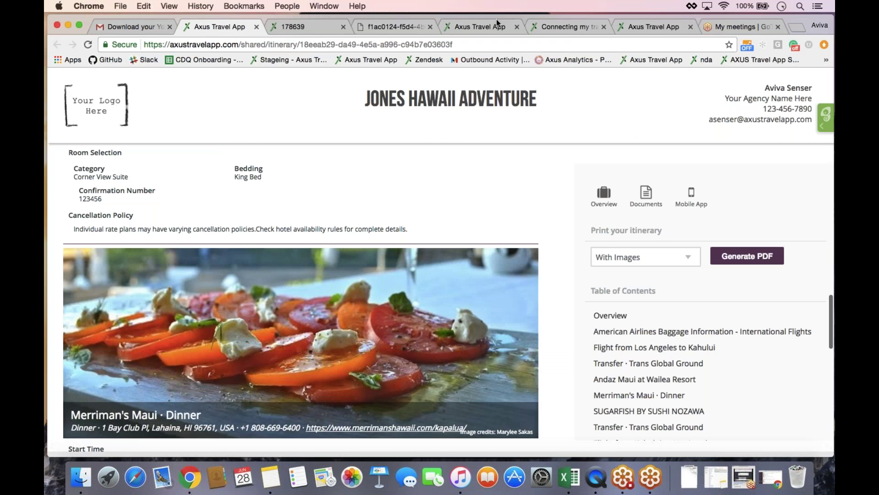
- Show the admin itinerary's Messages page, which has no messages yet, and reveal the phone mirror behind it
left_click(494, 27)
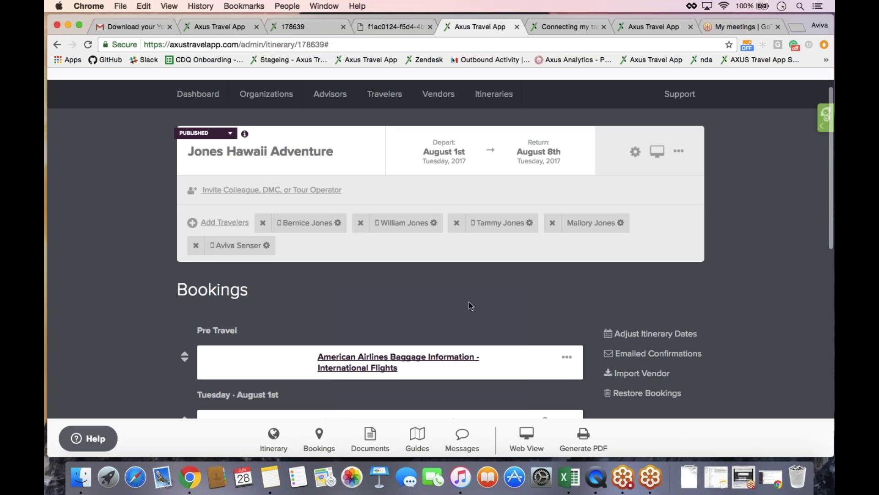
left_click(464, 450)
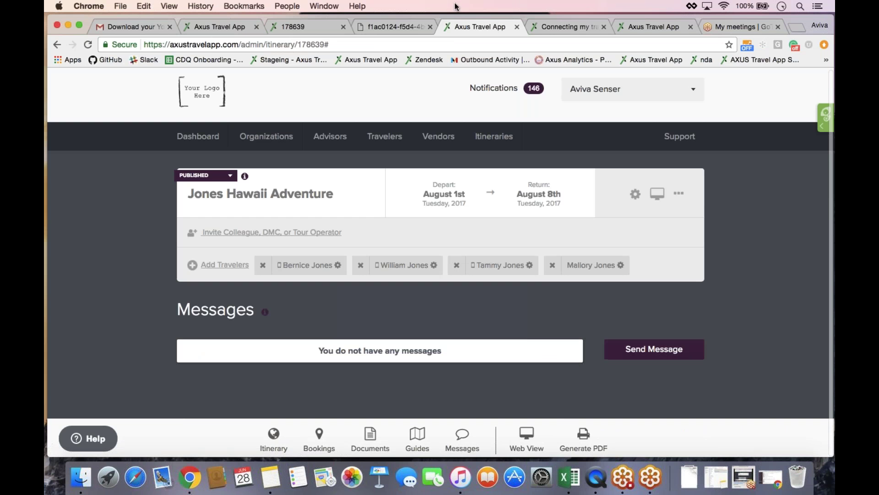
left_click_drag(458, 15, 458, 44)
- Bring the mirrored phone forward with its Add Booking form dated 2017-06-28
left_click(444, 22)
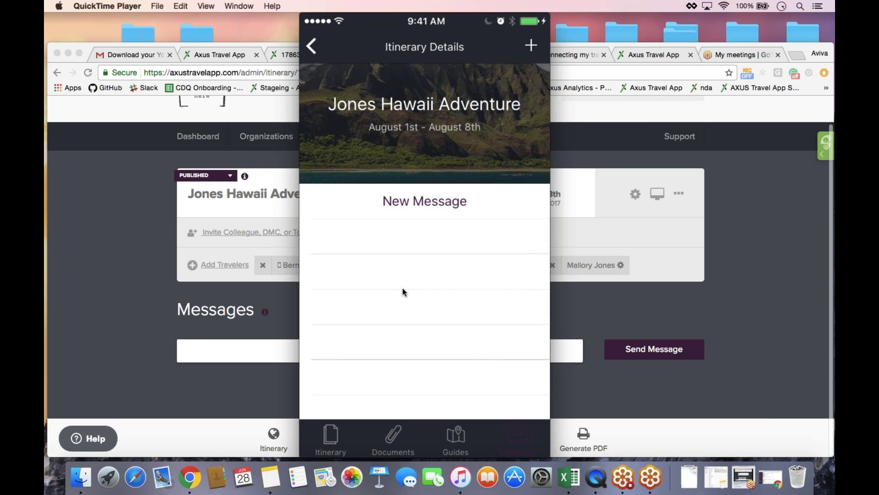
mouse_move(518, 202)
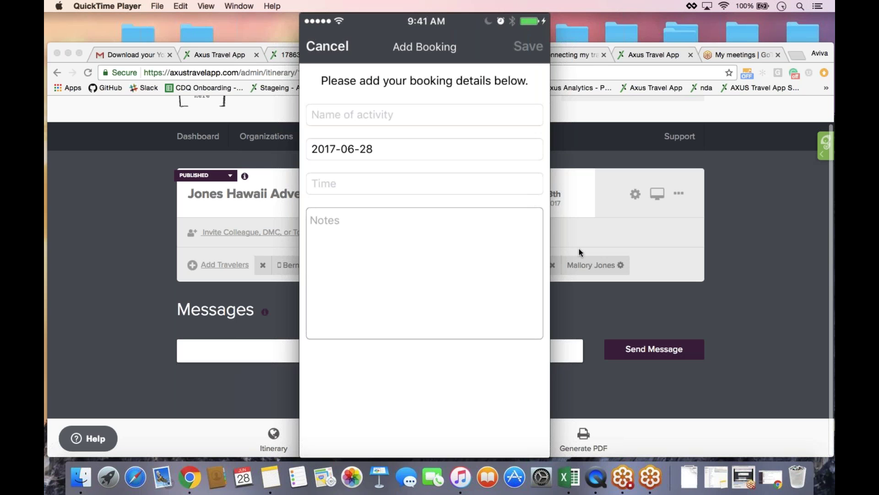
- Minimize the QuickTime phone mirror so the admin Messages page is fully visible
mouse_move(422, 95)
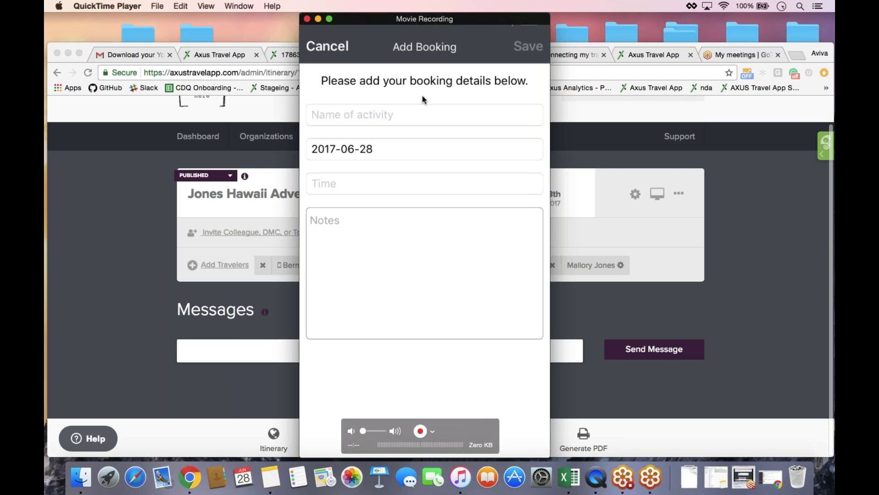
left_click(318, 19)
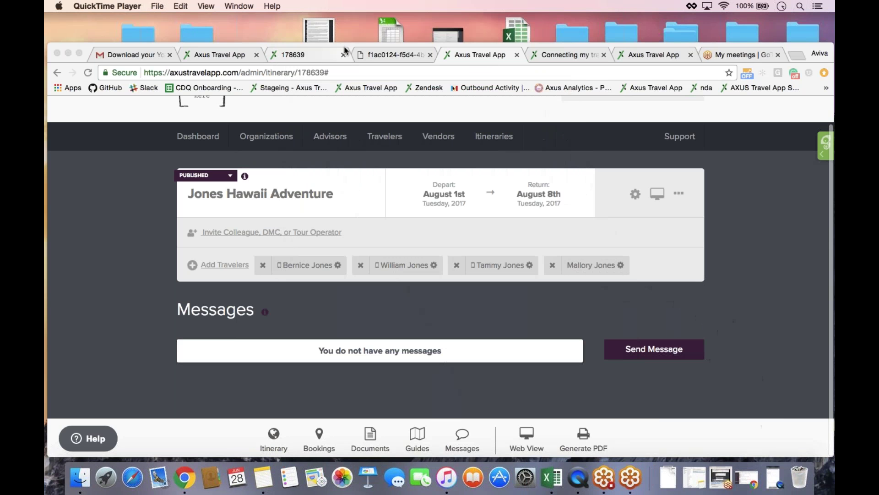
- Enlarge the Chrome window and show the itinerary's Bookings list, from American Airlines baggage to Merriman's Maui
left_click_drag(343, 45, 343, 16)
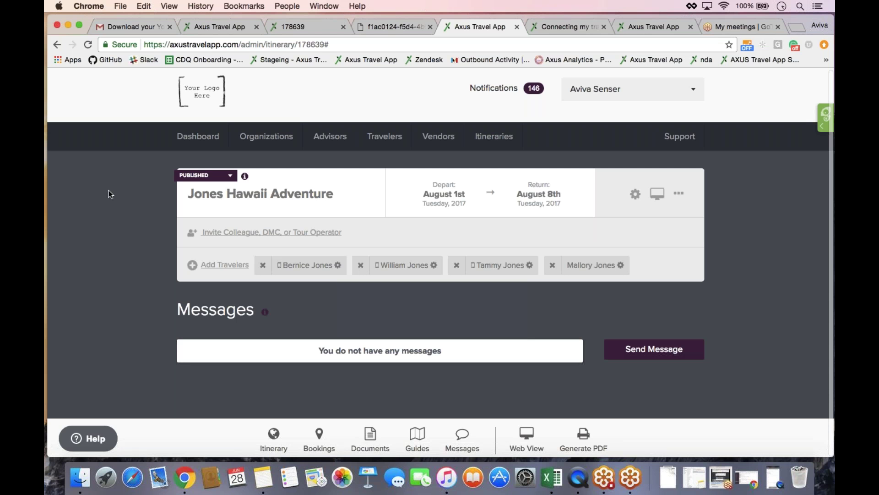
left_click(319, 438)
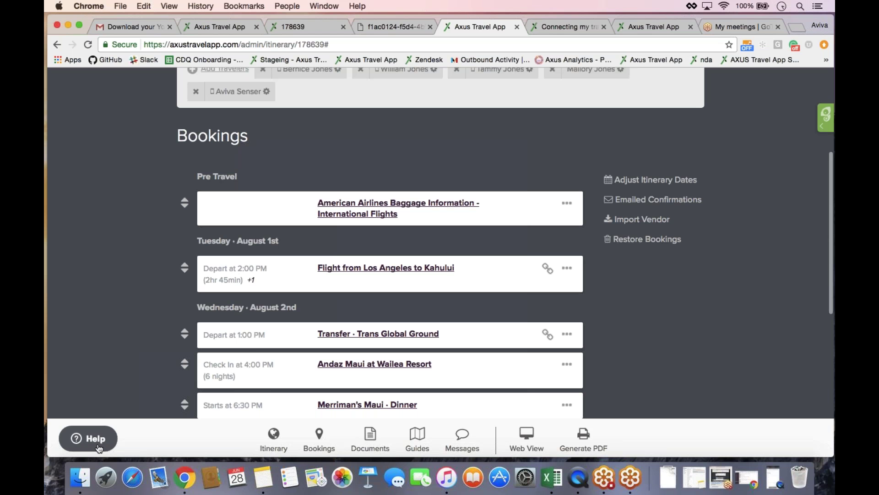
- From Help, open the AXUS Cheat Sheet suggestion and view the original article in a new tab
left_click(98, 448)
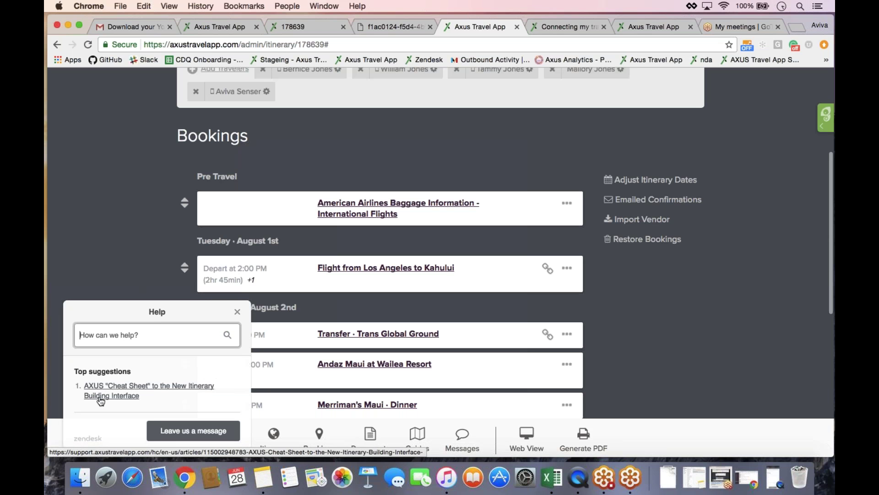
left_click(100, 397)
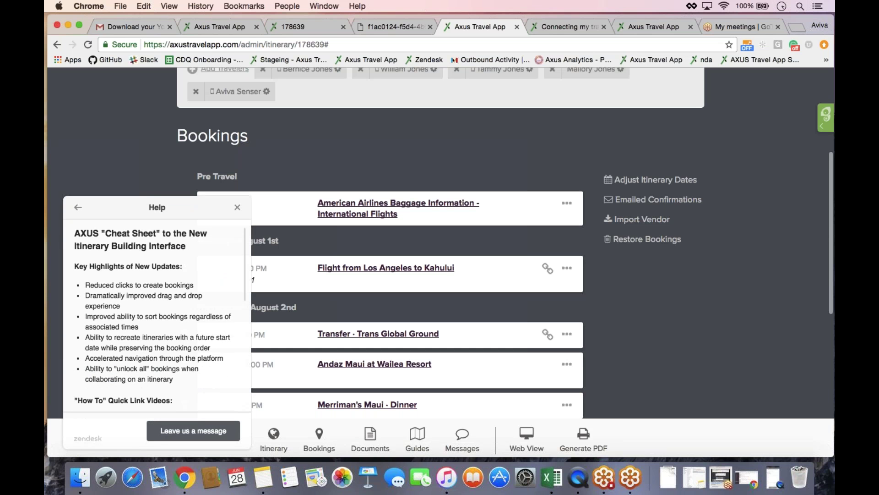
scroll(172, 367, "down", 1)
scroll(172, 367, "down", 1)
scroll(235, 280, "down", 2)
scroll(235, 281, "down", 9)
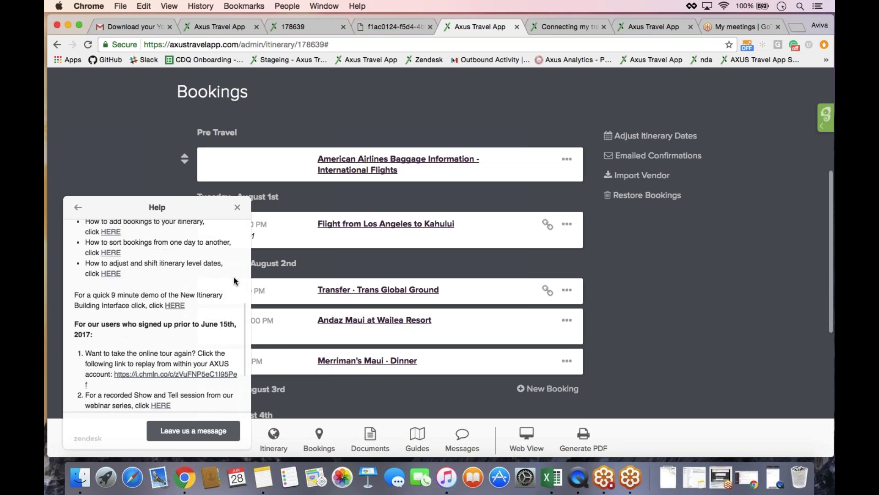
scroll(234, 281, "down", 1)
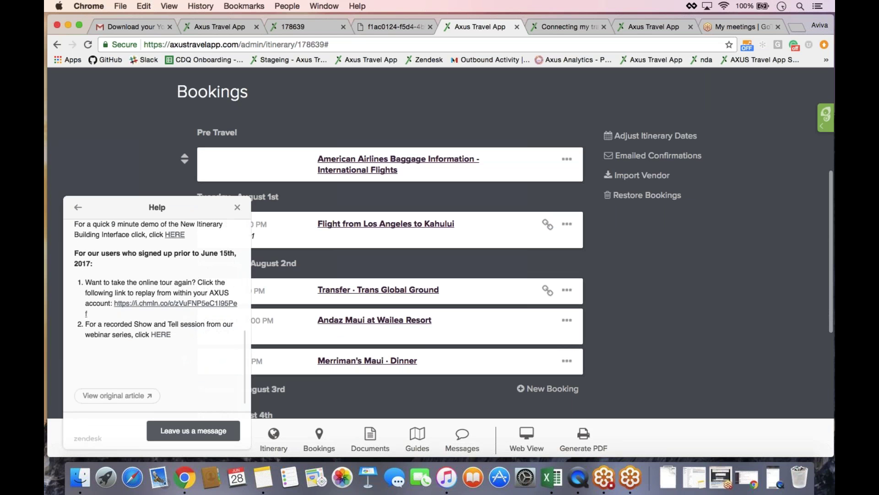
left_click(132, 397)
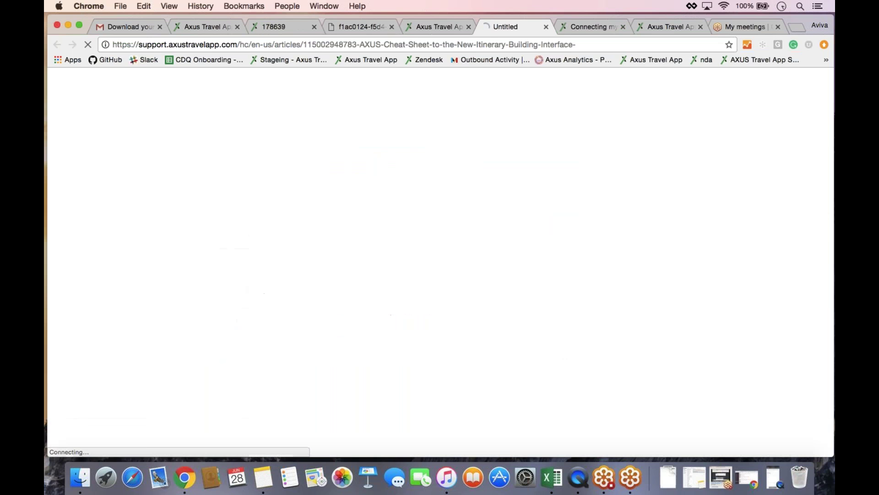
- Read through the AXUS Cheat Sheet article's Key Highlights and "How To" quick-link videos
scroll(441, 275, "down", 6)
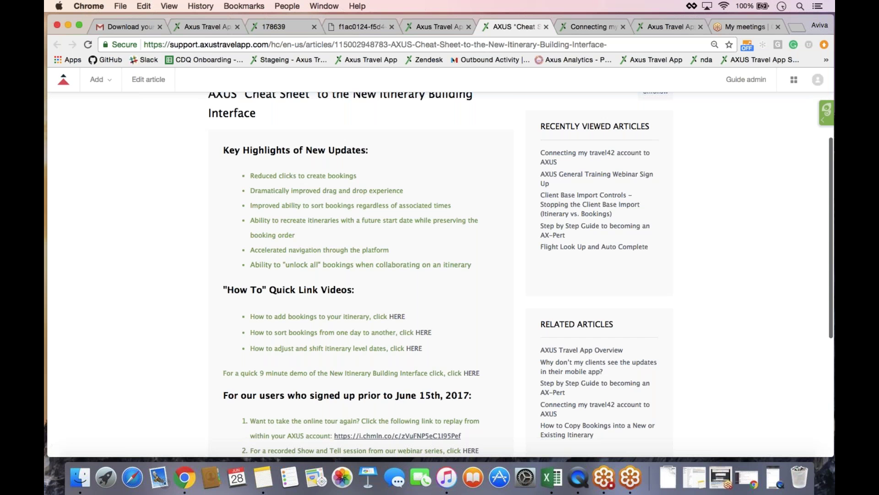
scroll(521, 274, "down", 4)
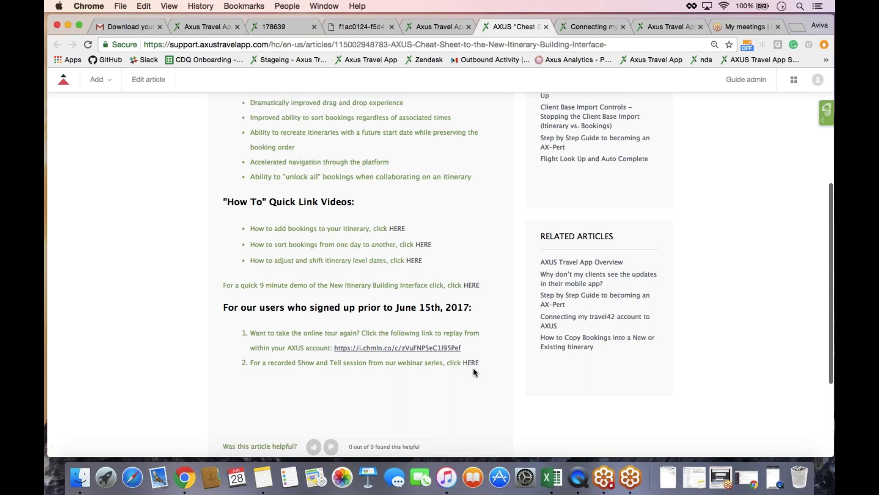
scroll(475, 372, "up", 10)
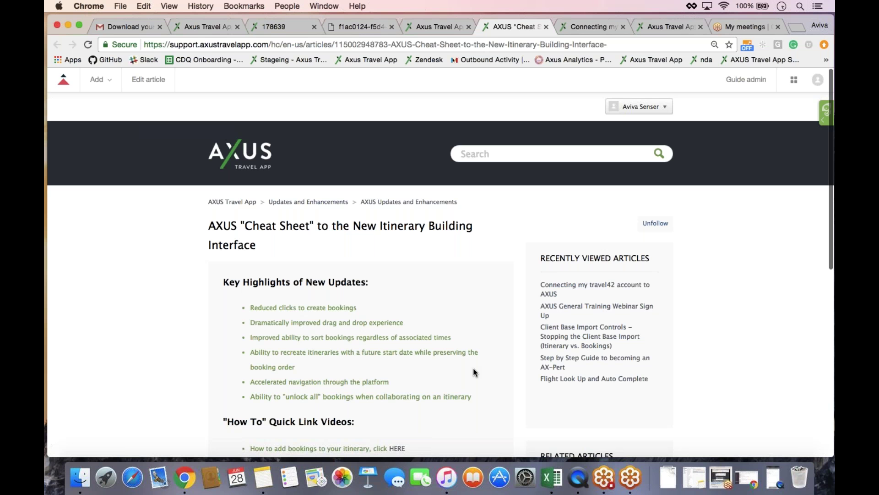
scroll(474, 372, "down", 5)
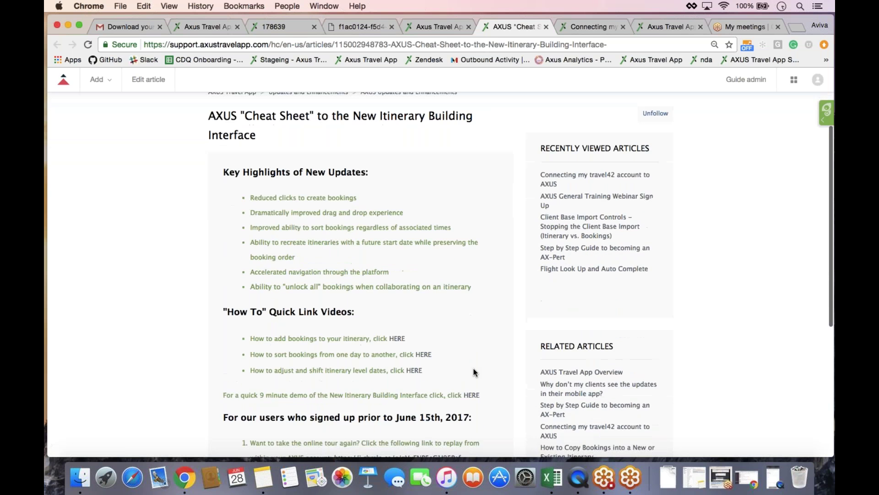
left_click(821, 62)
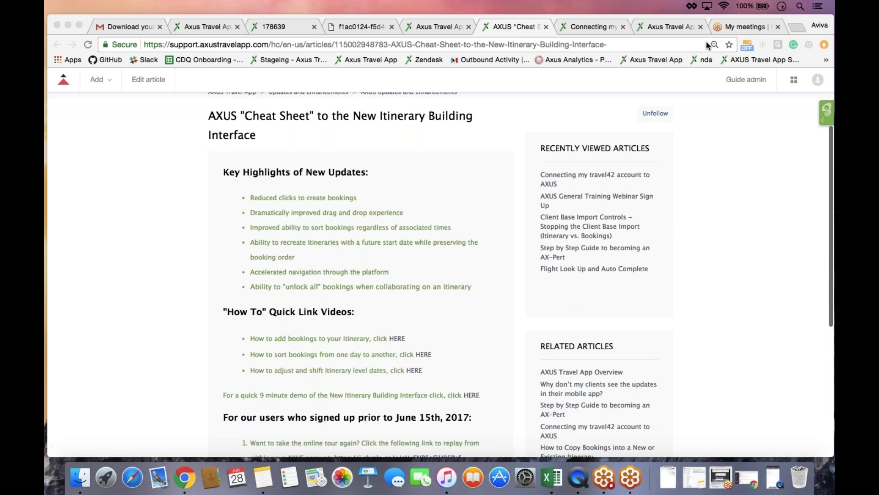